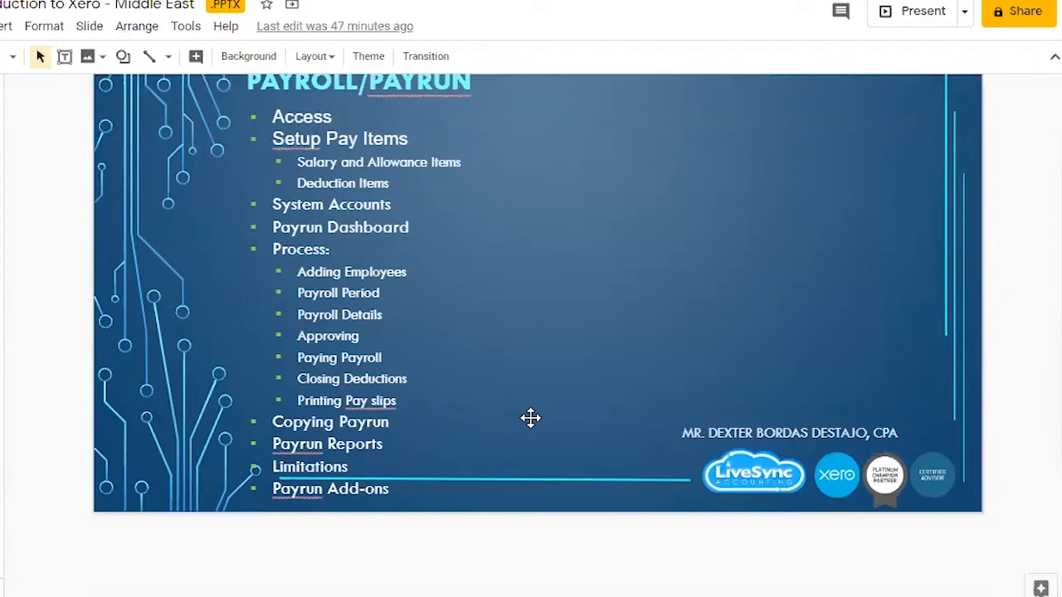
pyautogui.scroll(-2, 427, 291)
pyautogui.scroll(1, 476, 277)
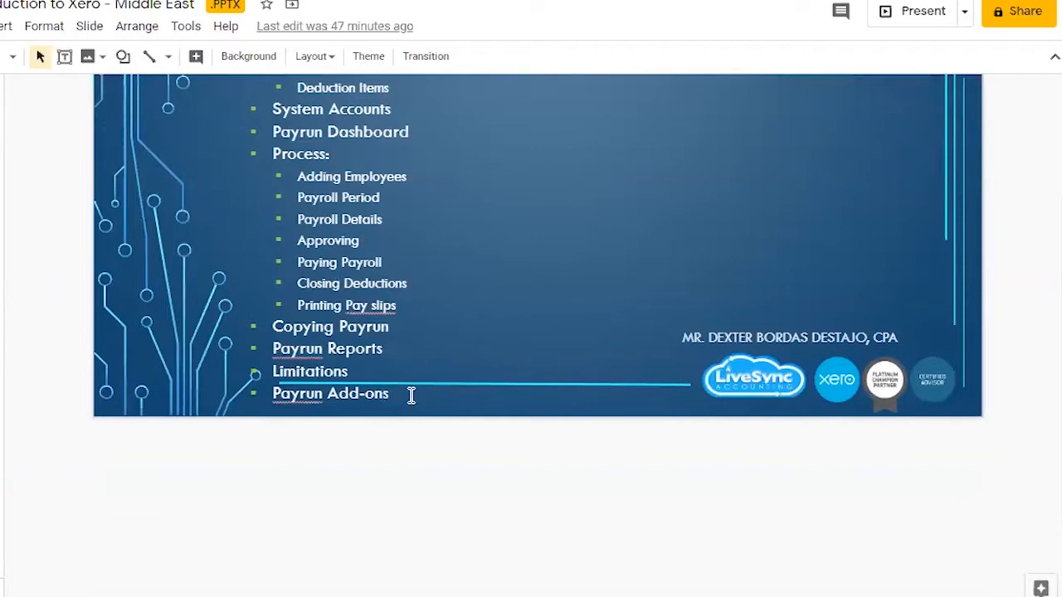
pyautogui.scroll(2, 514, 304)
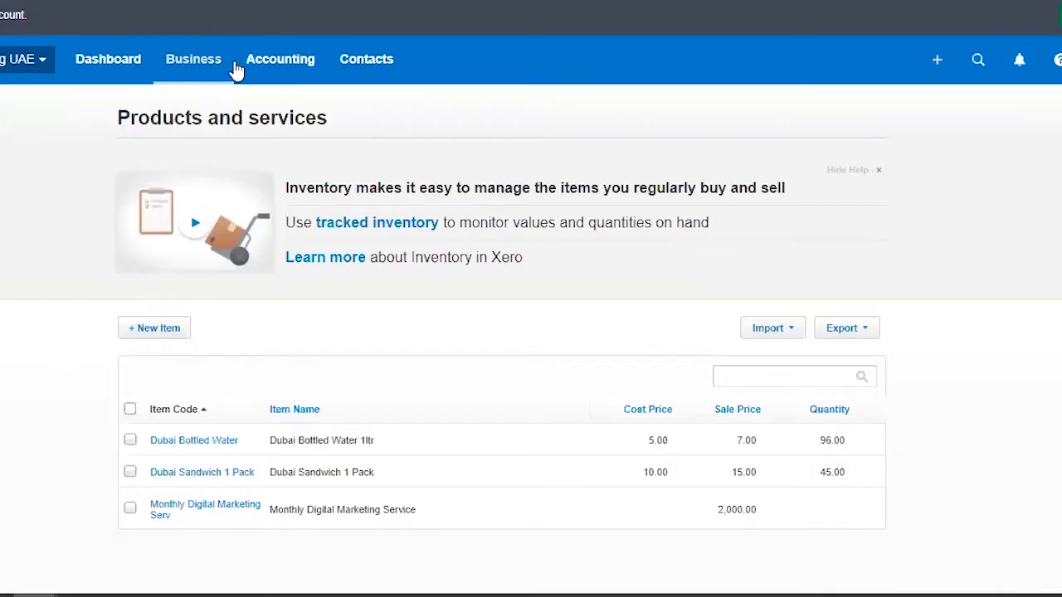
# Step: Switch to Xero and open the Pay Run page of the organisation
pyautogui.click(214, 70)
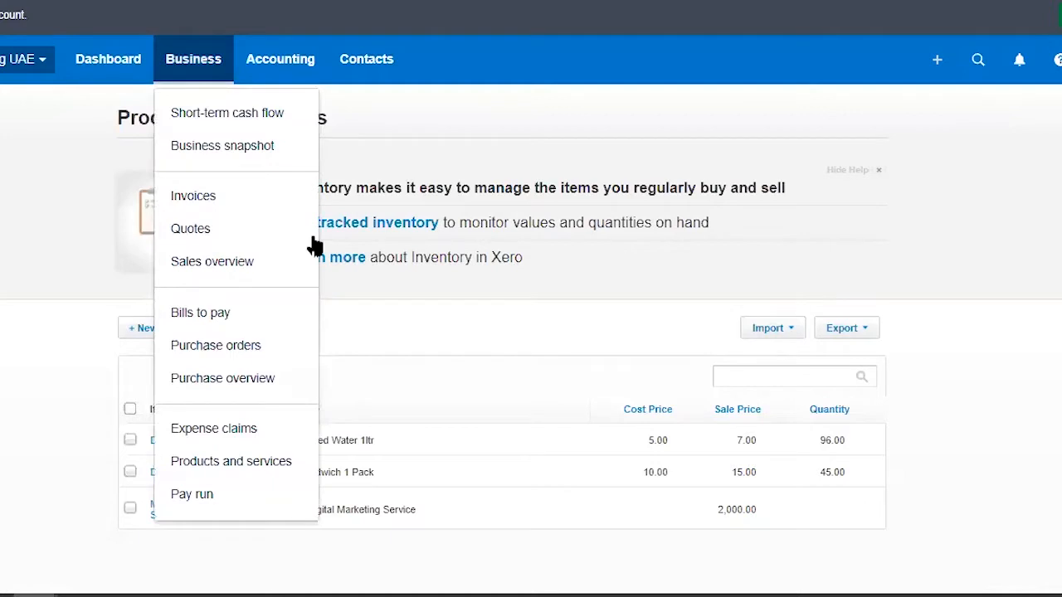
pyautogui.click(235, 501)
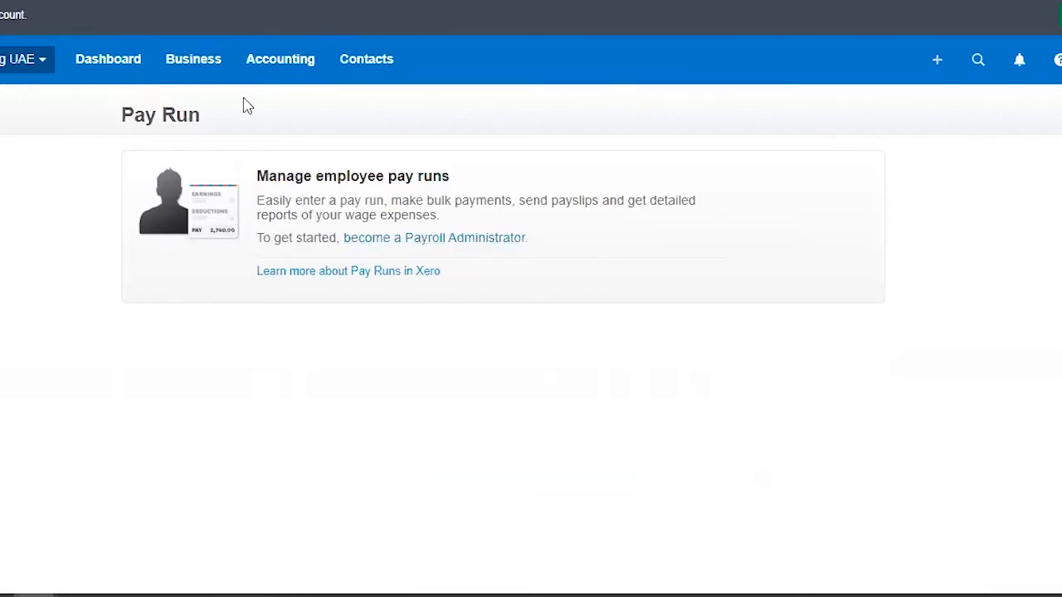
# Step: Open the subscriber's user permissions through the organisation settings
pyautogui.click(279, 65)
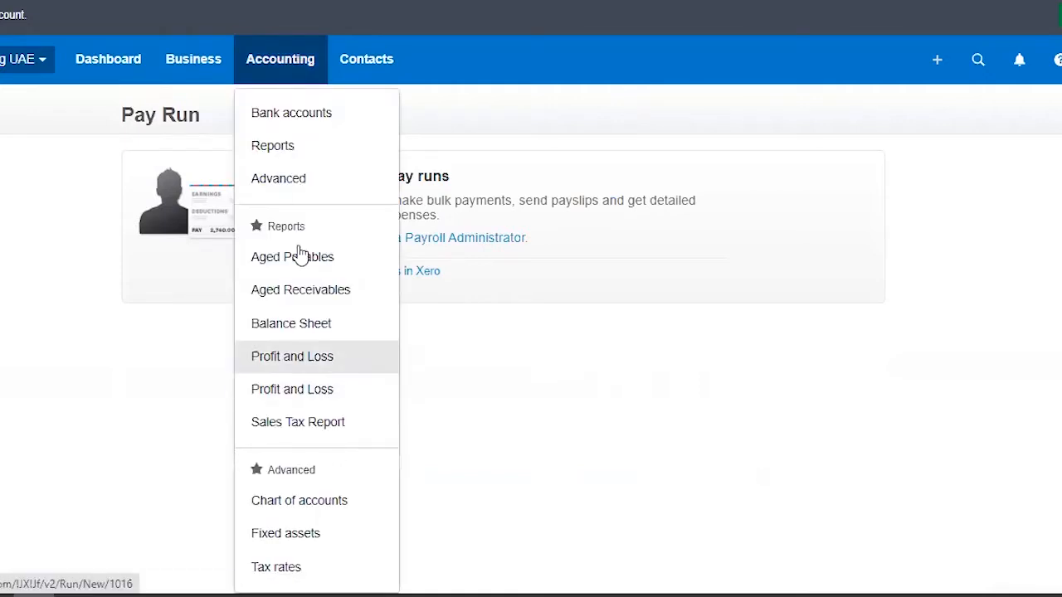
pyautogui.click(300, 183)
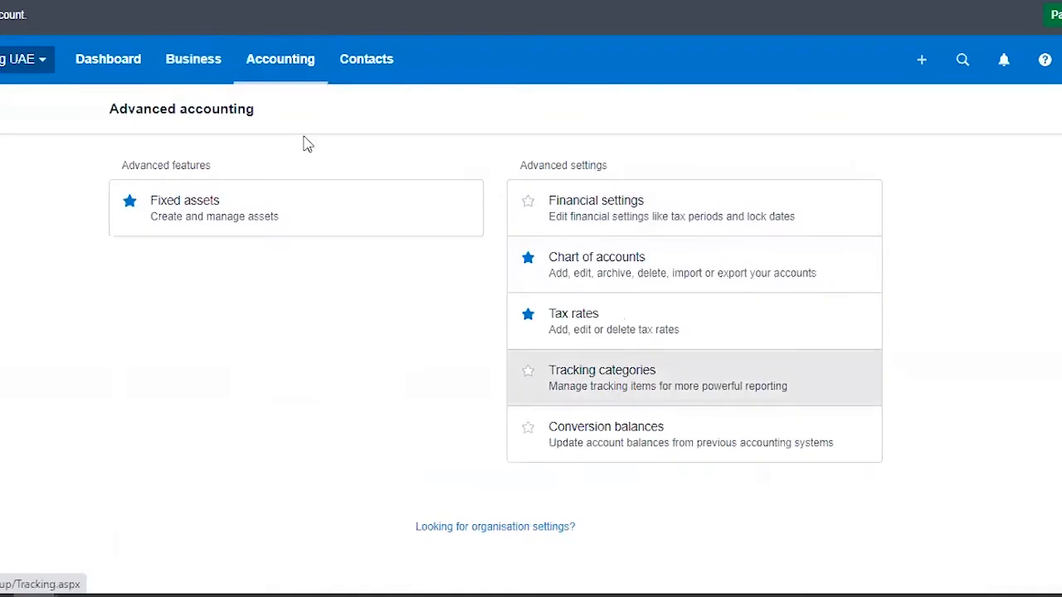
pyautogui.click(495, 527)
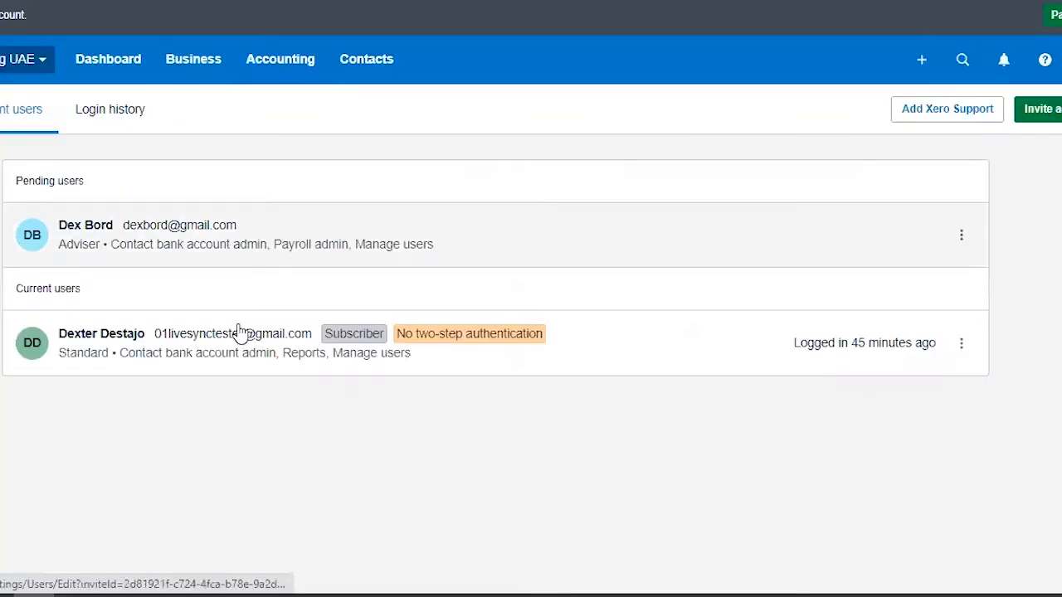
pyautogui.click(242, 339)
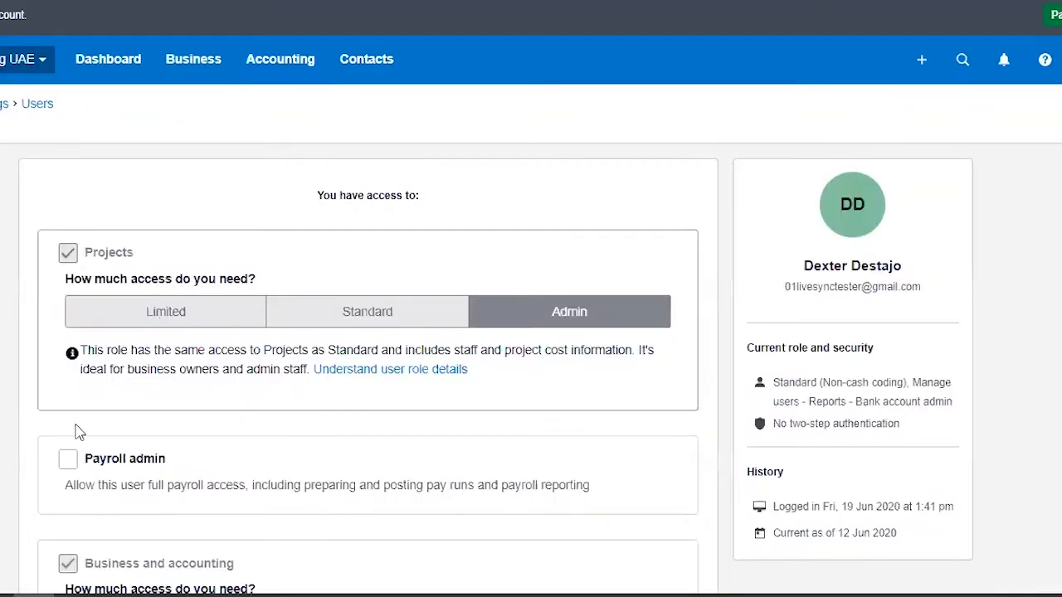
# Step: Grant the subscriber Payroll admin access and update the permissions
pyautogui.click(68, 460)
pyautogui.scroll(-8, 564, 390)
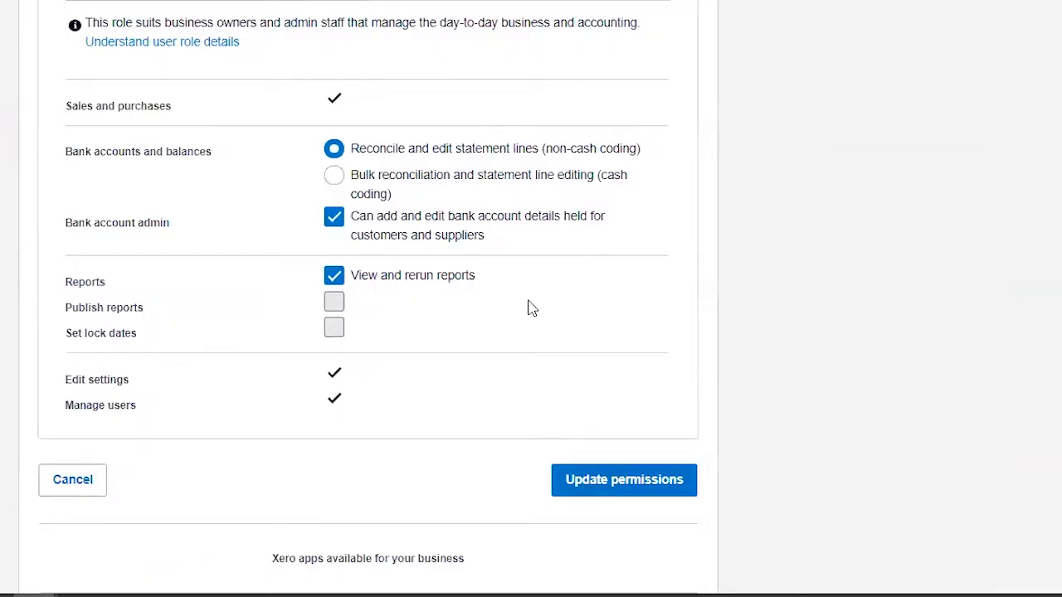
pyautogui.scroll(2, 356, 274)
pyautogui.scroll(4, 332, 266)
pyautogui.scroll(-10, 579, 431)
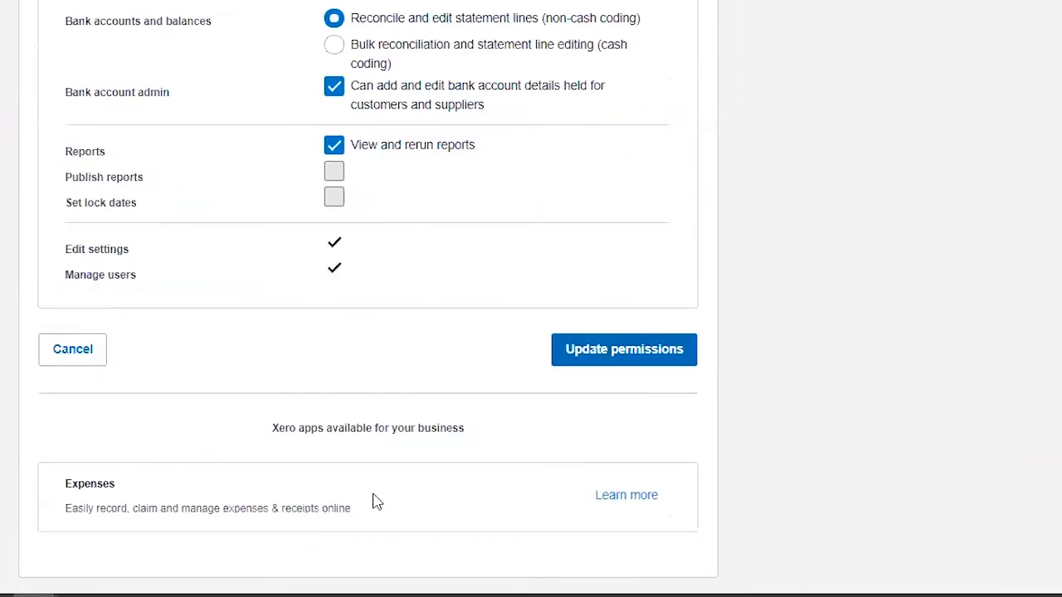
pyautogui.click(601, 352)
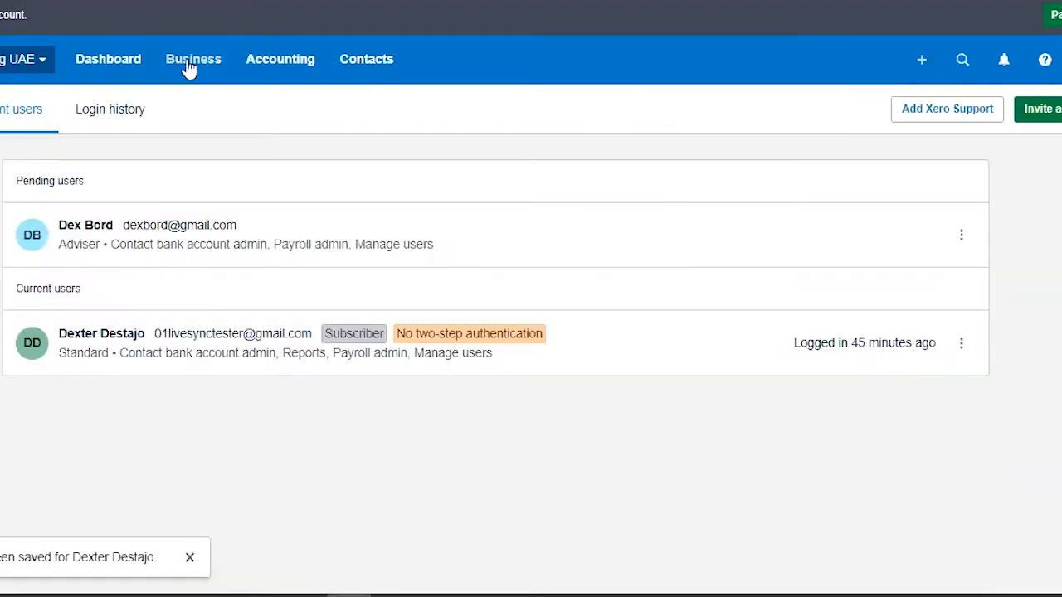
# Step: In the pay run setup, assign Payroll Tax to contact Tax Agency with Monthly payments, next payment 30 Jun 2020, and save
pyautogui.click(194, 59)
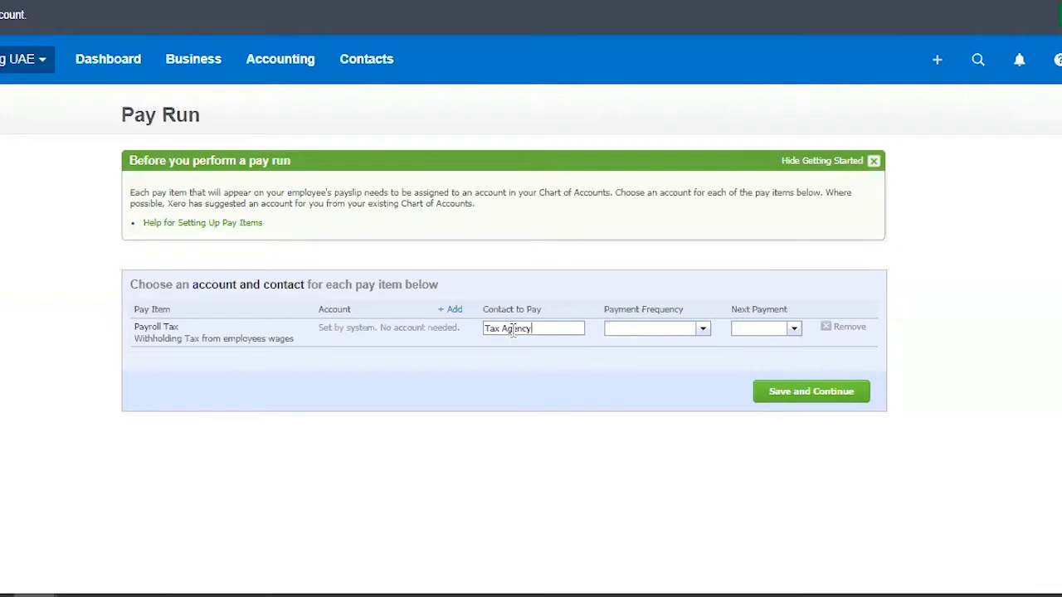
pyautogui.click(637, 386)
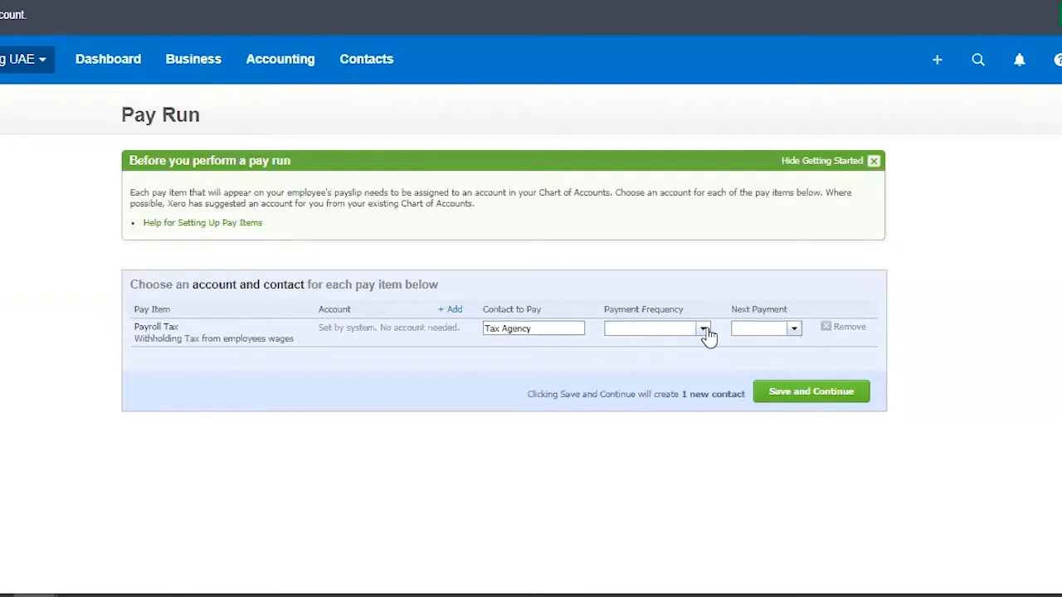
pyautogui.click(708, 334)
pyautogui.click(672, 373)
pyautogui.click(793, 332)
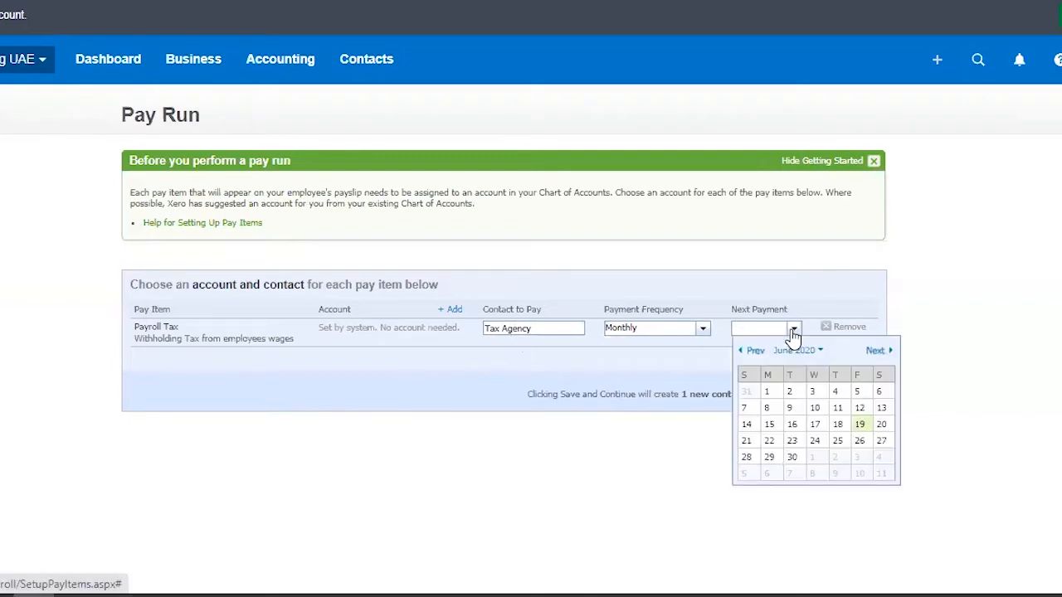
pyautogui.click(798, 458)
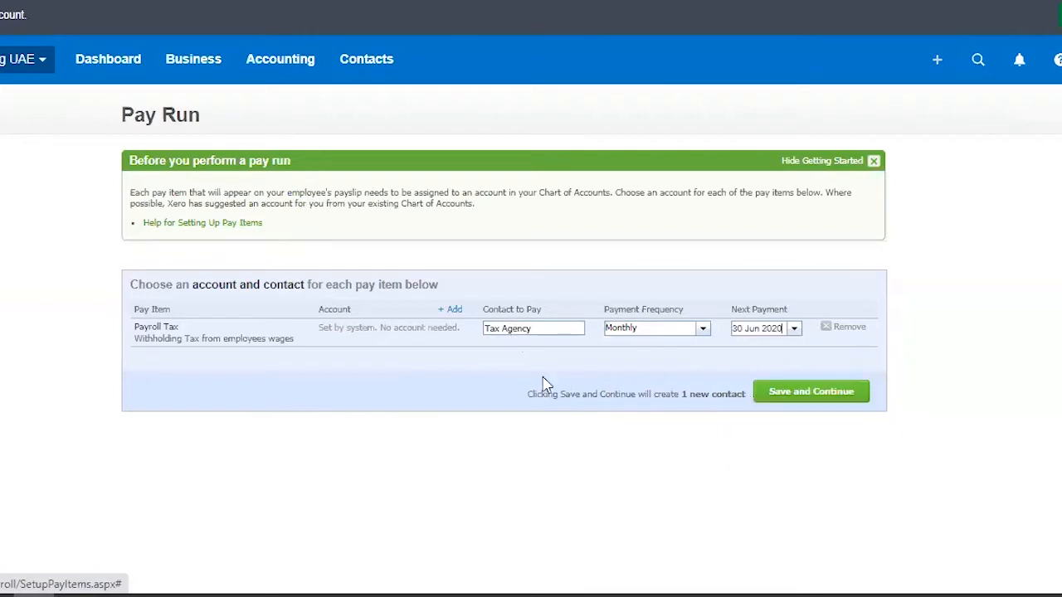
pyautogui.click(841, 398)
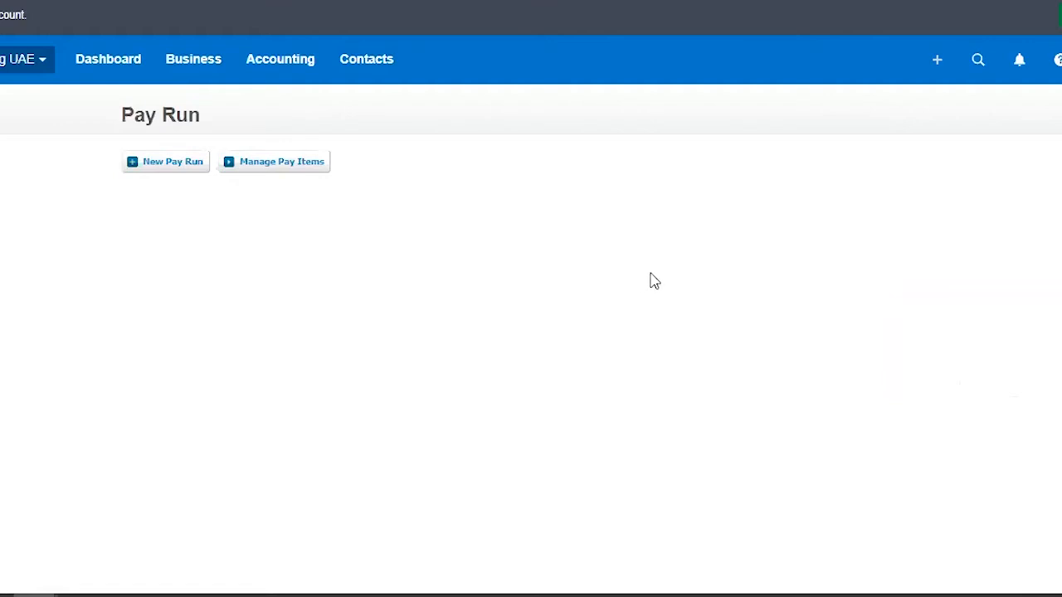
# Step: In the managed pay items, rename Ordinary Time to Basic Salary and replace its description with Basic Salary
pyautogui.click(286, 172)
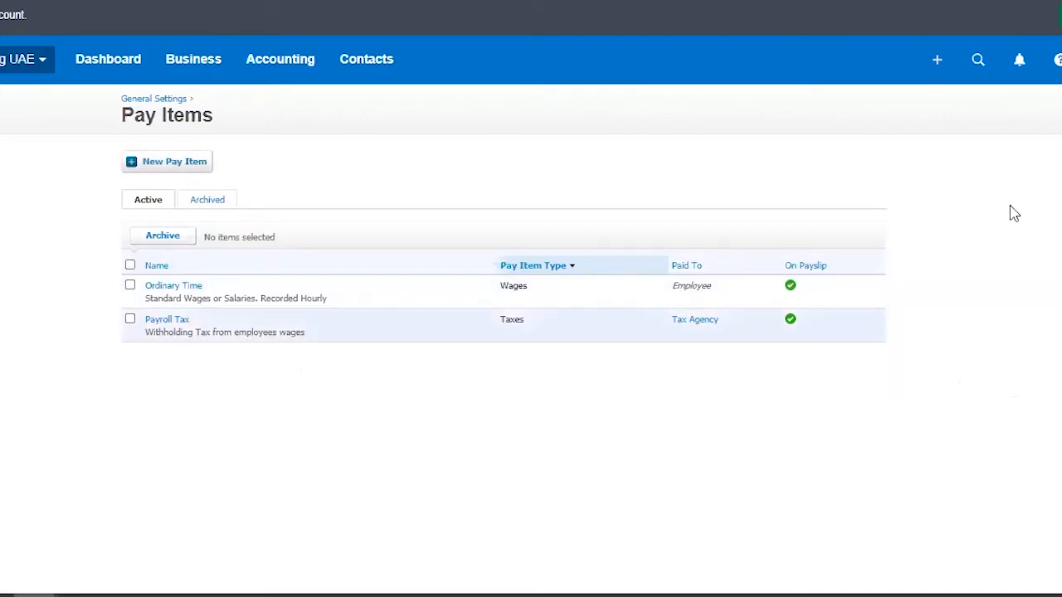
pyautogui.click(193, 289)
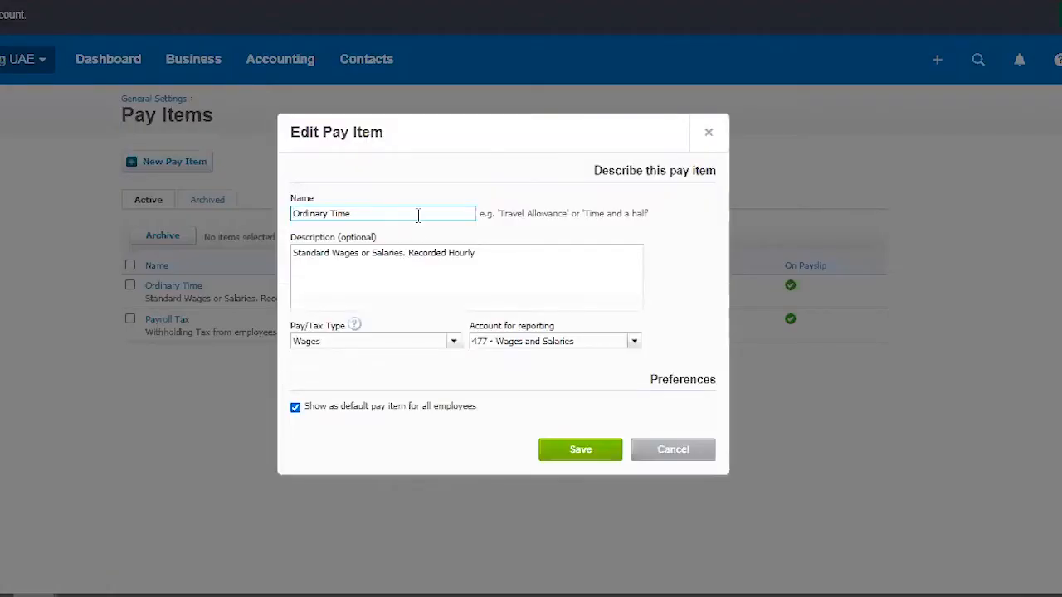
pyautogui.write('Basic Salary')
pyautogui.moveTo(371, 214); pyautogui.dragTo(182, 214)
pyautogui.hotkey('ctrl', 'c')
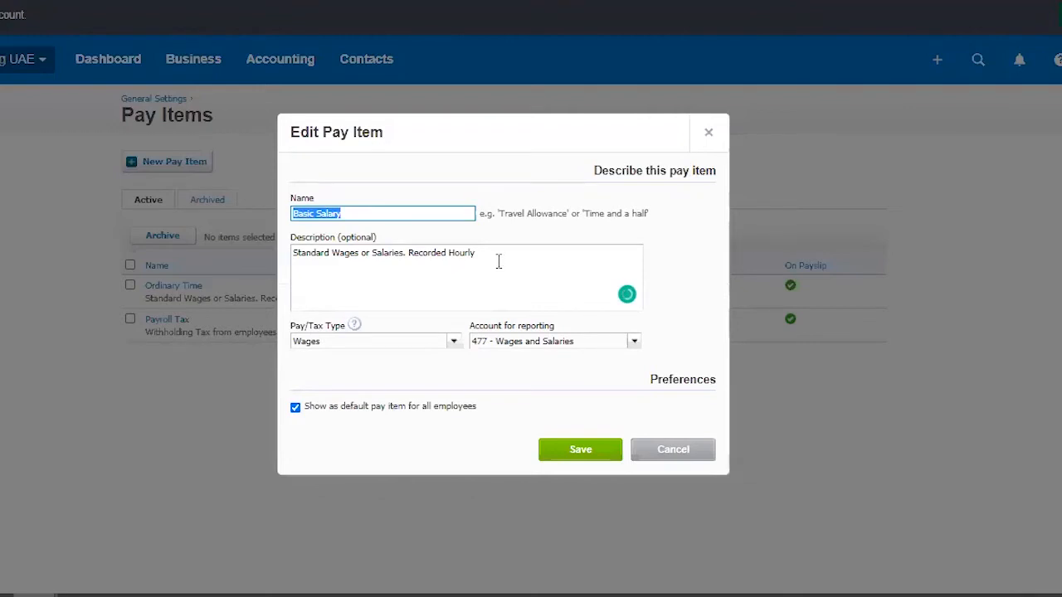
pyautogui.press('Tab')
pyautogui.hotkey('ctrl', 'v')
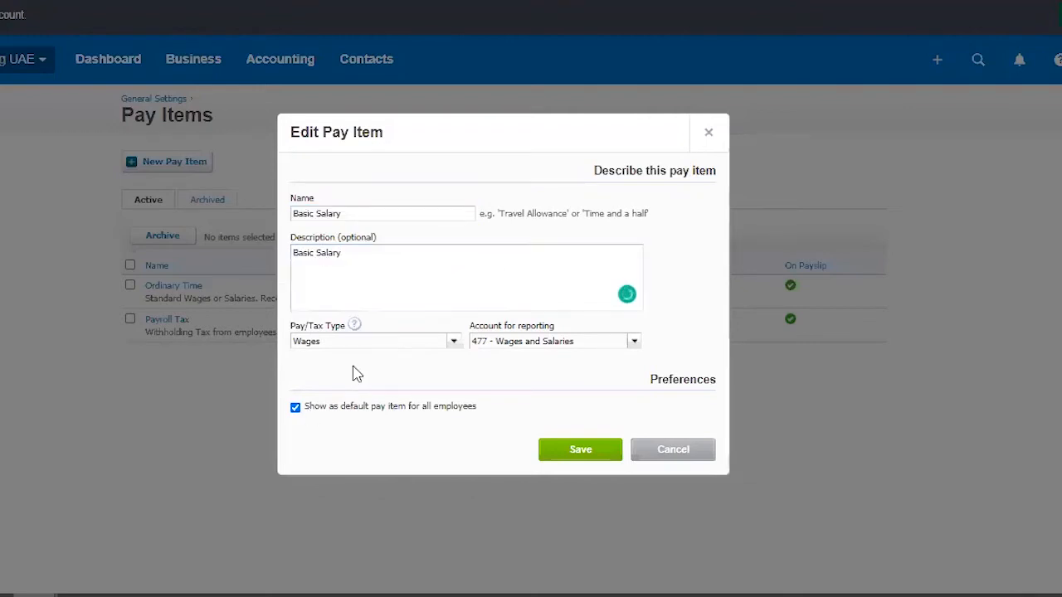
pyautogui.click(437, 257)
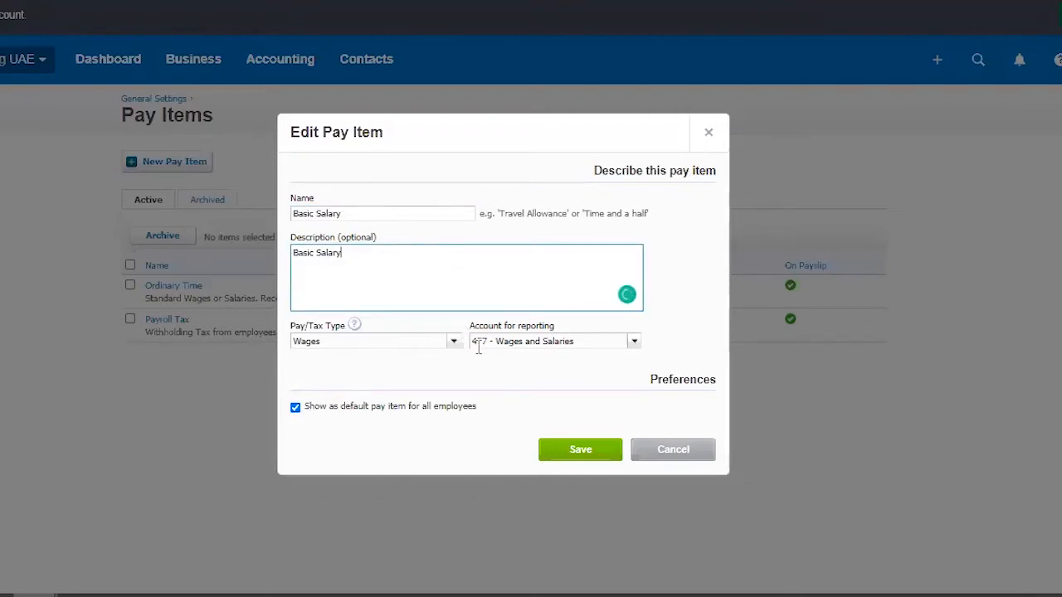
# Step: Look through the pay/tax types for the Basic Salary item and choose Wages
pyautogui.click(449, 350)
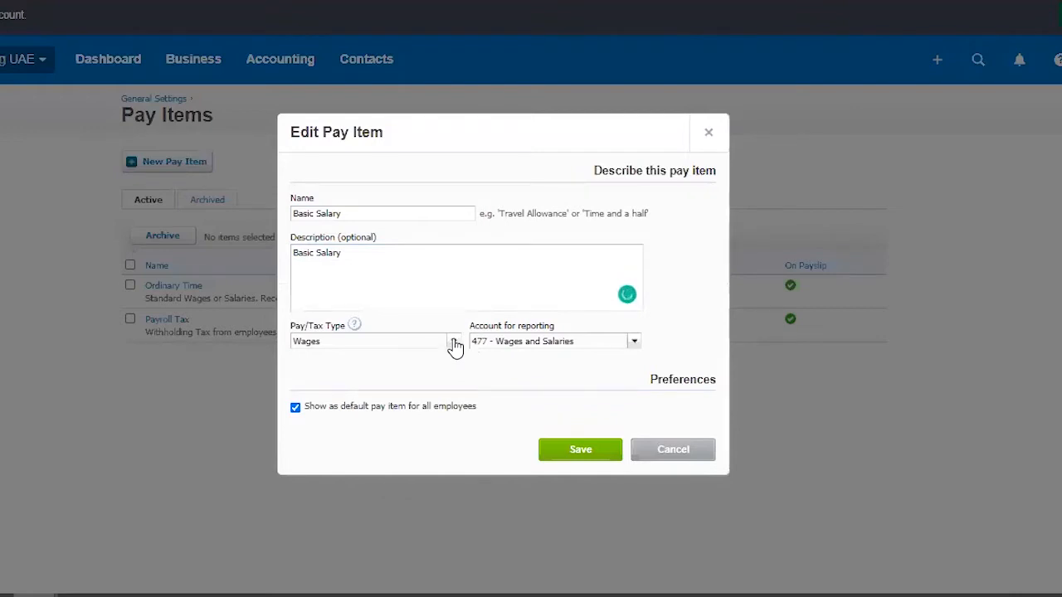
pyautogui.click(454, 346)
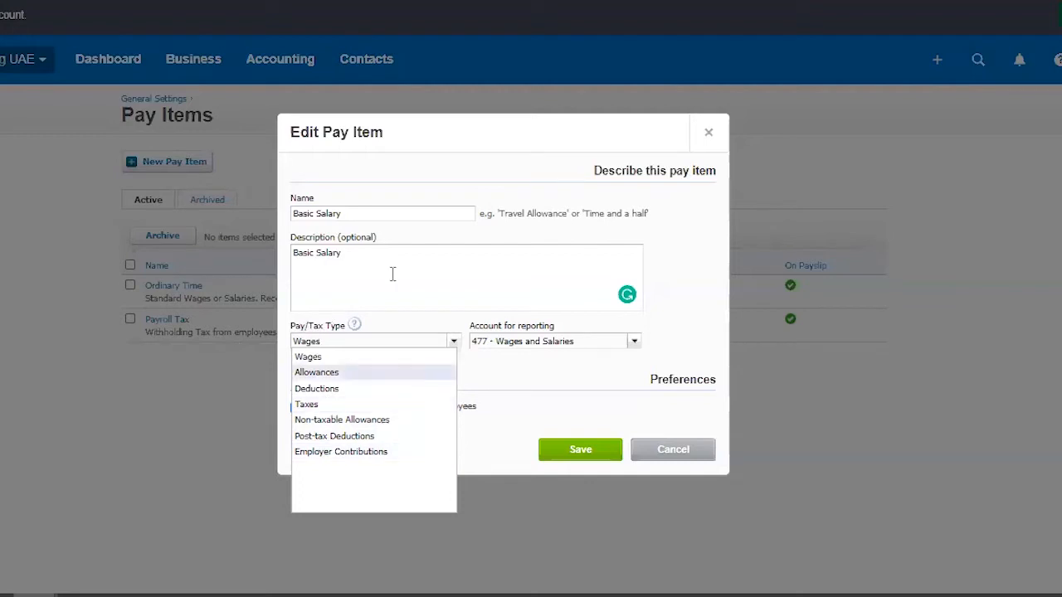
pyautogui.click(361, 366)
pyautogui.click(452, 282)
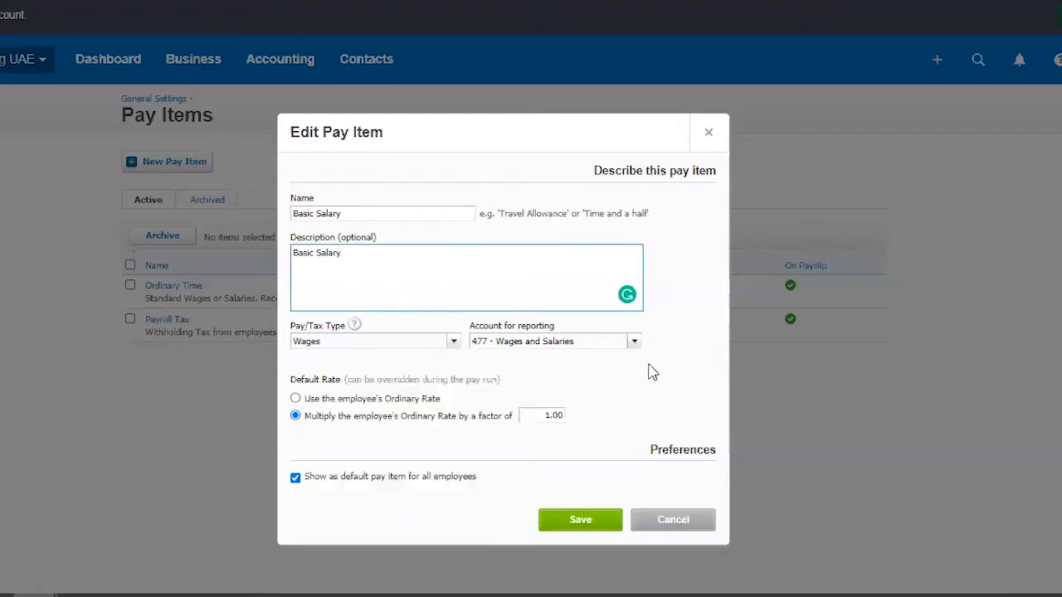
# Step: Review the available reporting accounts for the Basic Salary item, leaving 477 - Wages and Salaries selected
pyautogui.click(635, 345)
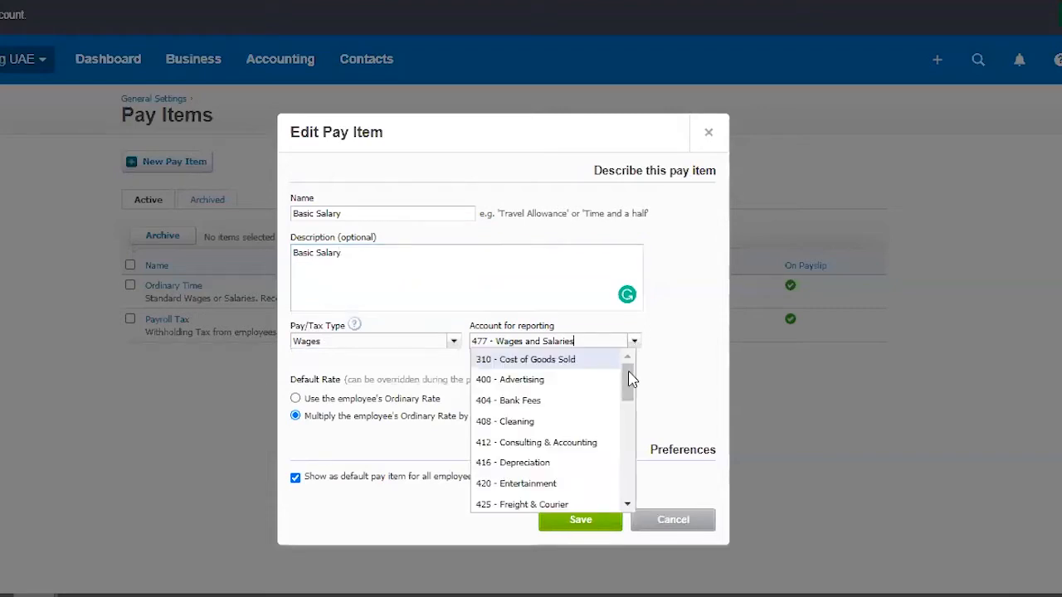
pyautogui.scroll(-3, 531, 431)
pyautogui.scroll(3, 531, 452)
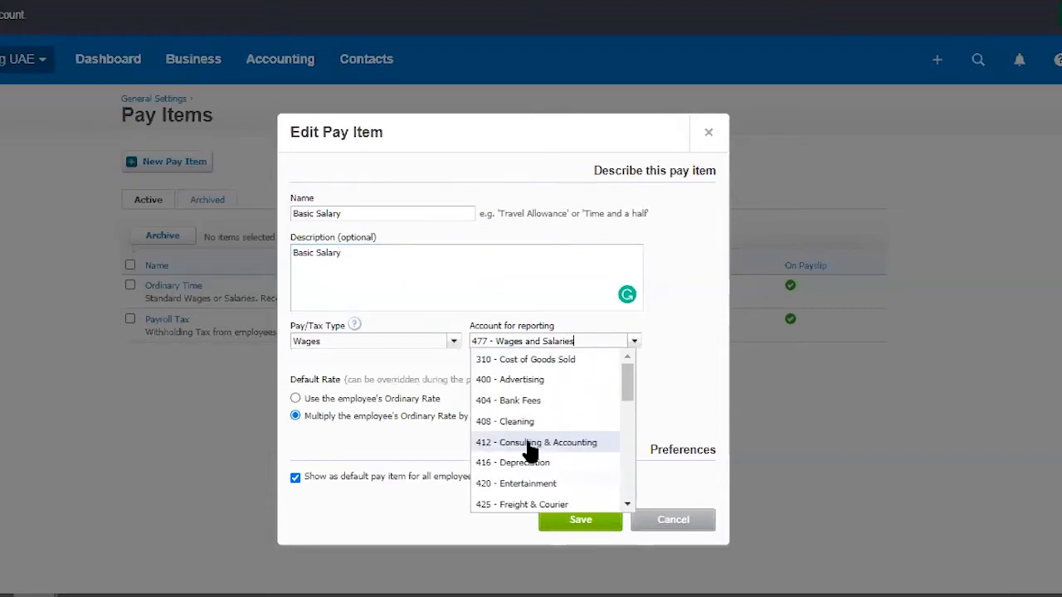
pyautogui.press('Up')
pyautogui.press('Up')
pyautogui.press('Up')
pyautogui.press('Up')
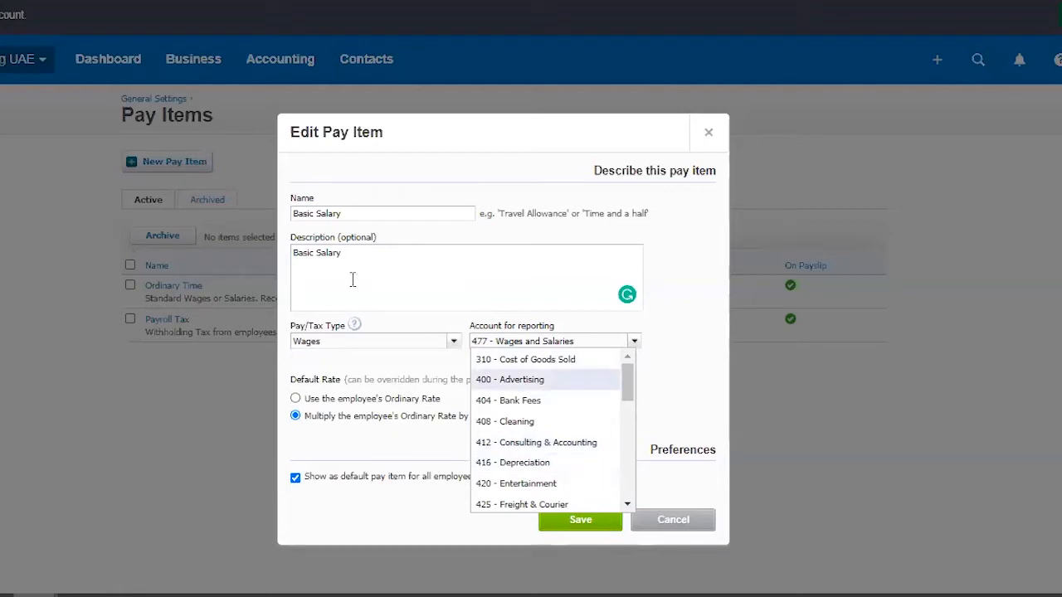
pyautogui.moveTo(389, 213); pyautogui.dragTo(283, 218)
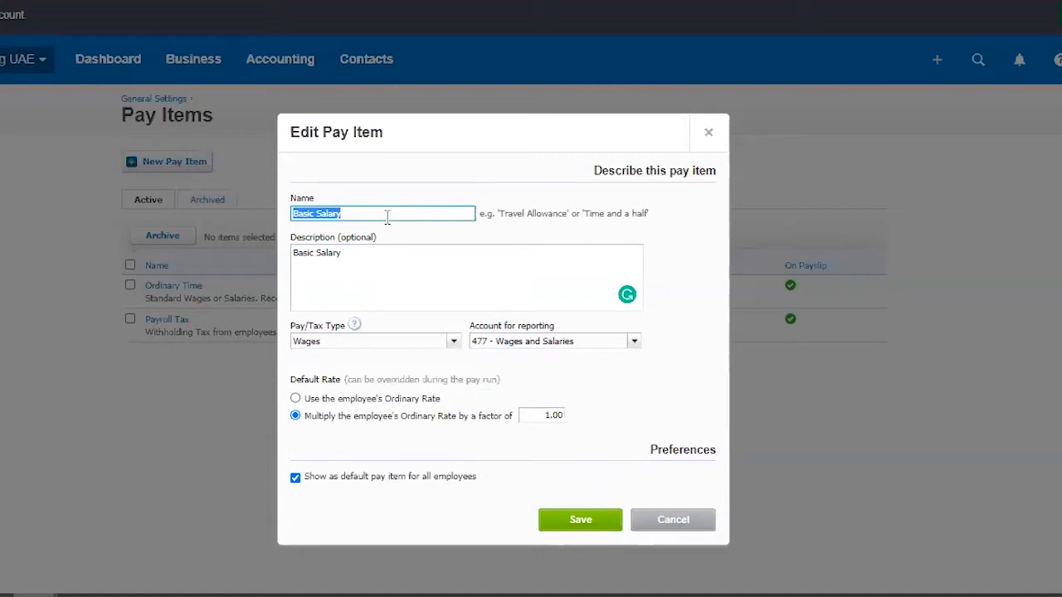
pyautogui.click(480, 342)
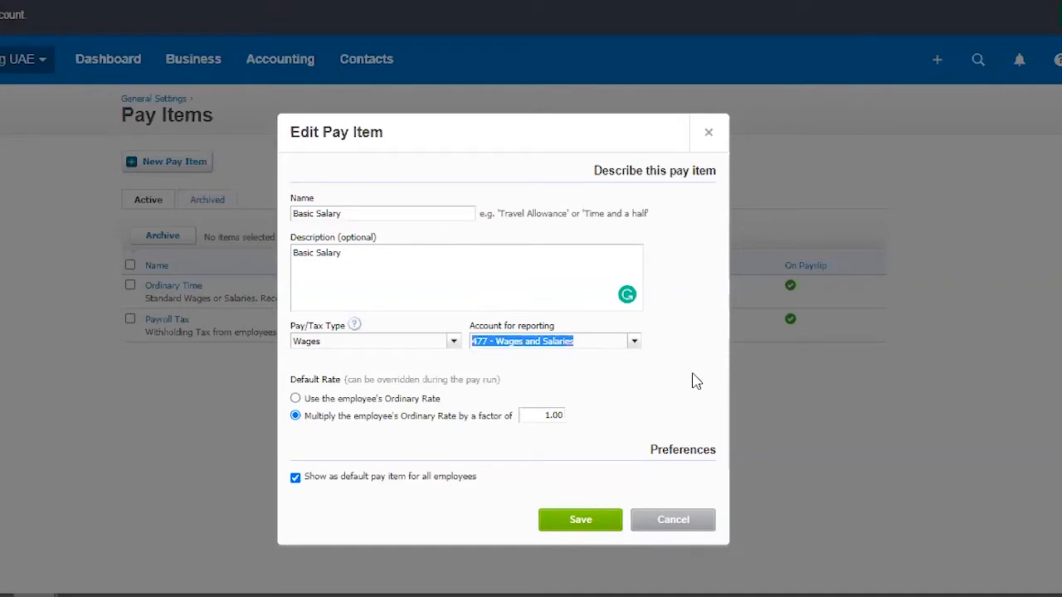
# Step: Keep Basic Salary at the employee's Ordinary Rate multiplied by 1.00 and as default for all employees, and save the pay item
pyautogui.click(296, 416)
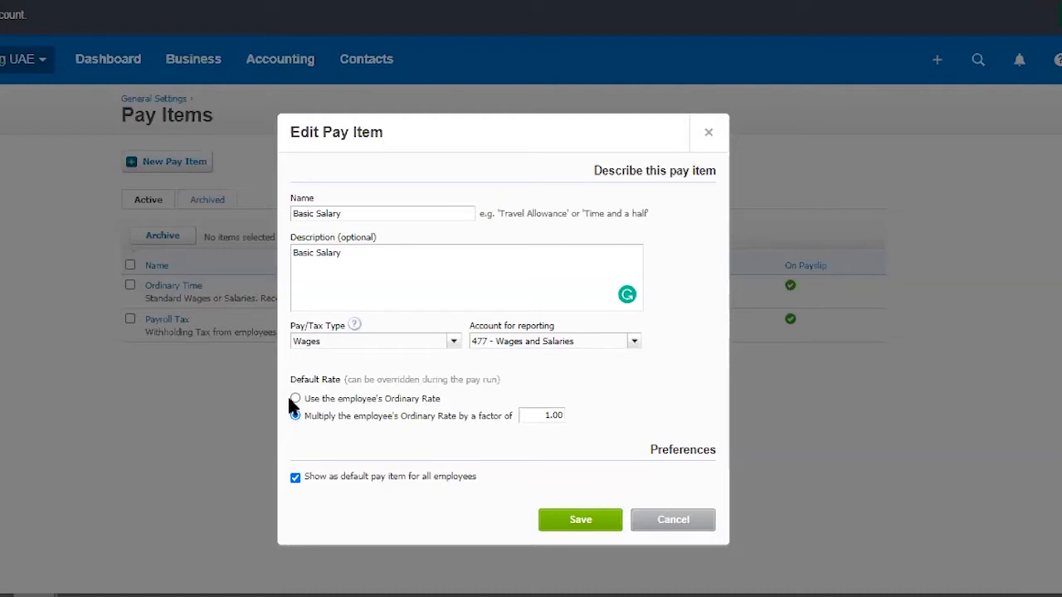
pyautogui.click(296, 480)
pyautogui.click(296, 480)
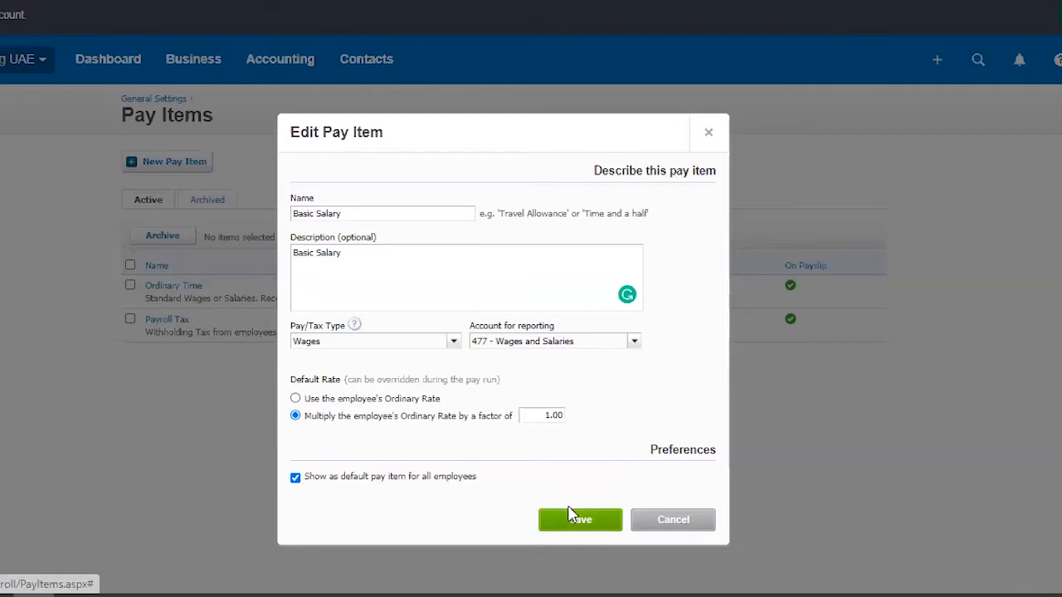
pyautogui.click(296, 399)
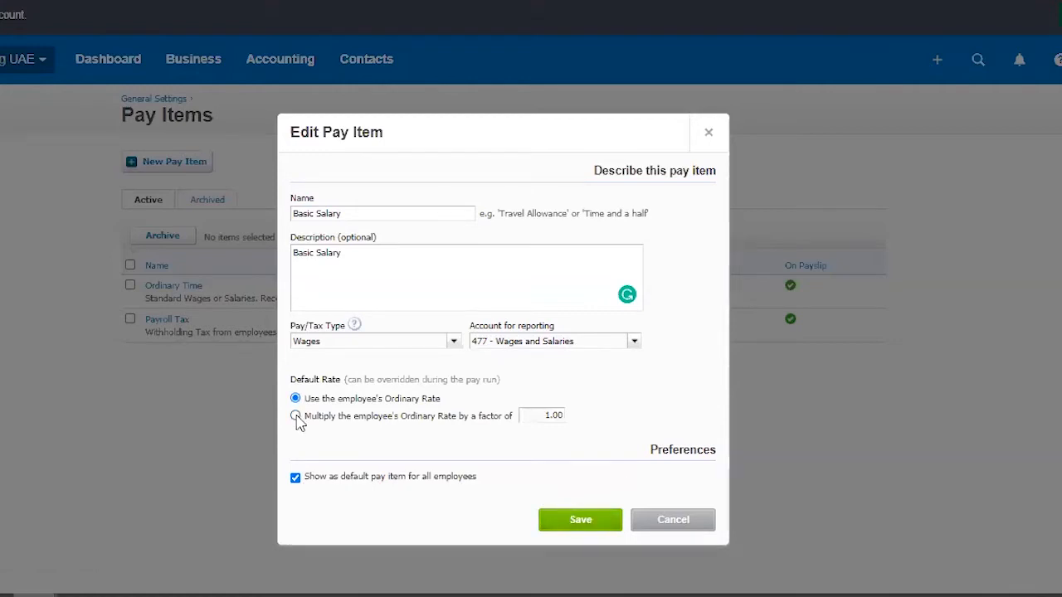
pyautogui.click(296, 416)
pyautogui.moveTo(530, 415); pyautogui.dragTo(587, 420)
pyautogui.click(653, 387)
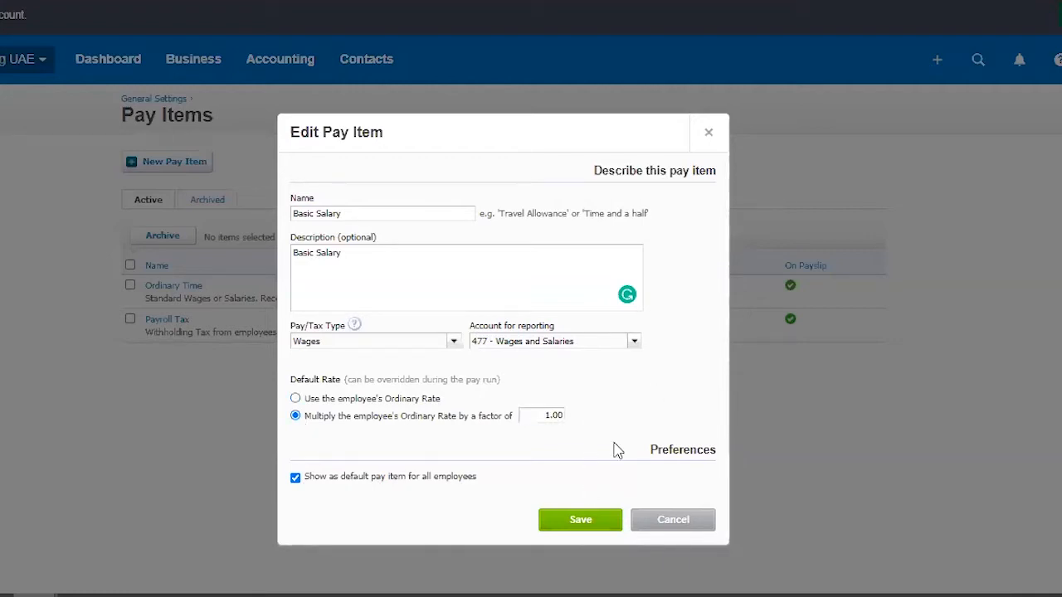
pyautogui.click(581, 520)
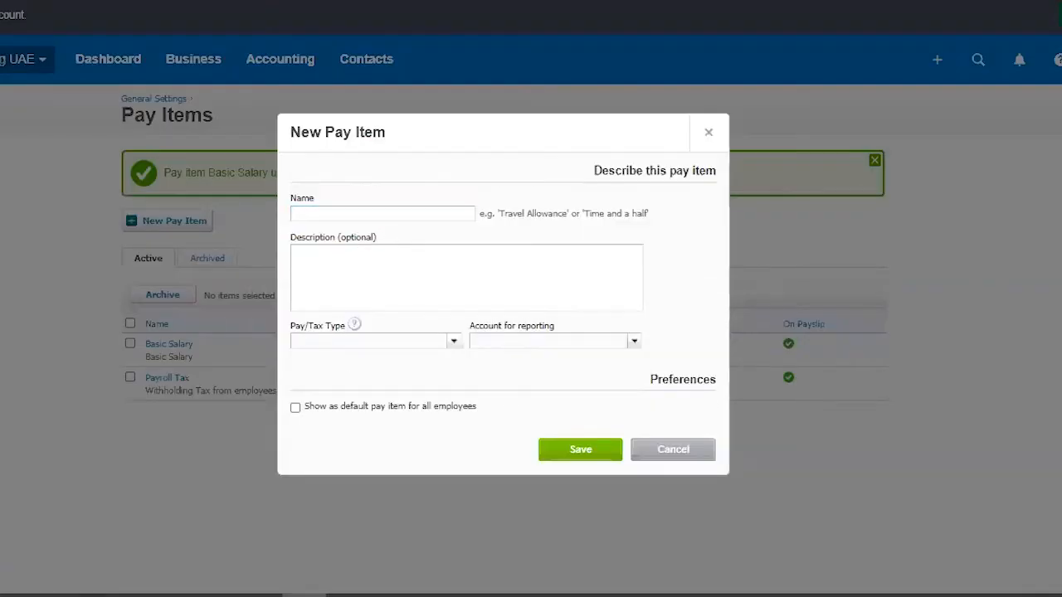
# Step: Name the new pay item Allowances and enter Allowances as its description
pyautogui.click(425, 213)
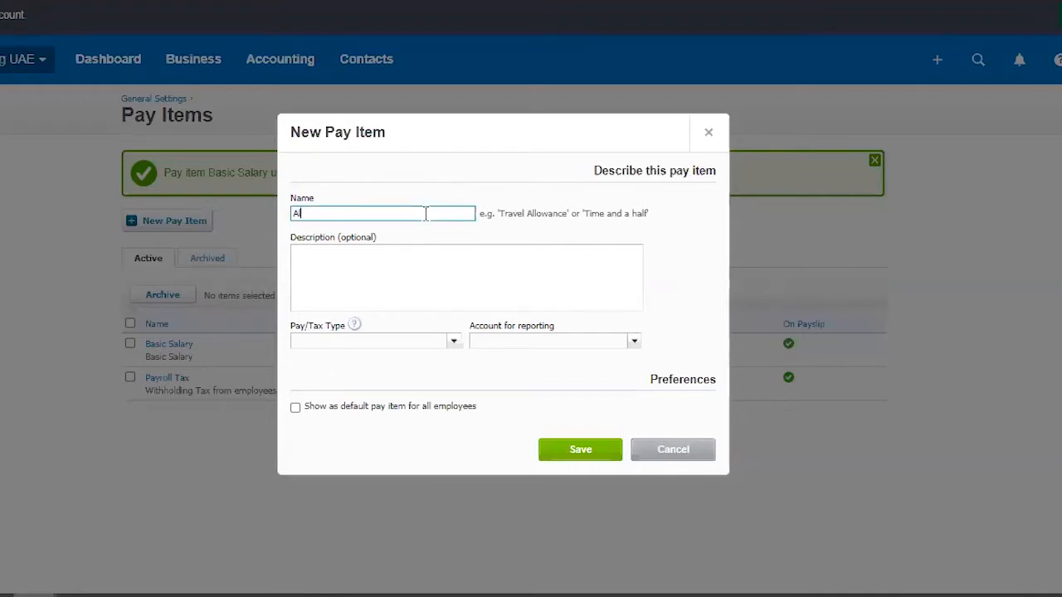
pyautogui.write('Allowances')
pyautogui.doubleClick(349, 216)
pyautogui.hotkey('ctrl', 'c')
pyautogui.click(398, 273)
pyautogui.hotkey('ctrl', 'v')
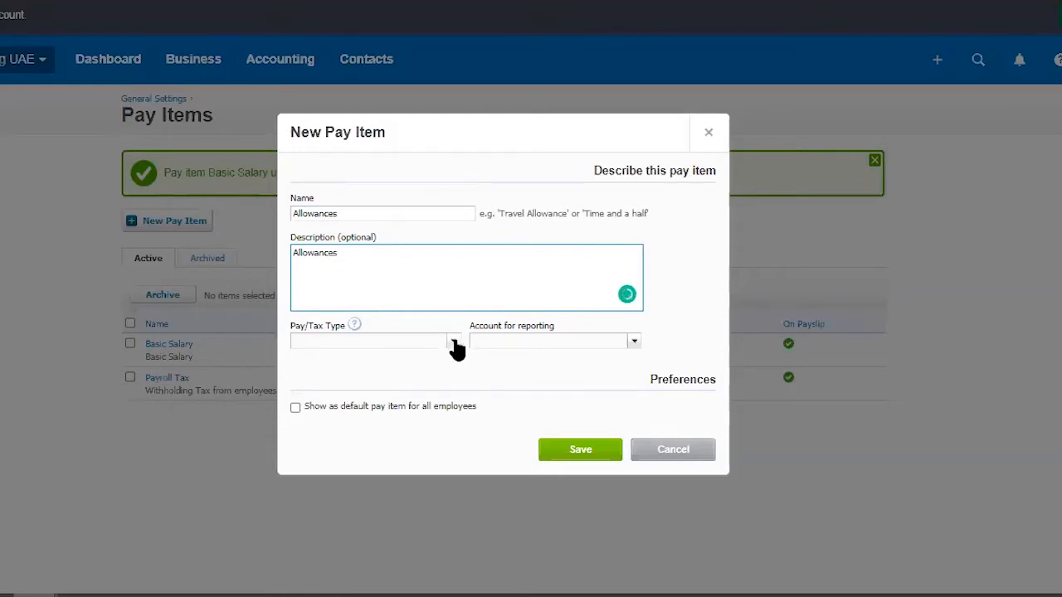
# Step: Set the item's pay/tax type to Allowances and reporting account to 476 - Employee Allowances, make it default for all employees, and save it
pyautogui.click(455, 343)
pyautogui.click(438, 382)
pyautogui.click(634, 341)
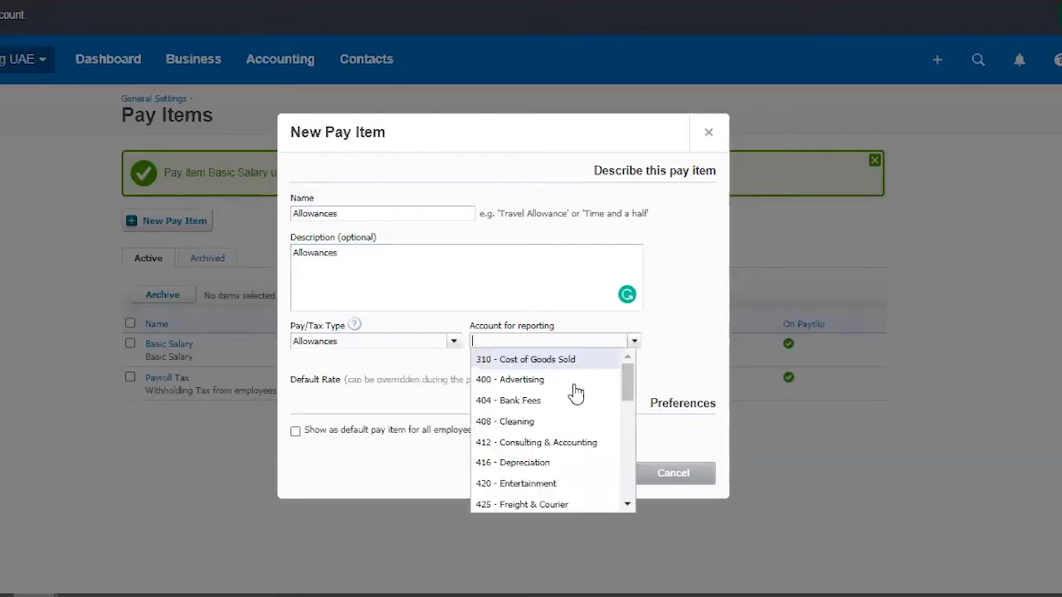
pyautogui.scroll(-6, 563, 396)
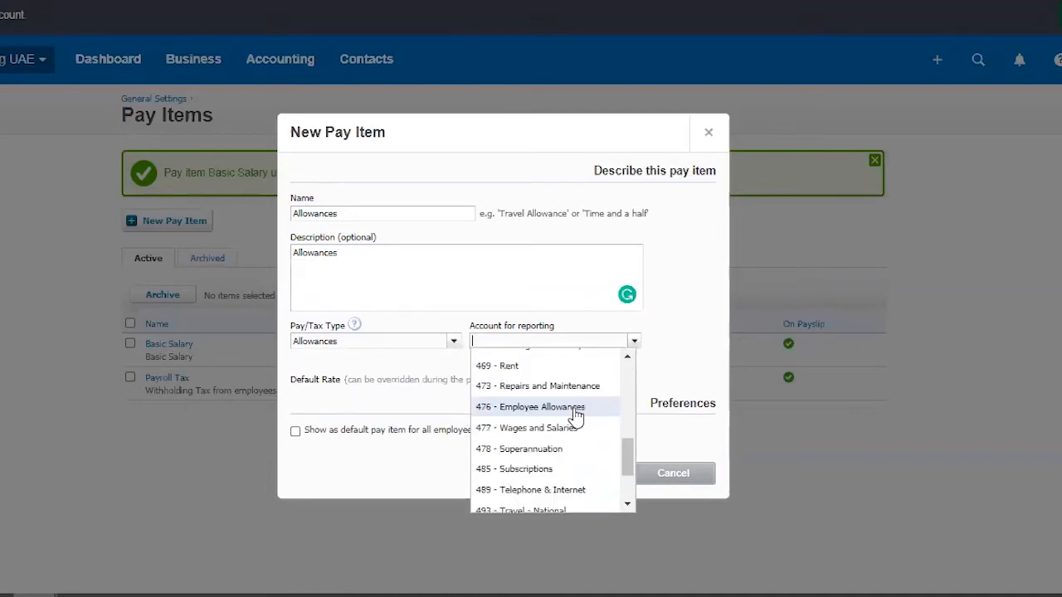
pyautogui.write('all')
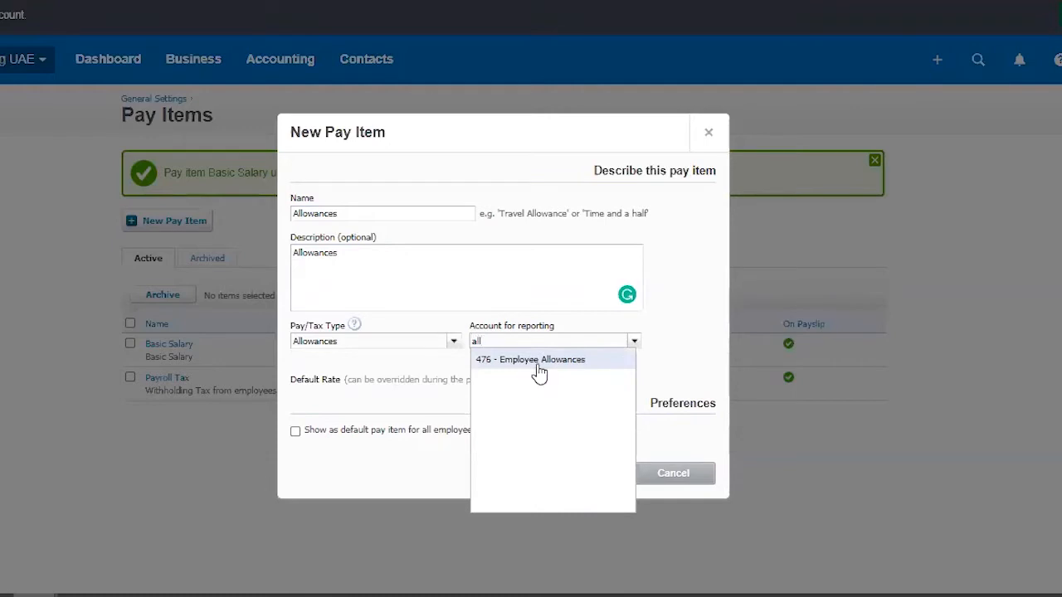
pyautogui.click(540, 362)
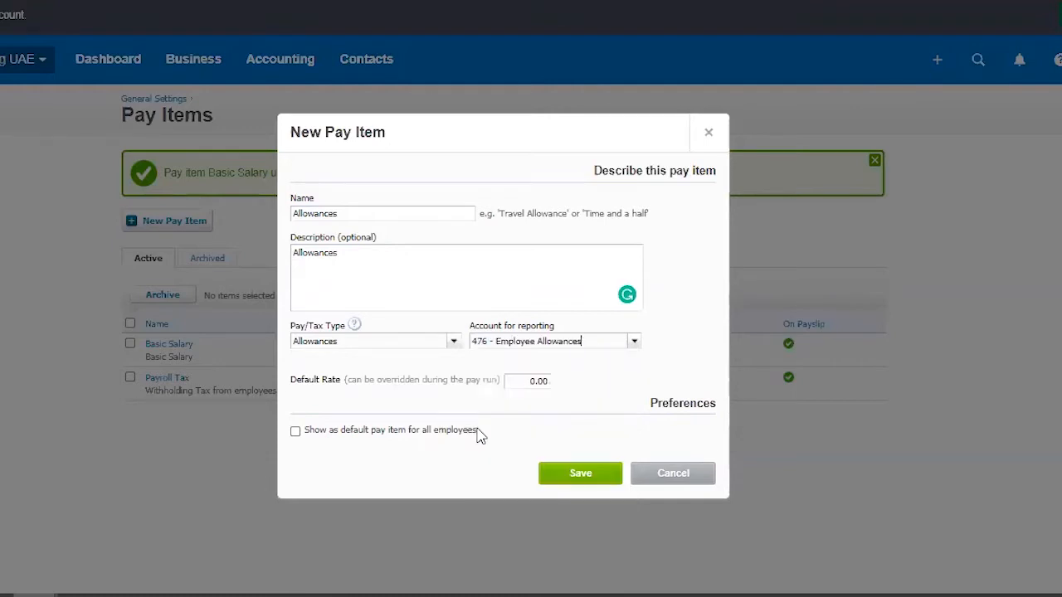
pyautogui.click(296, 432)
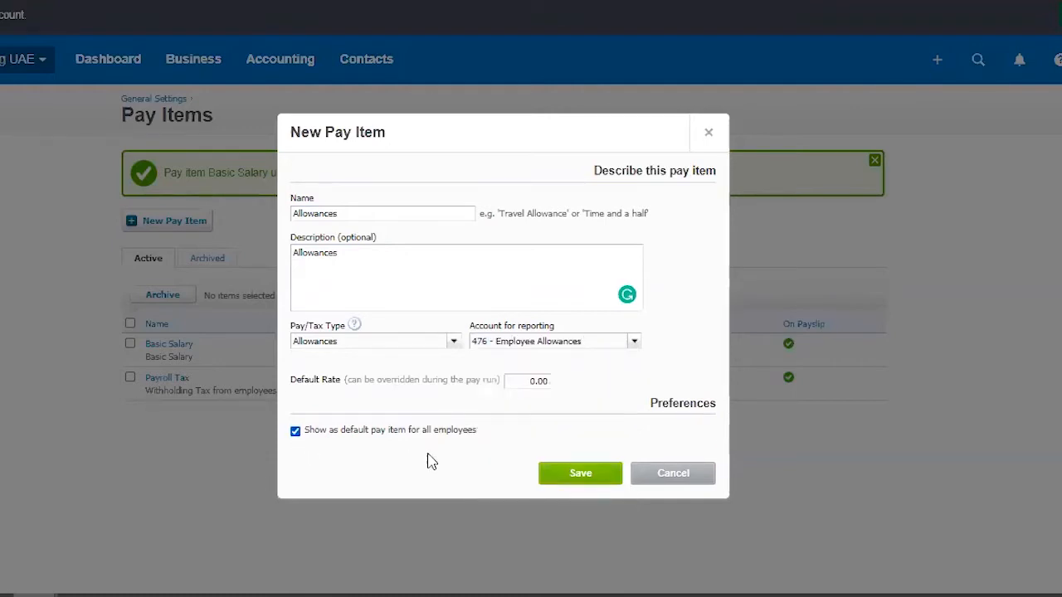
pyautogui.click(575, 477)
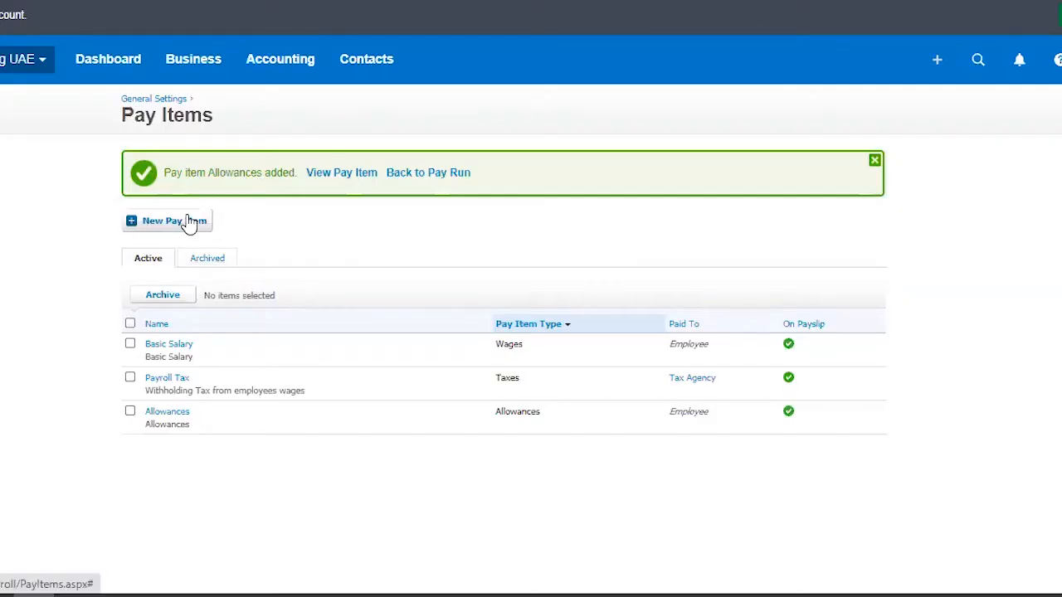
# Step: Create another new pay item named Salary Advance Deductions
pyautogui.click(183, 226)
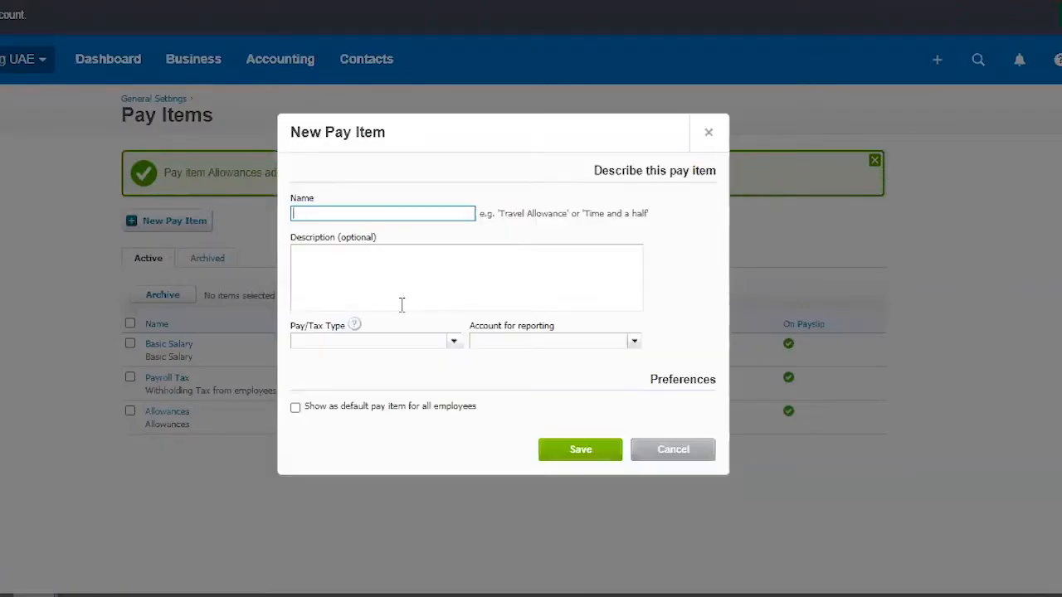
pyautogui.write('Salary Adv')
pyautogui.press('BackSpace')
pyautogui.press('BackSpace')
pyautogui.press('BackSpace')
pyautogui.write('Deductions')
pyautogui.write('Advance')
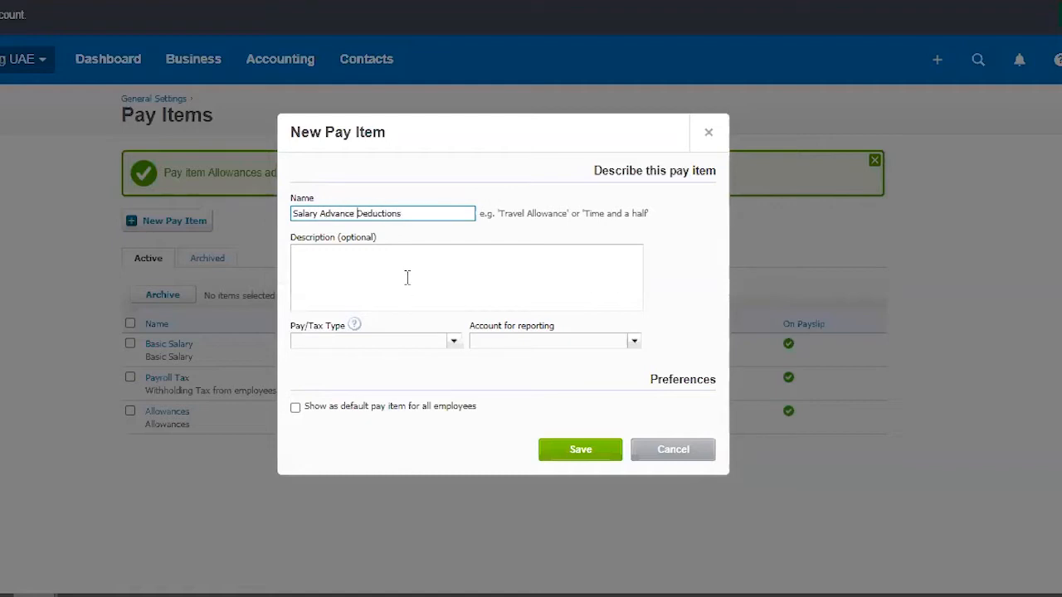
# Step: Reuse the name Salary Advance Deductions as the item's description and set its pay/tax type to Deductions
pyautogui.moveTo(409, 213); pyautogui.dragTo(206, 228)
pyautogui.hotkey('ctrl', 'c')
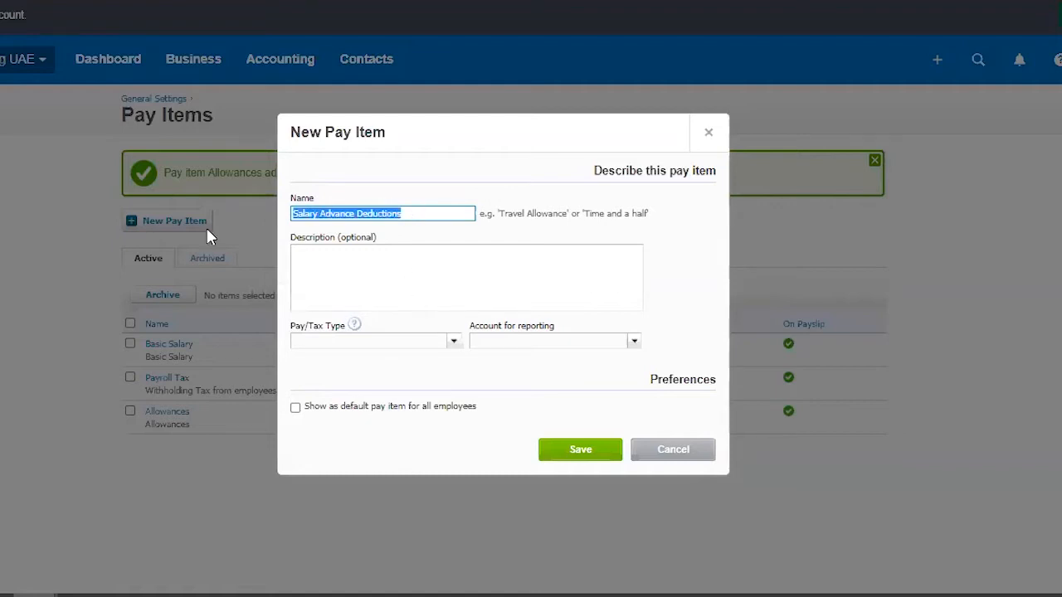
pyautogui.click(346, 271)
pyautogui.hotkey('ctrl', 'v')
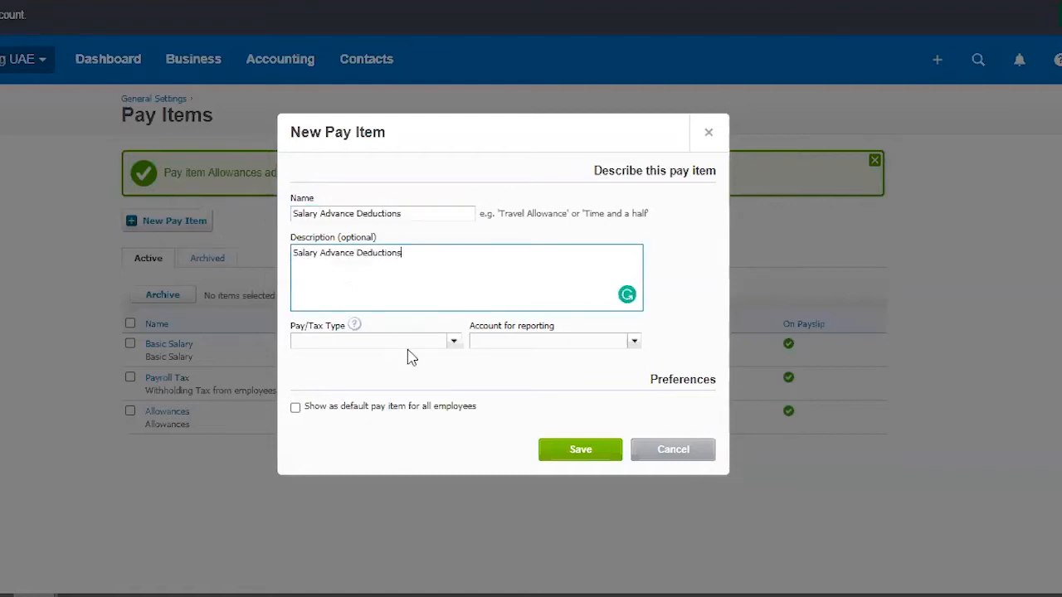
pyautogui.click(455, 343)
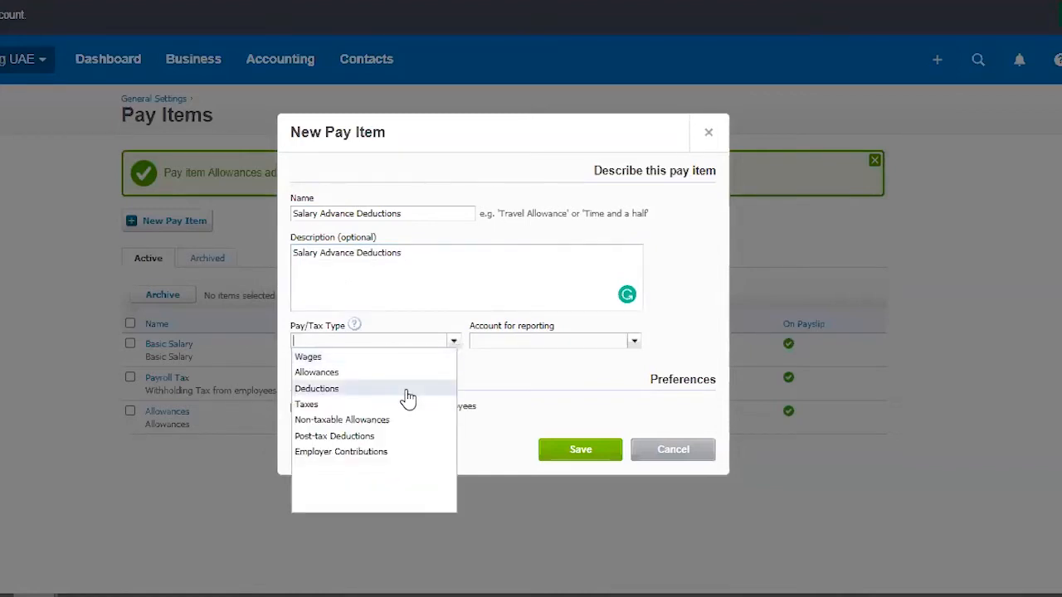
pyautogui.click(408, 390)
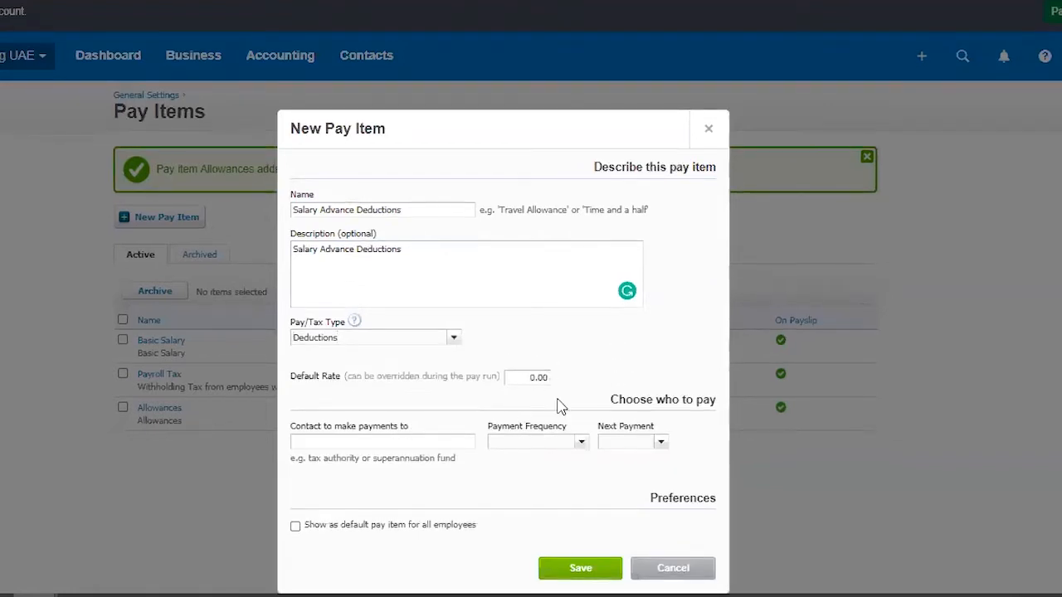
# Step: Copy the item's name, Salary Advance Deductions, in as the contact to make payments to
pyautogui.click(434, 445)
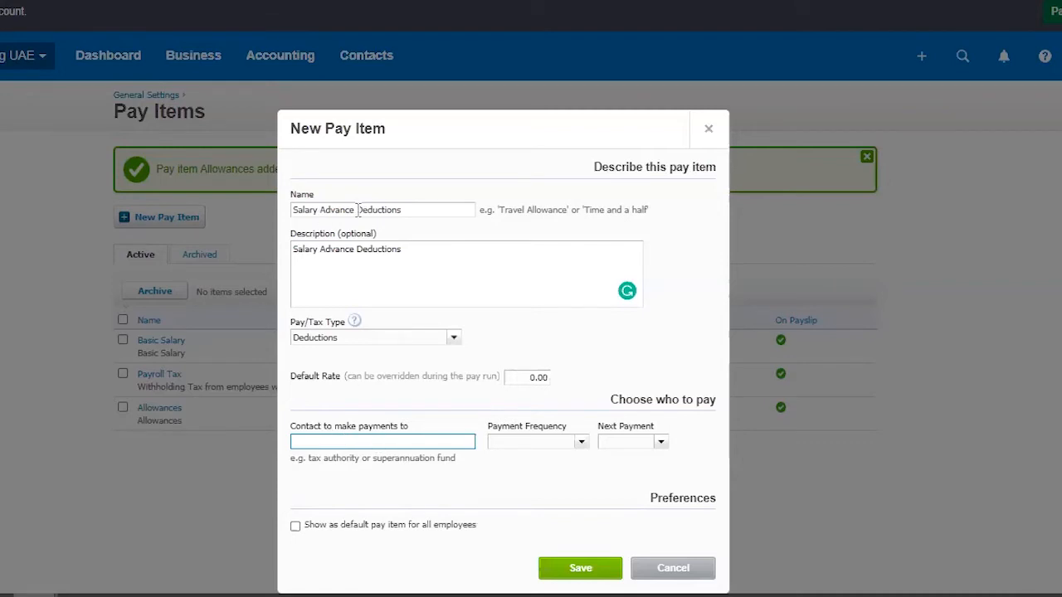
pyautogui.moveTo(358, 209); pyautogui.dragTo(283, 212)
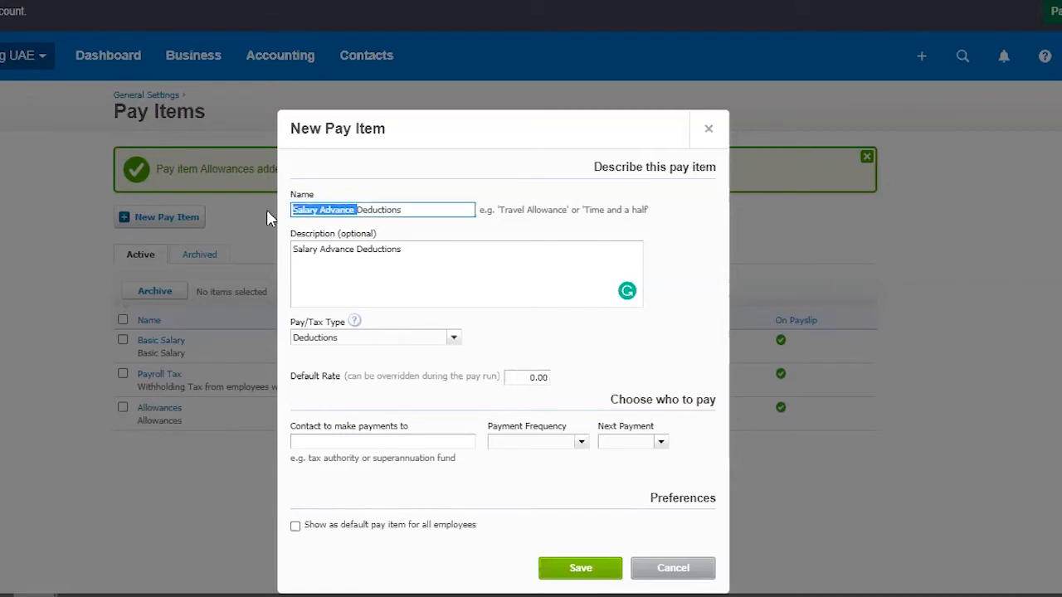
pyautogui.click(397, 446)
pyautogui.moveTo(417, 211); pyautogui.dragTo(284, 220)
pyautogui.hotkey('ctrl', 'c')
pyautogui.click(378, 441)
pyautogui.hotkey('ctrl', 'v')
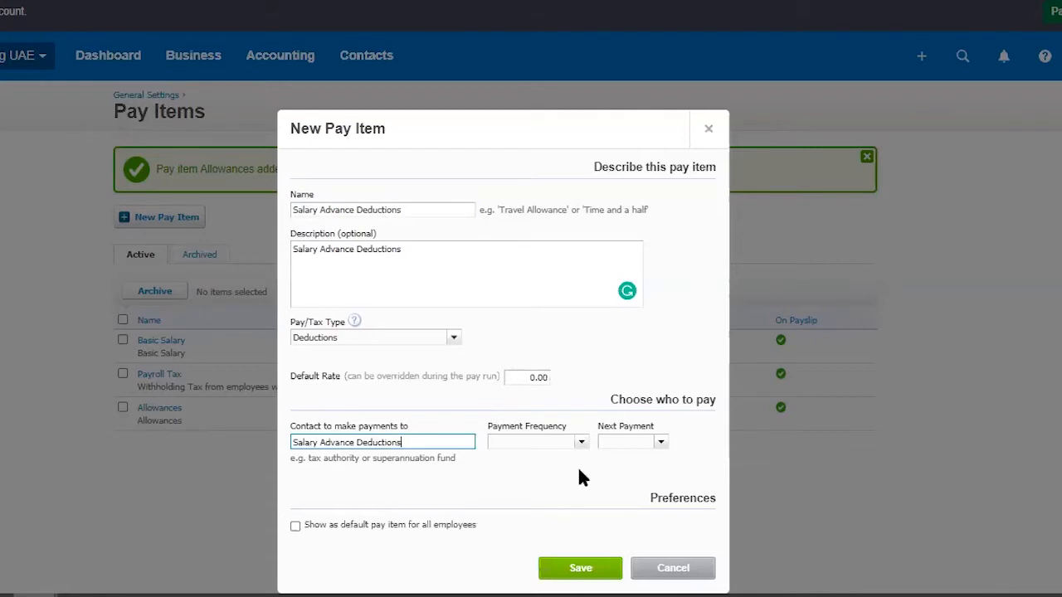
pyautogui.click(565, 488)
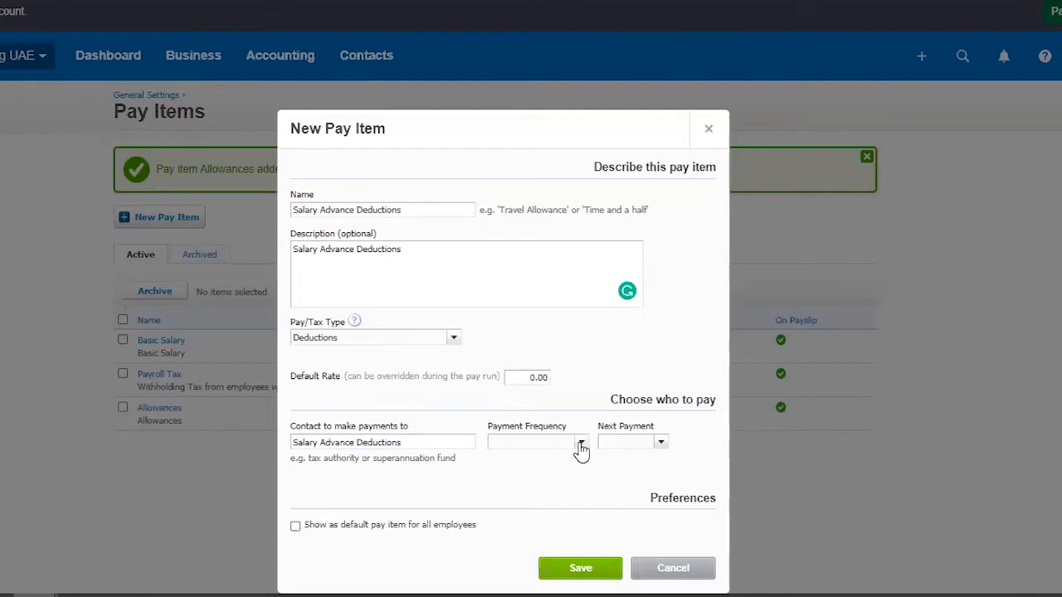
pyautogui.moveTo(431, 443); pyautogui.dragTo(290, 442)
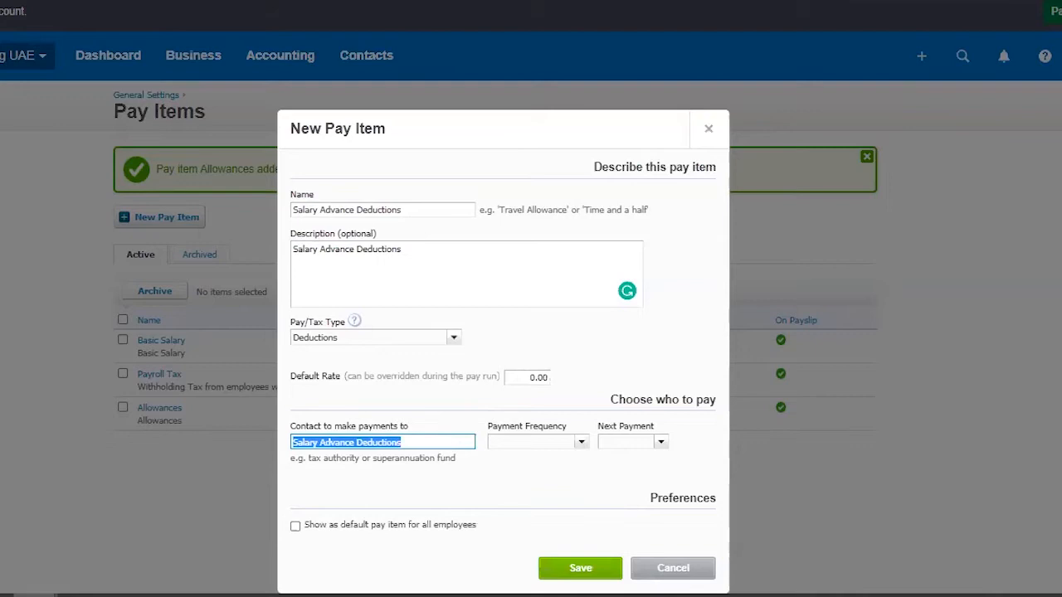
pyautogui.click(312, 492)
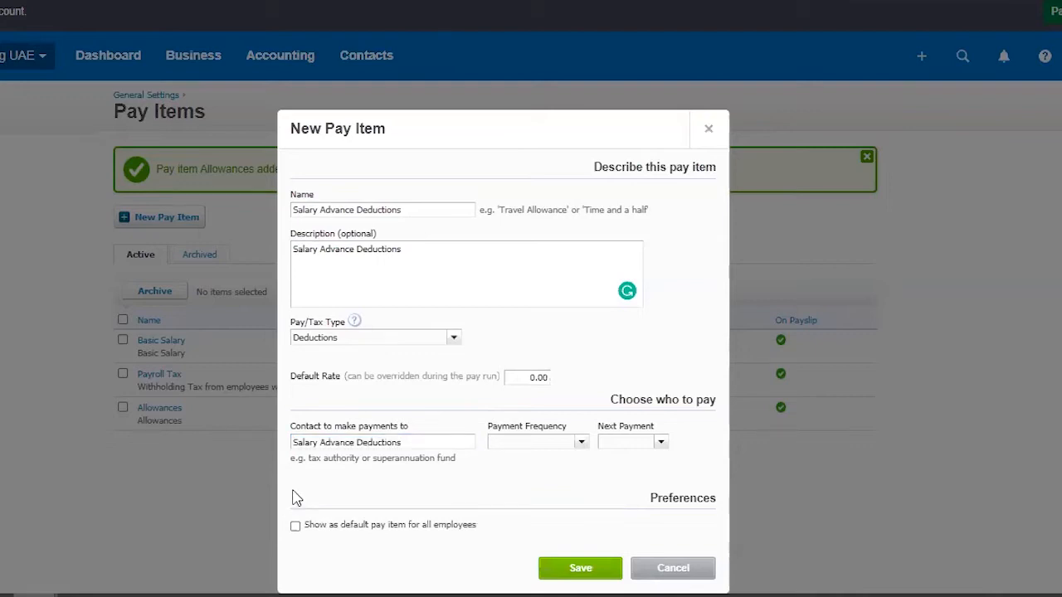
pyautogui.click(446, 439)
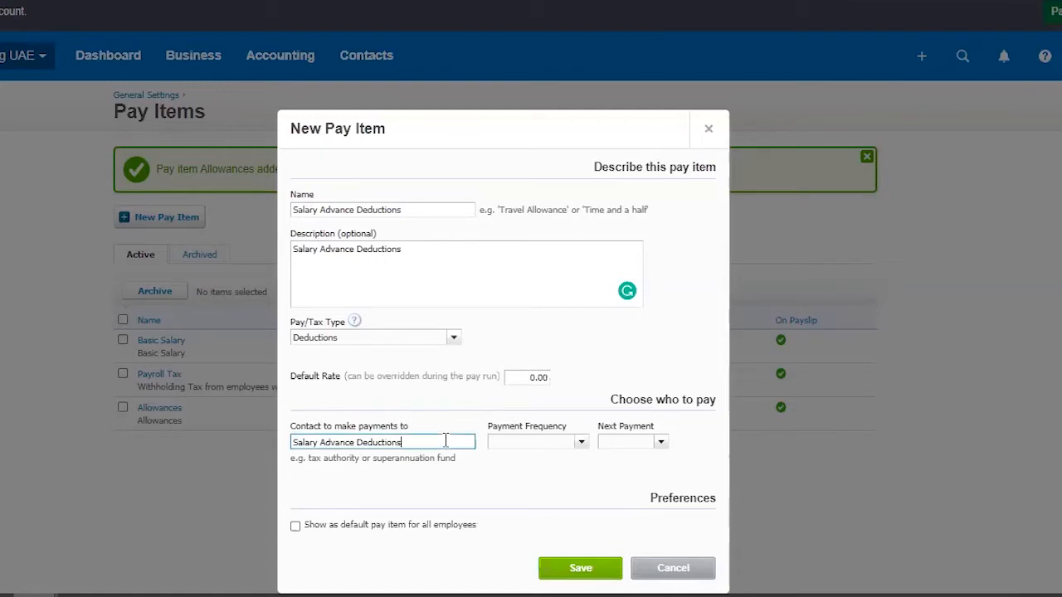
# Step: Set the deduction's payment frequency to Every 2 weeks and its next payment to 15 Jun 2020, and save the pay item
pyautogui.click(581, 444)
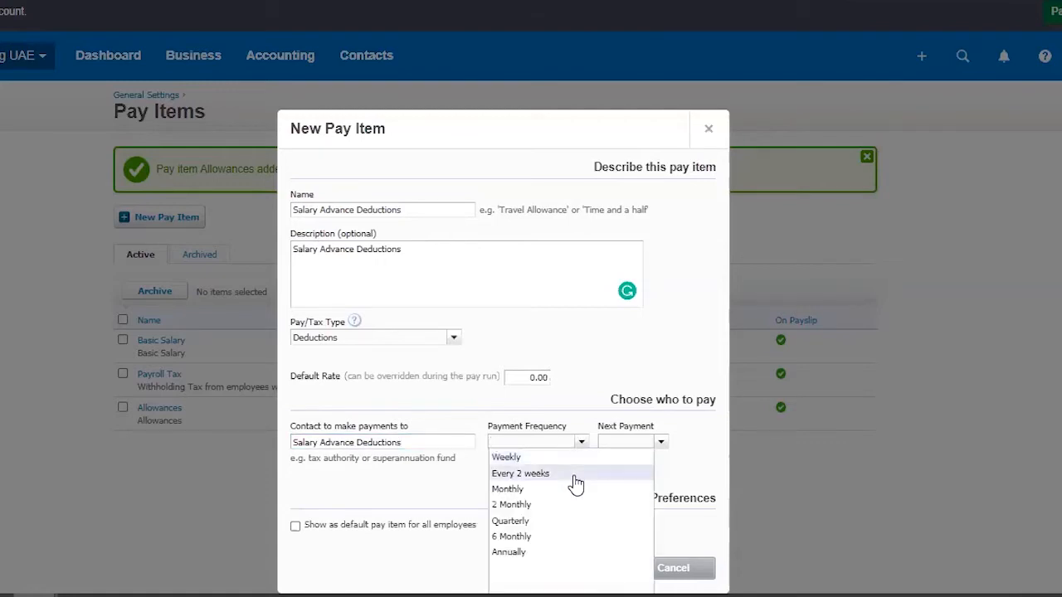
pyautogui.click(576, 475)
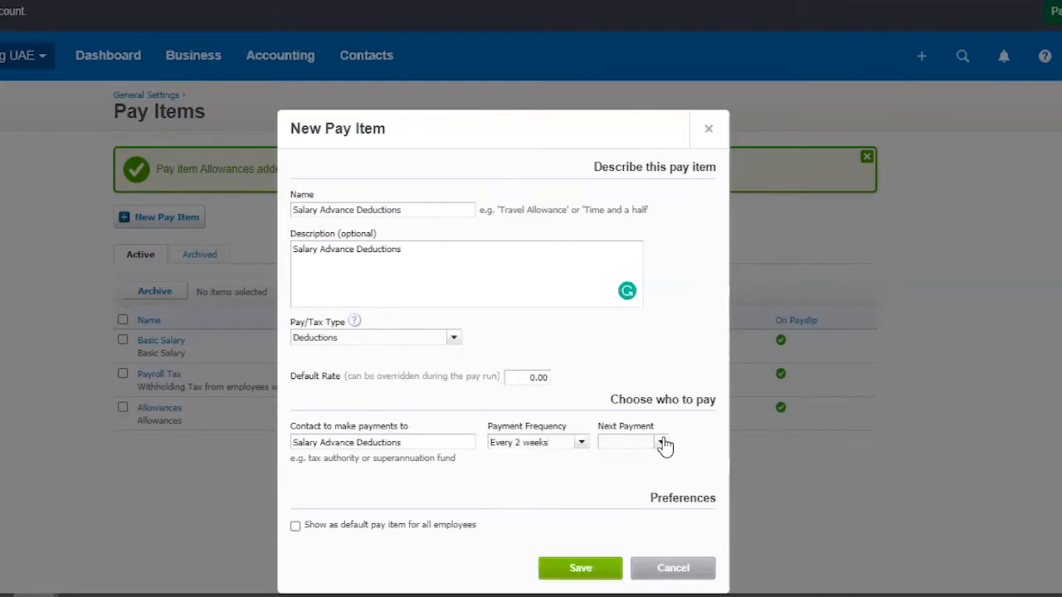
pyautogui.click(661, 444)
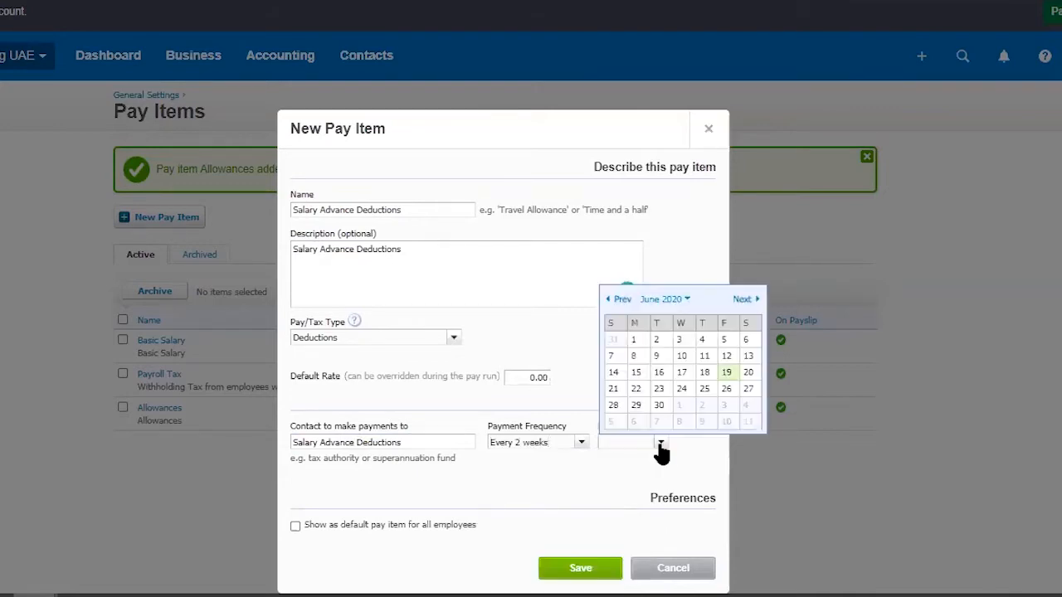
pyautogui.click(636, 373)
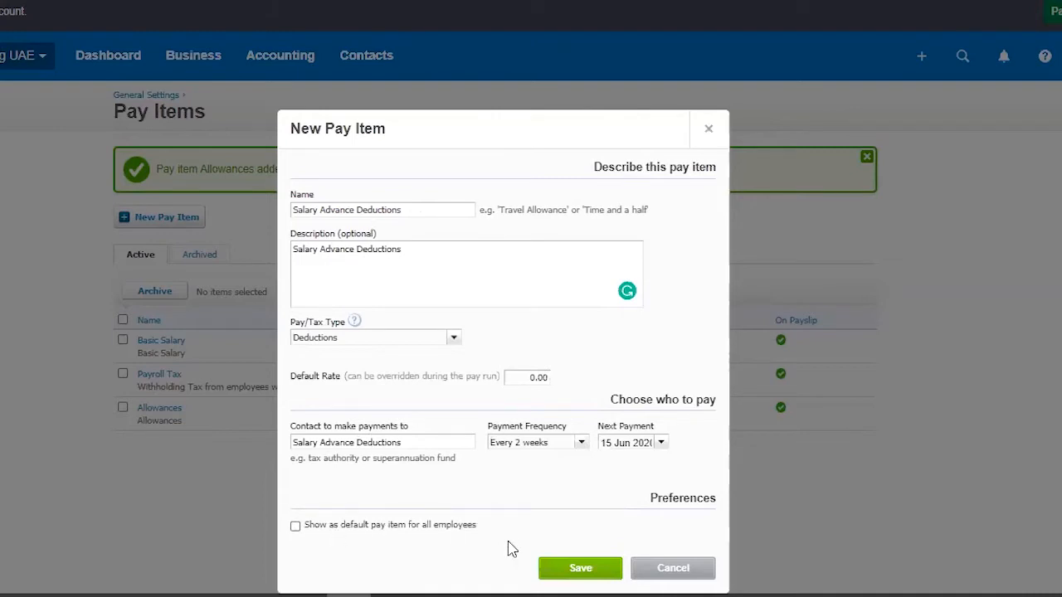
pyautogui.click(600, 568)
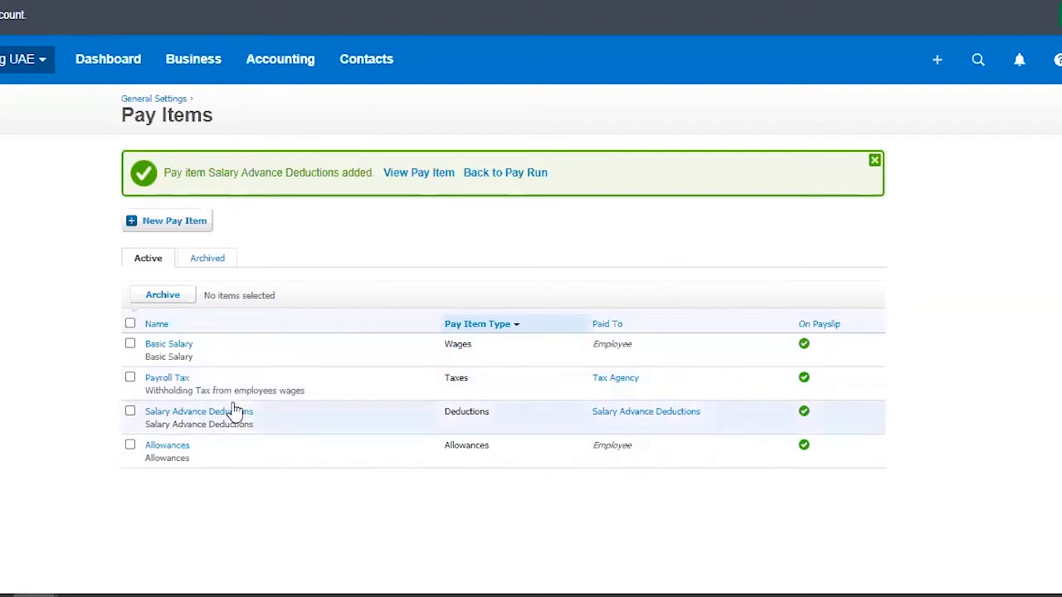
# Step: Go to the business pay runs and start a new pay run
pyautogui.click(204, 69)
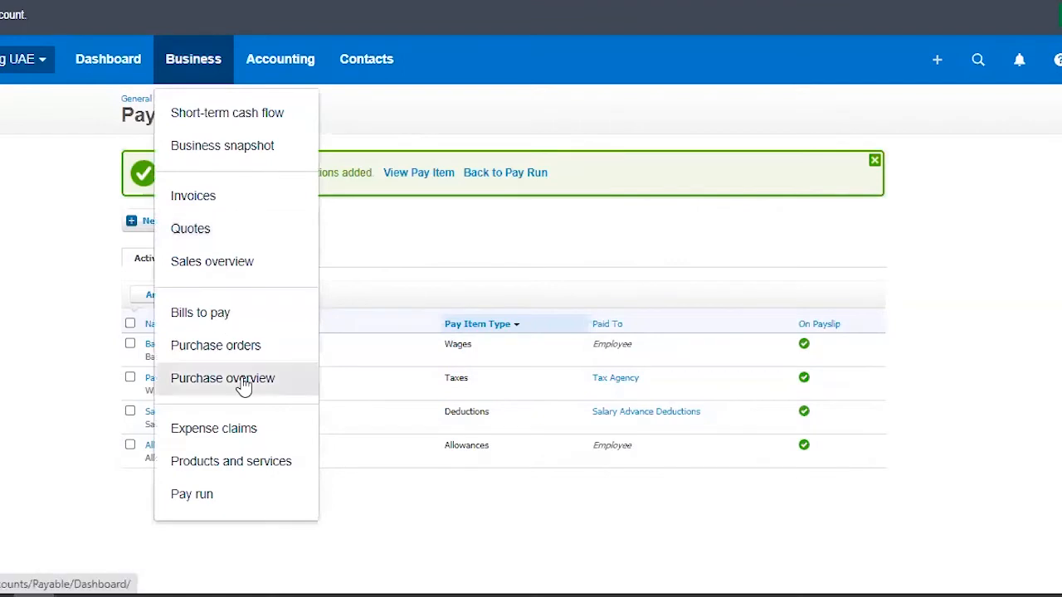
pyautogui.click(236, 502)
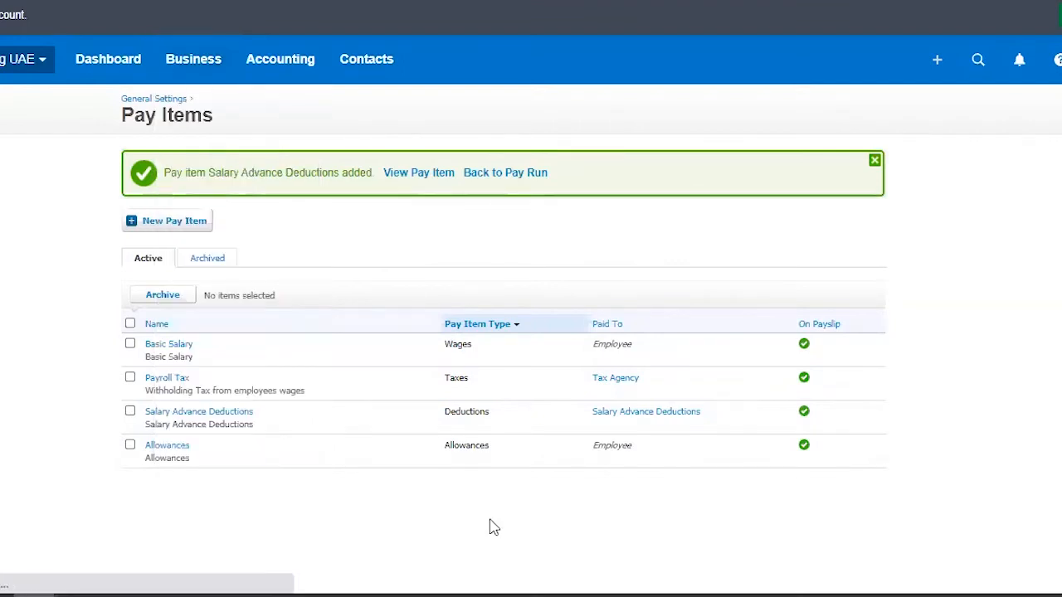
pyautogui.click(169, 160)
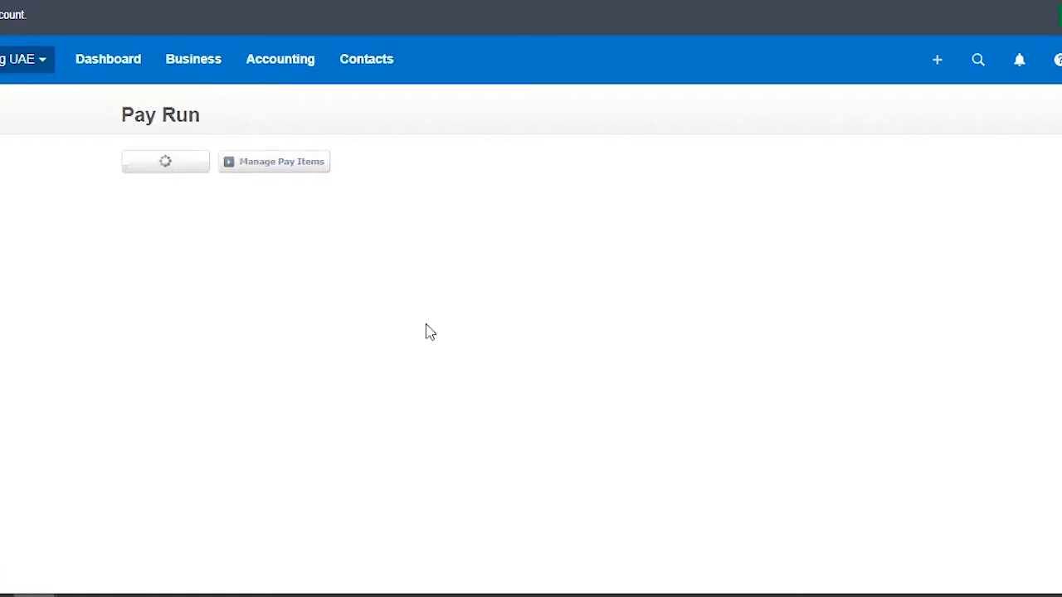
pyautogui.scroll(-1, 594, 458)
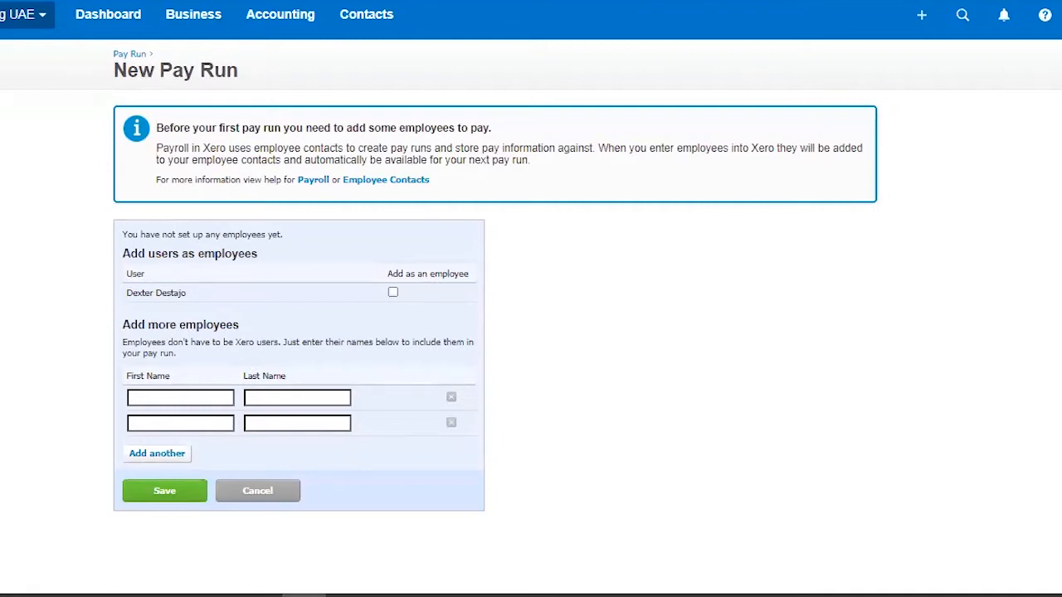
# Step: Paste the first employee's name into both name fields and trim them to the first name and last name only
pyautogui.click(181, 399)
pyautogui.hotkey('ctrl', 'v')
pyautogui.click(291, 400)
pyautogui.hotkey('ctrl', 'v')
pyautogui.moveTo(286, 398); pyautogui.dragTo(212, 398)
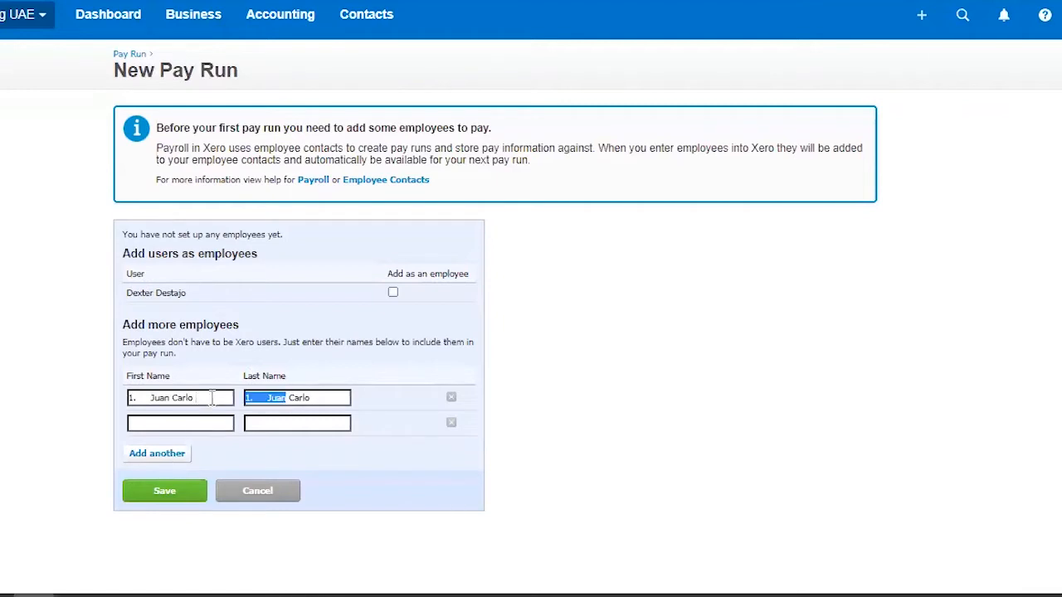
pyautogui.press('BackSpace')
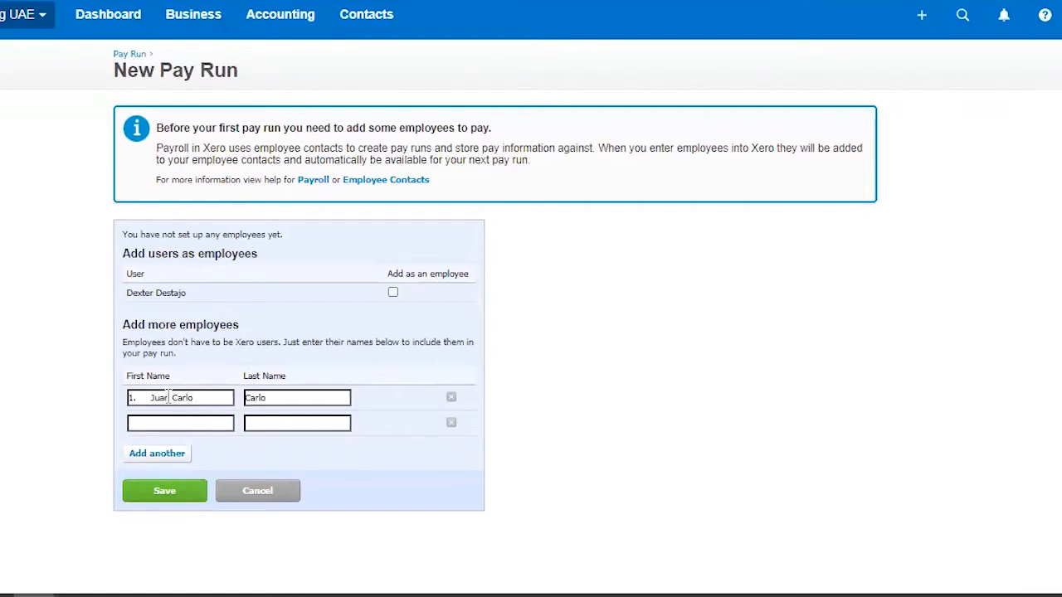
pyautogui.moveTo(169, 397); pyautogui.dragTo(220, 397)
pyautogui.press('BackSpace')
pyautogui.press('BackSpace')
pyautogui.write('n')
pyautogui.moveTo(152, 398); pyautogui.dragTo(116, 404)
pyautogui.press('BackSpace')
# Step: Enter the second employee's first and last name
pyautogui.click(161, 428)
pyautogui.click(271, 423)
# Step: Add two more employee rows and fill in the first and last names of the third and fourth employees
pyautogui.click(181, 454)
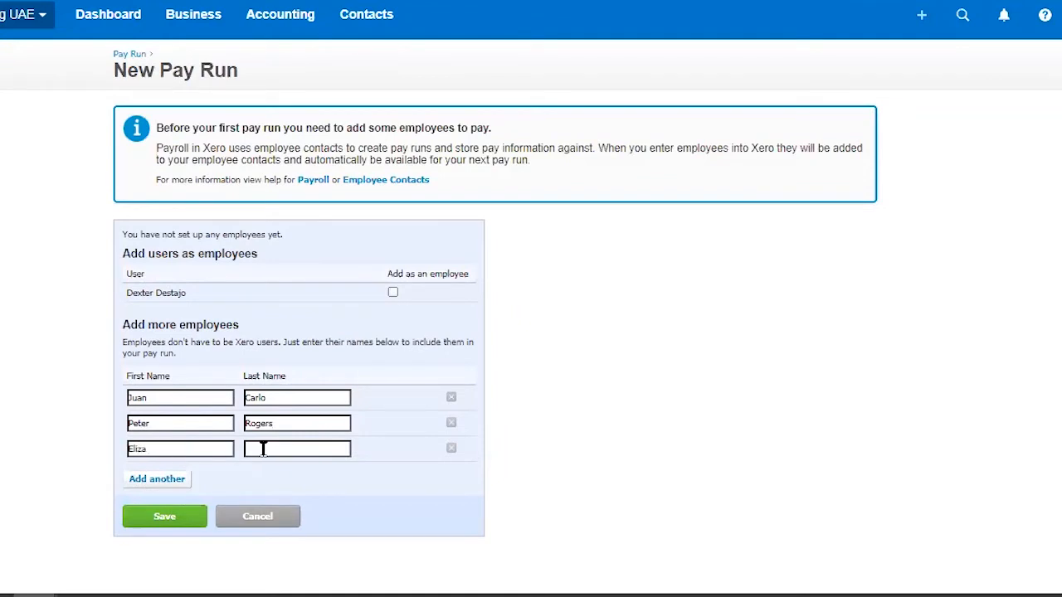
pyautogui.click(134, 481)
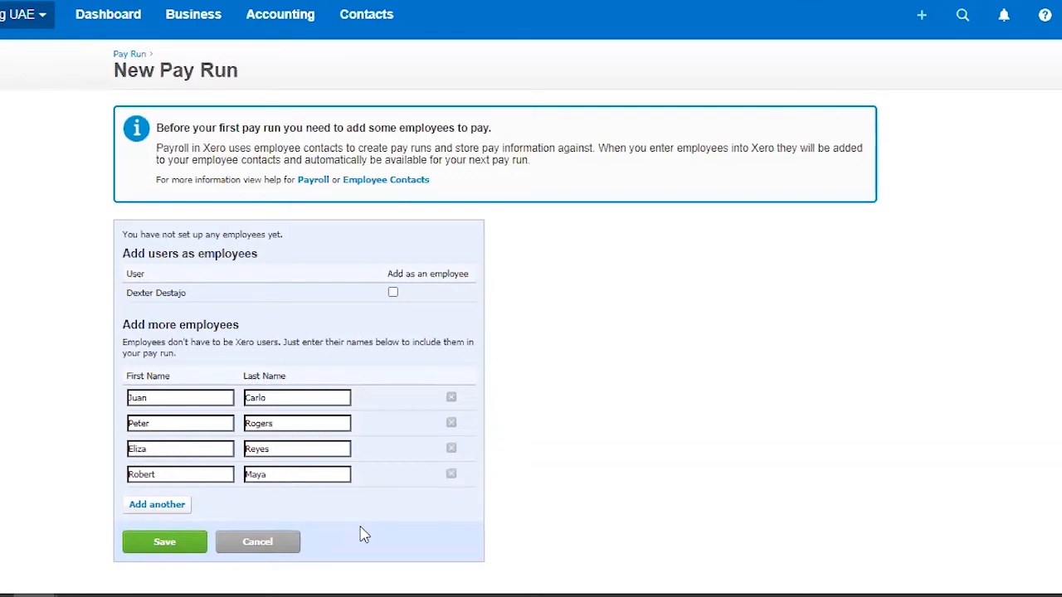
pyautogui.scroll(-1, 343, 474)
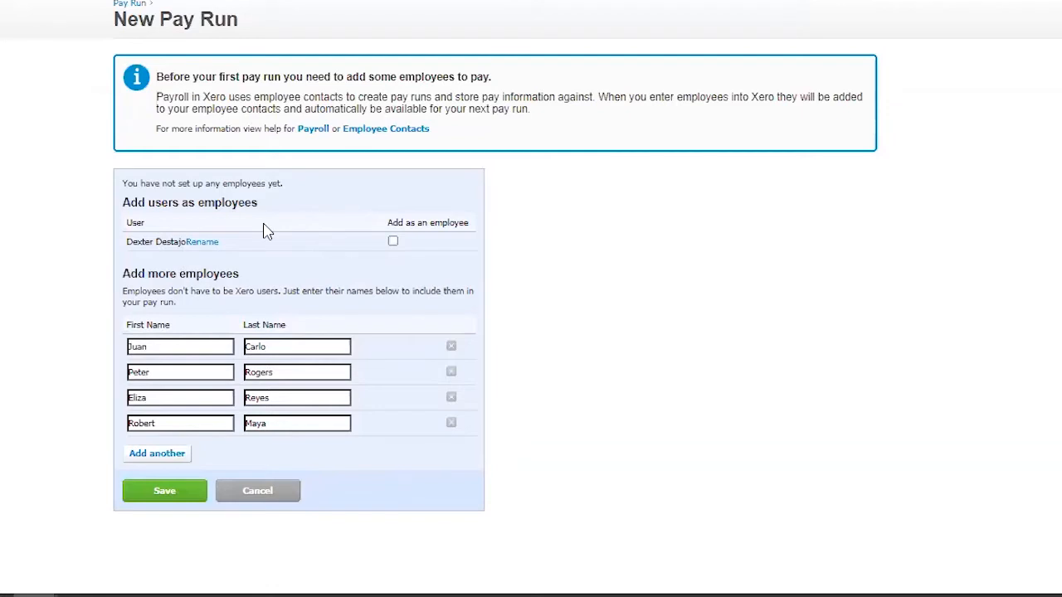
# Step: Save the four new employees without adding the existing user as an employee
pyautogui.click(393, 242)
pyautogui.click(393, 242)
pyautogui.click(184, 494)
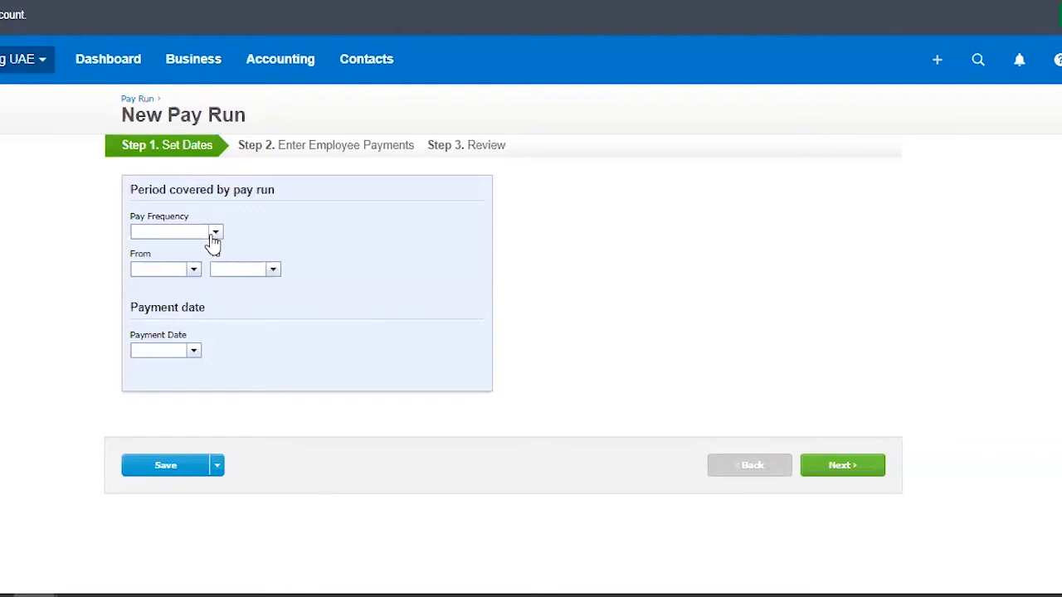
# Step: Choose the every-2-weeks pay frequency, then set the pay run period from 1 Jun 2020 to 15 Jun 2020
pyautogui.click(214, 233)
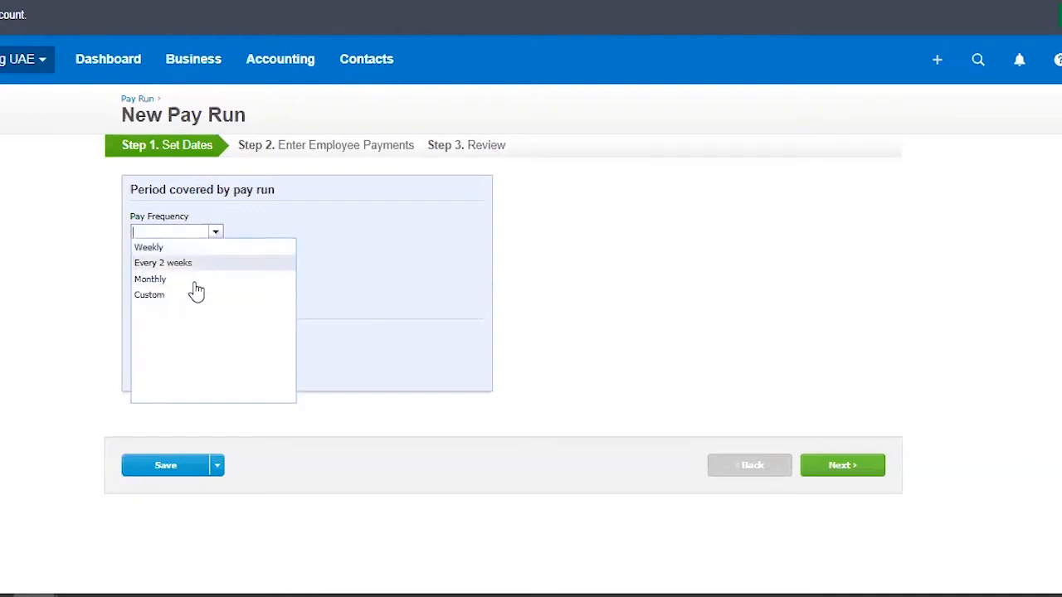
pyautogui.click(200, 264)
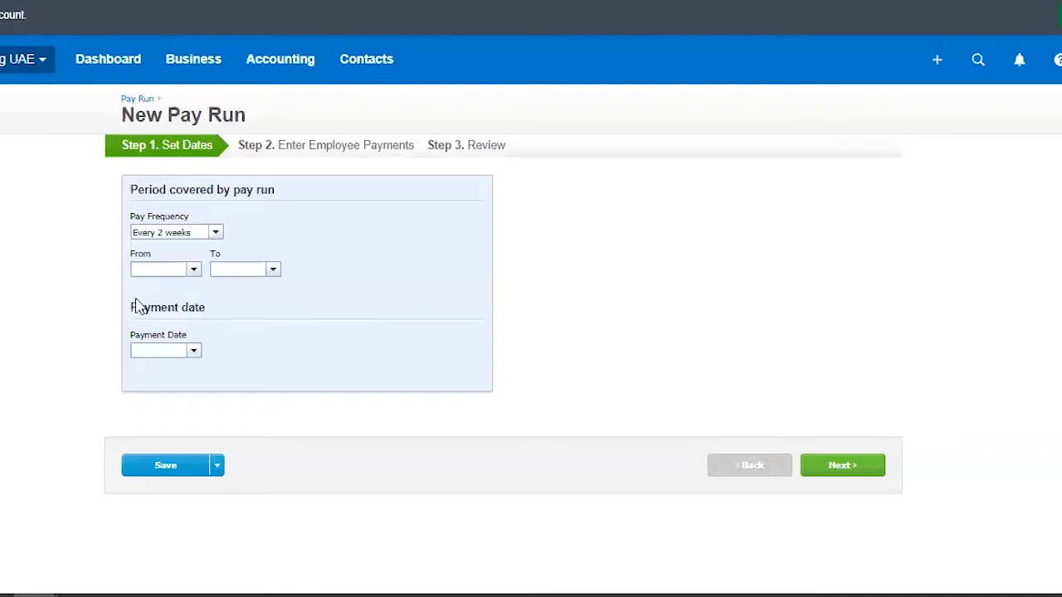
pyautogui.click(193, 269)
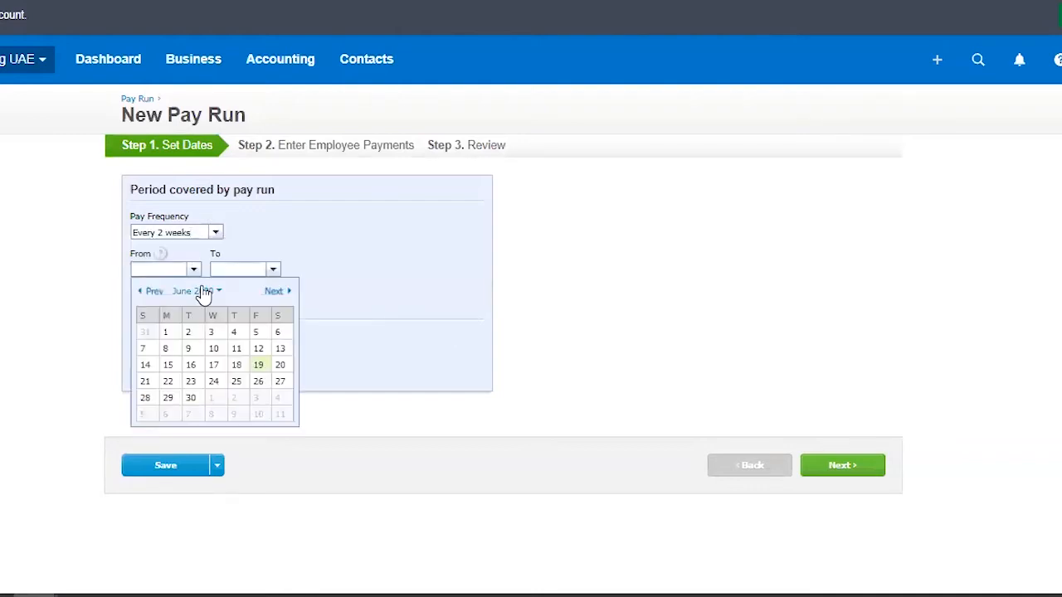
pyautogui.click(166, 333)
pyautogui.click(273, 269)
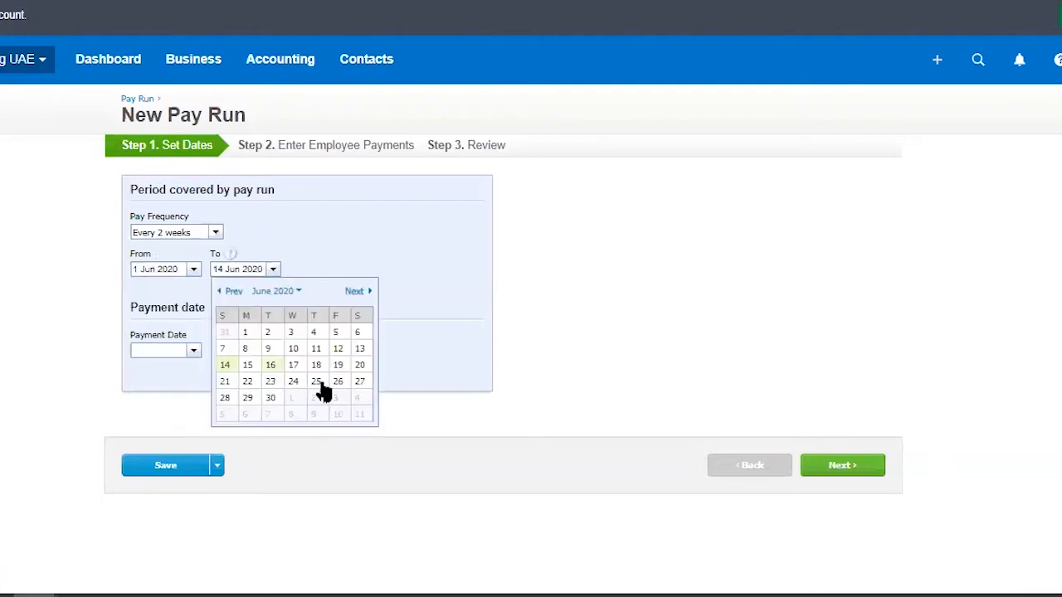
pyautogui.click(247, 365)
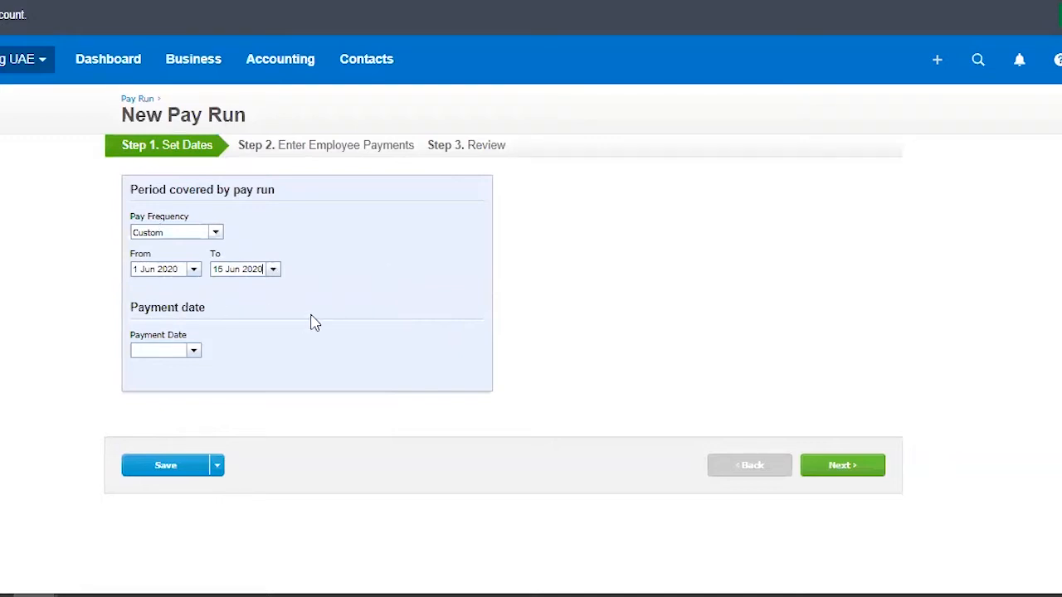
# Step: Set the end of the pay period to 30 Jun 2020 and the payment date to 2 Jul 2020
pyautogui.click(195, 351)
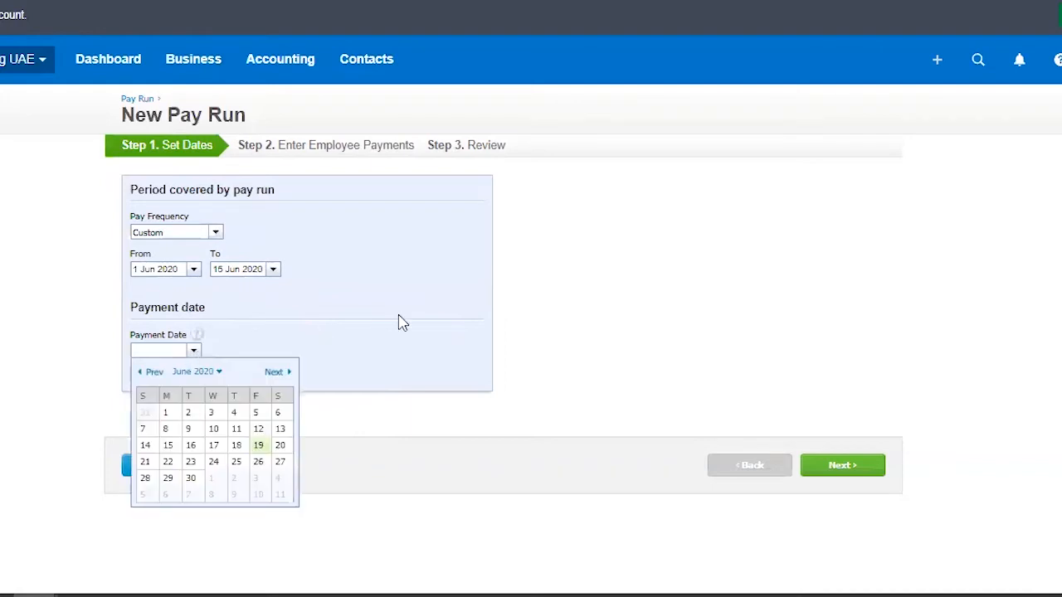
pyautogui.click(173, 347)
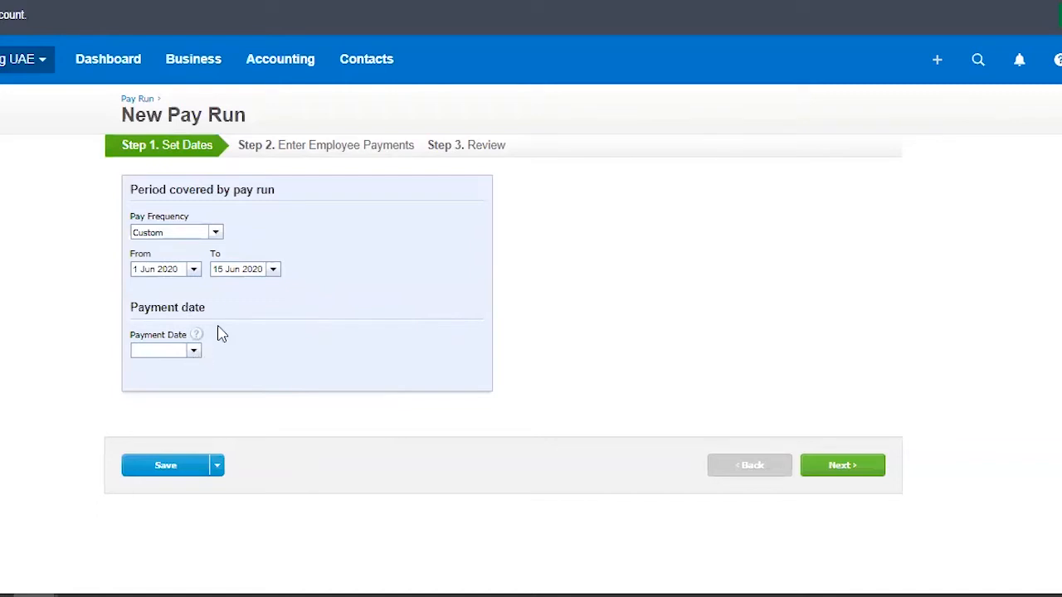
pyautogui.click(271, 269)
pyautogui.click(273, 398)
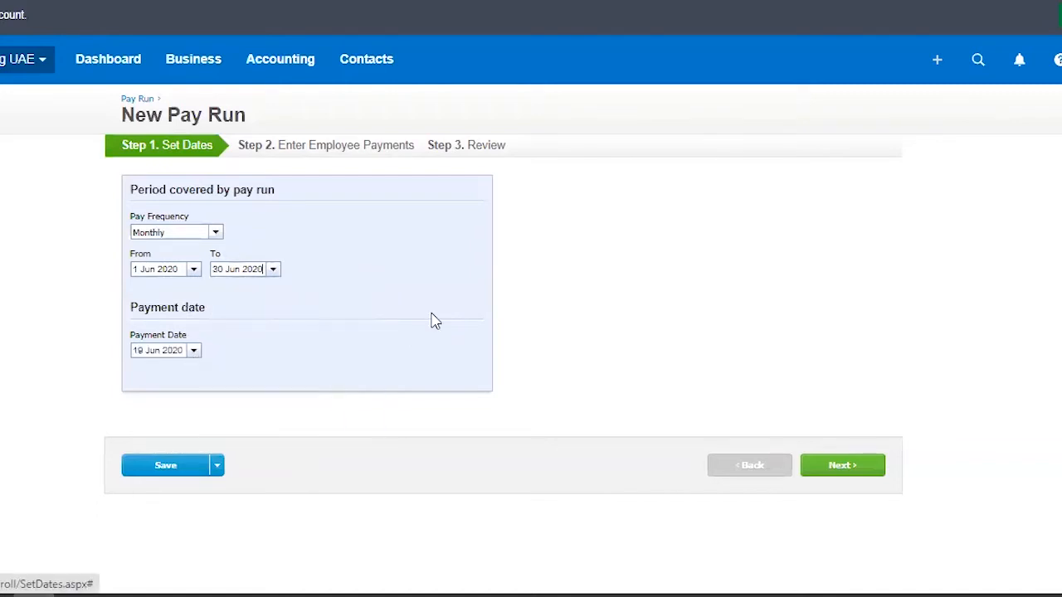
pyautogui.click(194, 353)
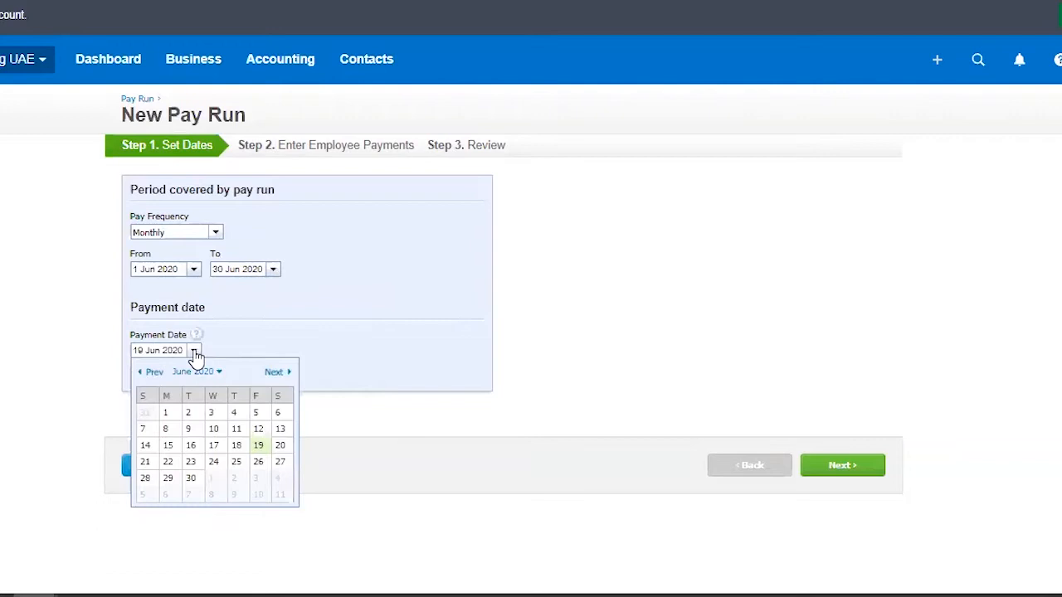
pyautogui.click(285, 375)
pyautogui.click(239, 415)
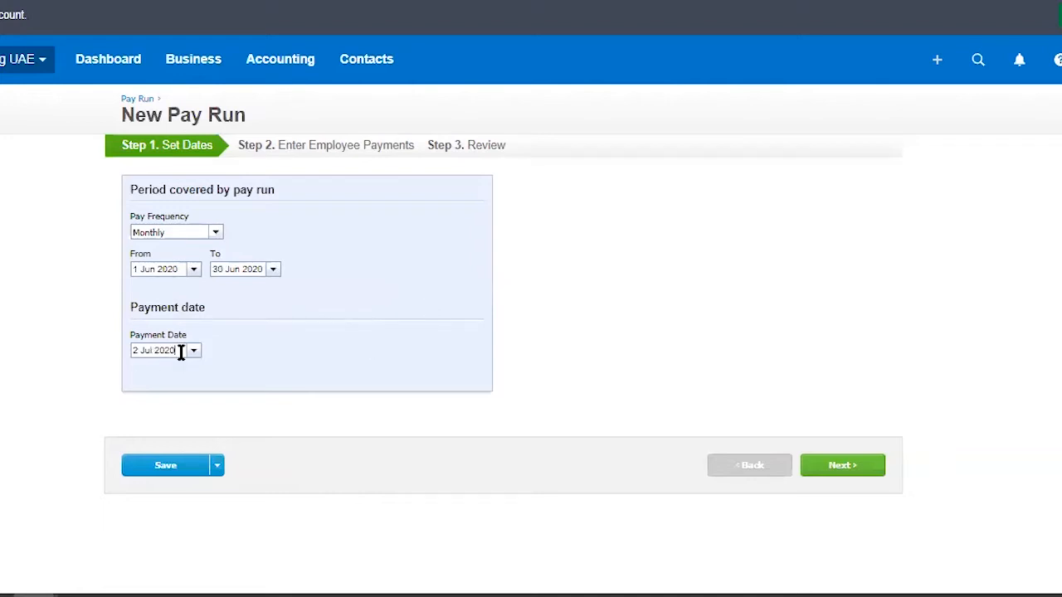
# Step: Change the payment date to 30 Jun 2020
pyautogui.moveTo(180, 351); pyautogui.dragTo(106, 357)
pyautogui.click(196, 356)
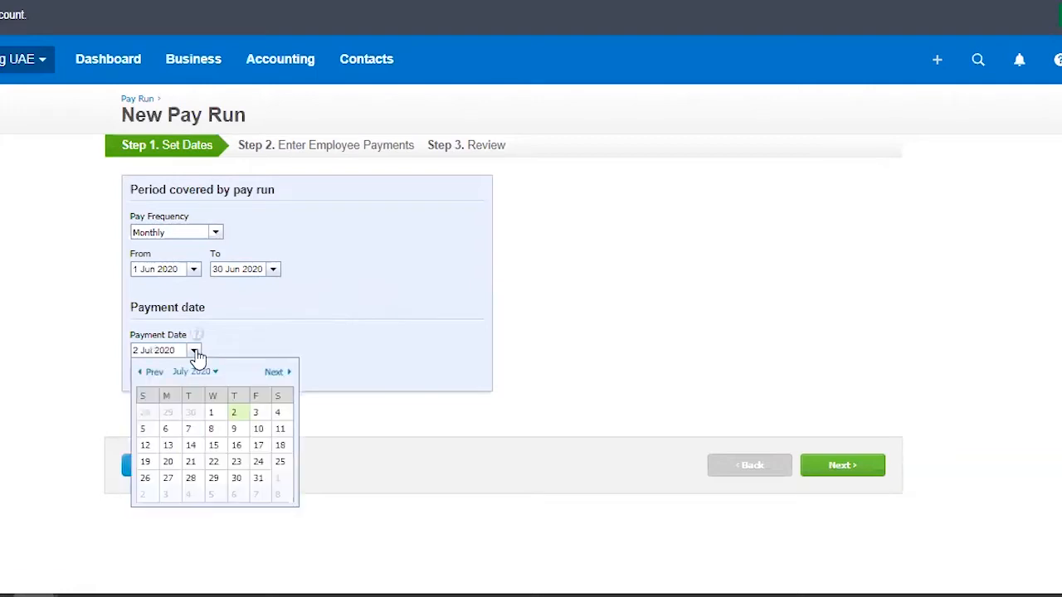
pyautogui.click(191, 413)
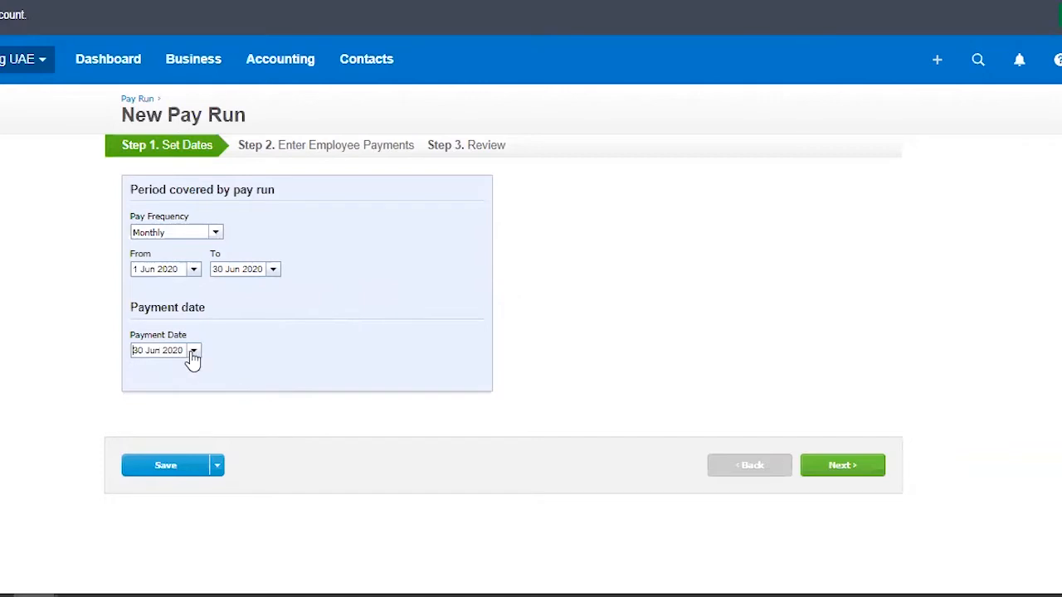
# Step: Set the period's end date and the payment date both to 15 Jun 2020 and continue to the employee payments
pyautogui.click(273, 270)
pyautogui.click(248, 367)
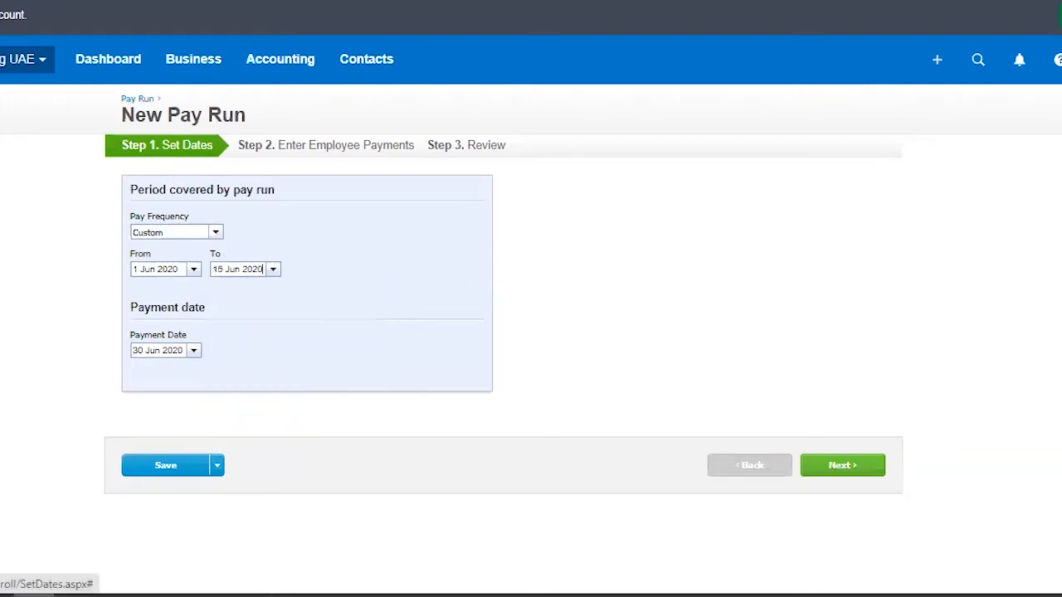
pyautogui.click(194, 352)
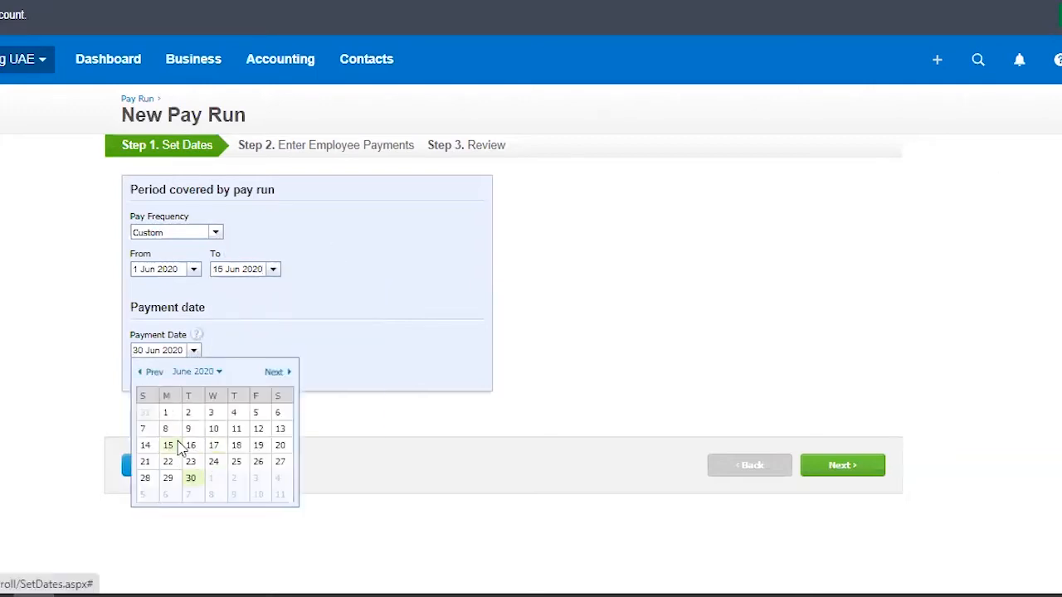
pyautogui.click(169, 446)
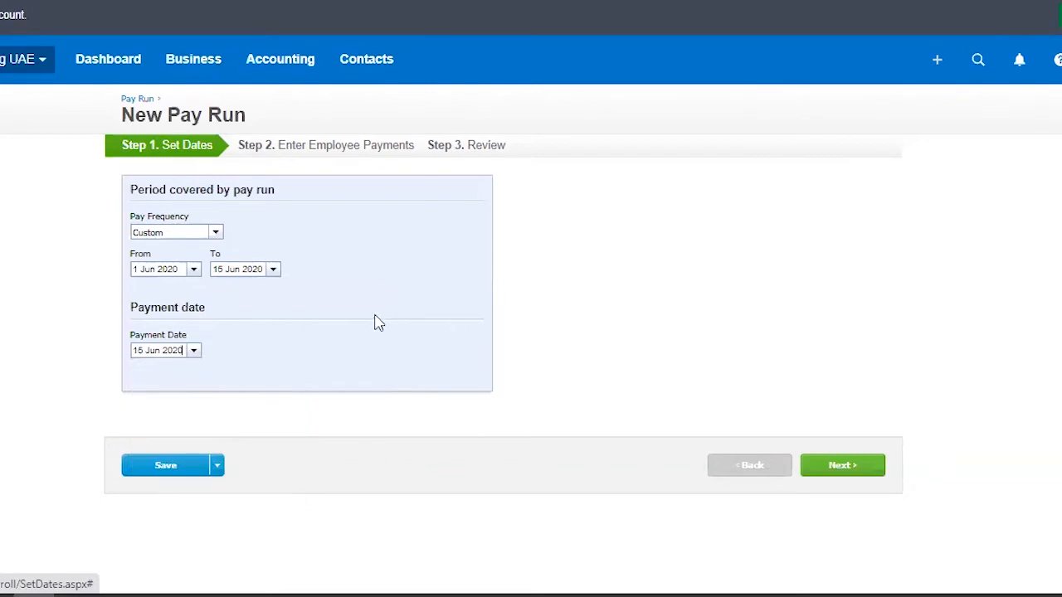
pyautogui.click(842, 466)
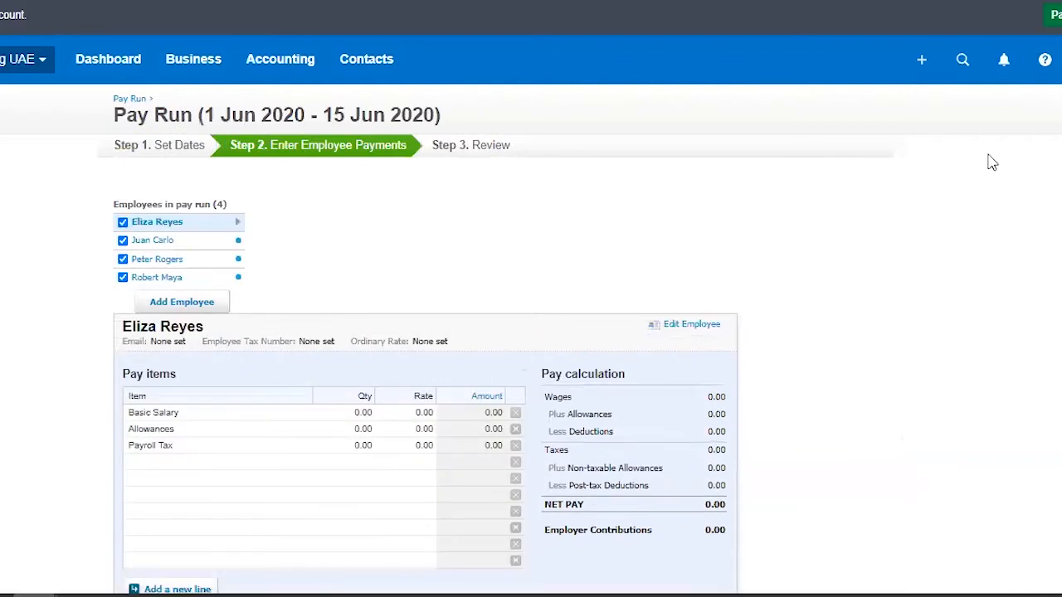
# Step: Set the browser's page zoom to 100%
pyautogui.click(1061, 0)
pyautogui.click(1051, 148)
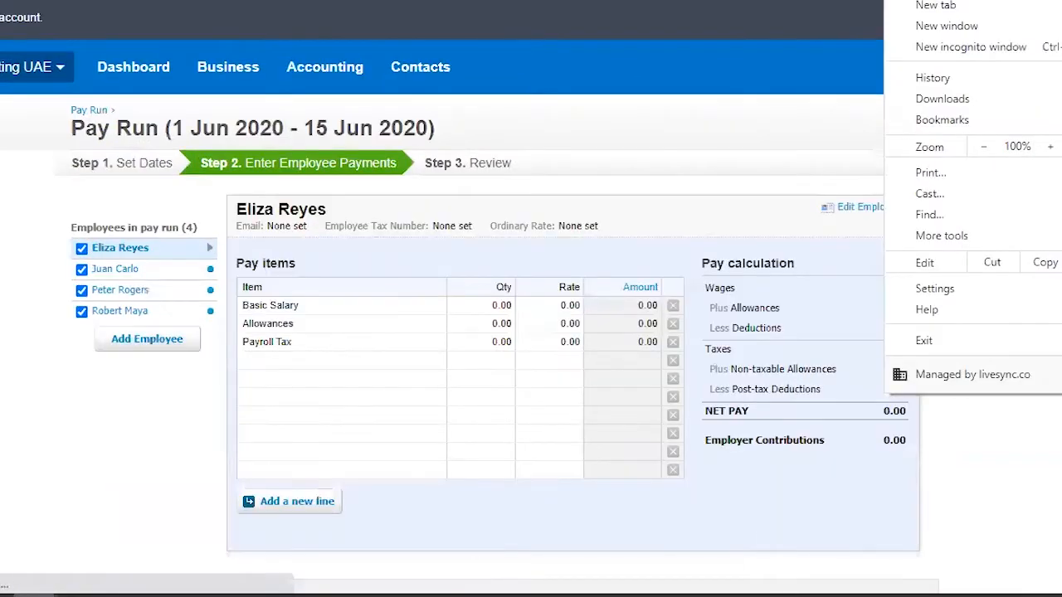
pyautogui.click(414, 443)
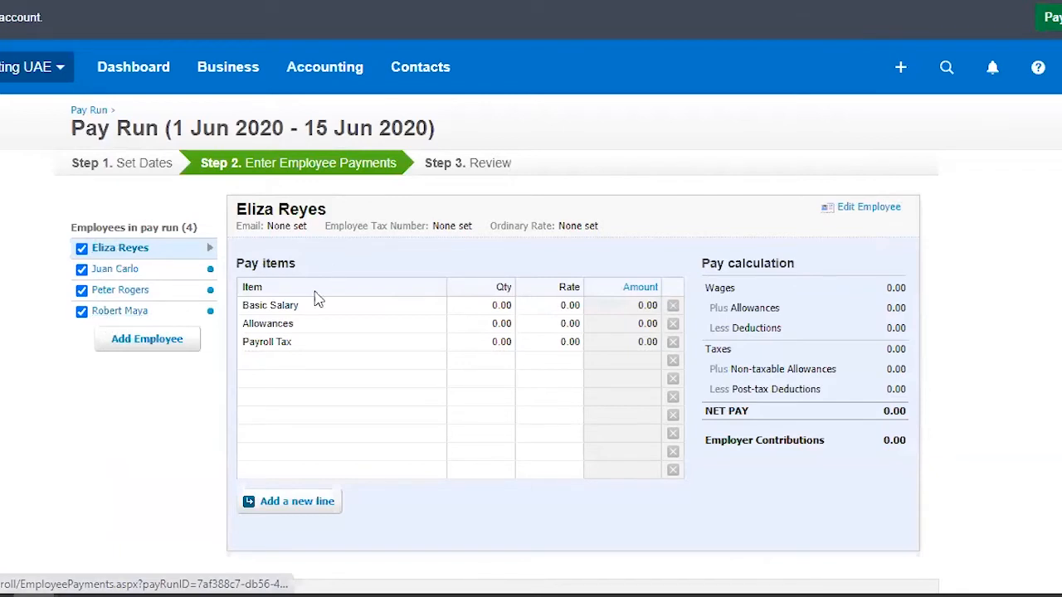
# Step: Set the first listed employee's Basic Salary to quantity 0.6 at a rate of 8,000
pyautogui.click(506, 312)
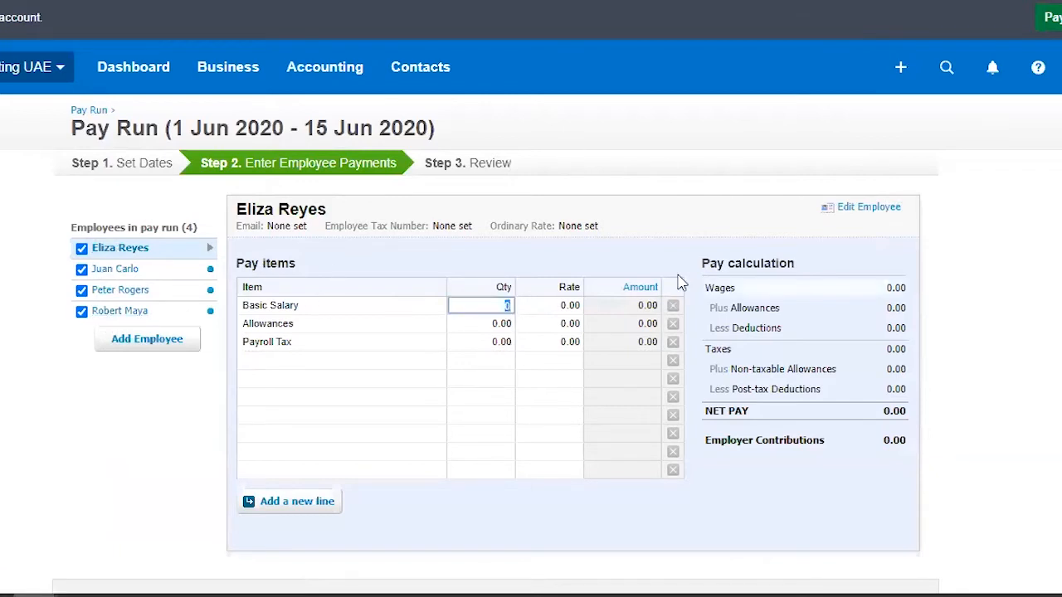
pyautogui.write('.6')
pyautogui.press('Tab')
pyautogui.write('8000')
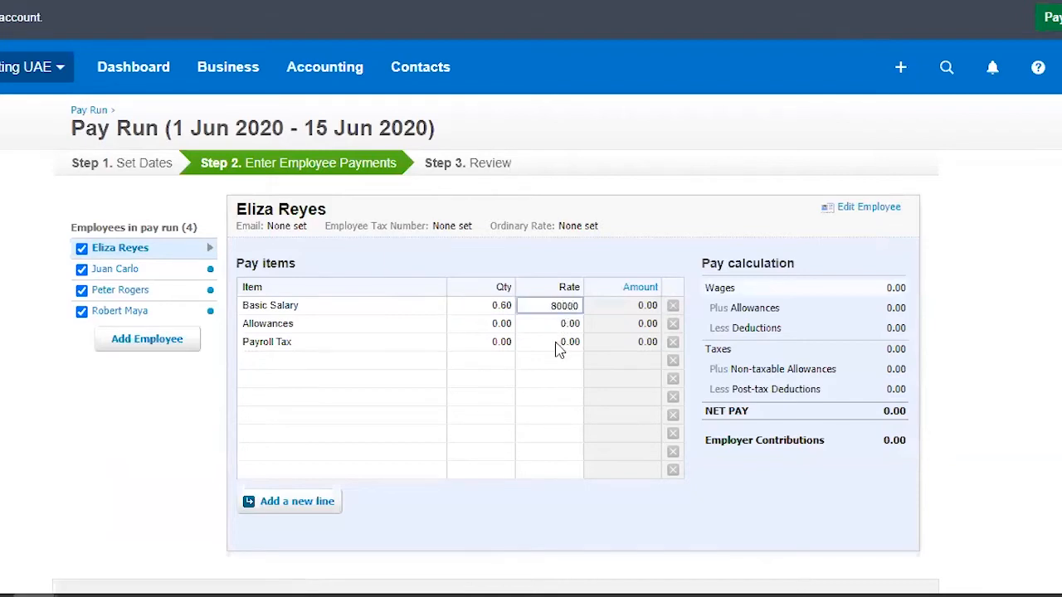
# Step: Set the first listed employee's Allowances to quantity 0.4 at a rate of 8,000
pyautogui.click(501, 327)
pyautogui.write('.4')
pyautogui.press('Tab')
pyautogui.click(555, 326)
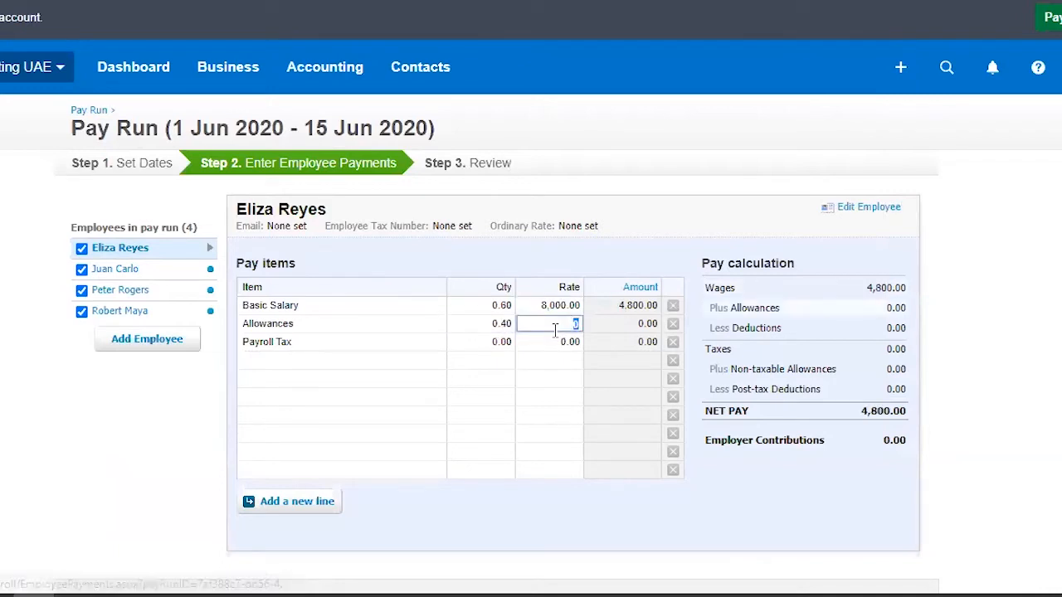
pyautogui.write('8,000')
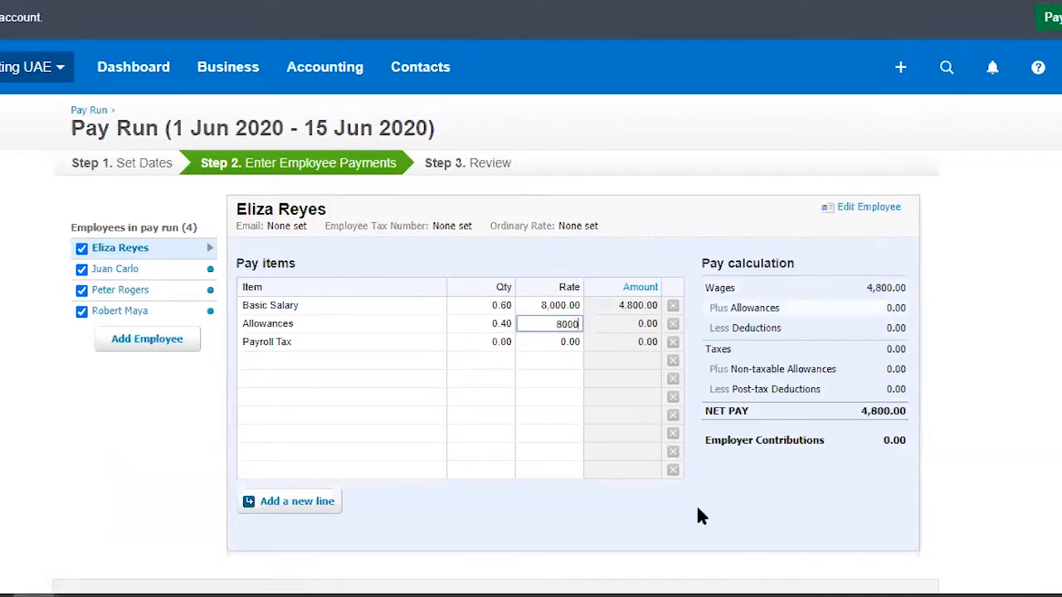
pyautogui.press('Return')
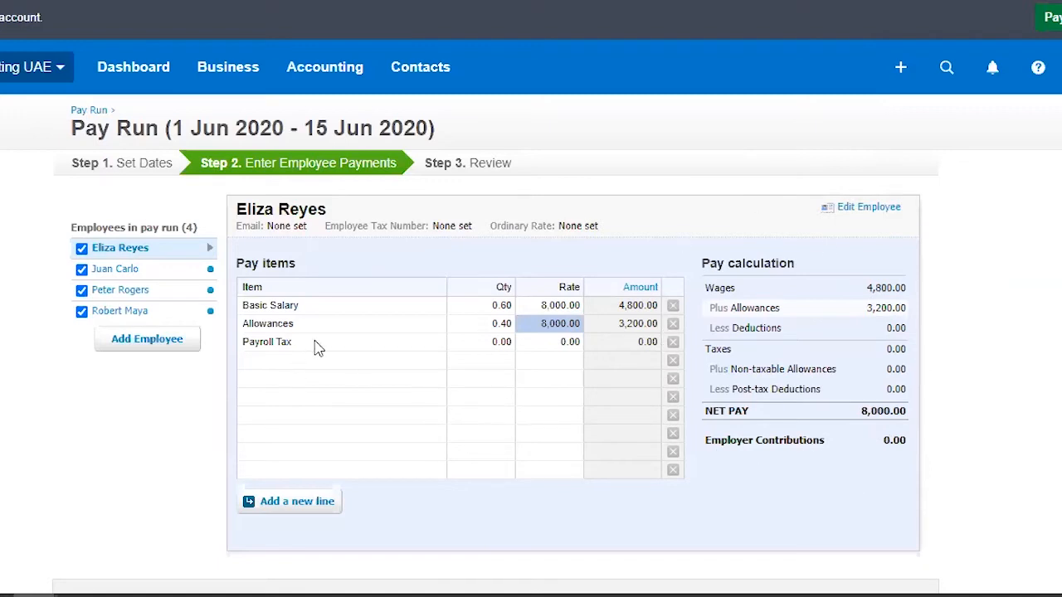
# Step: Remove the Payroll Tax line from the first listed employee and view the pay items available for the empty line
pyautogui.click(673, 343)
pyautogui.click(406, 342)
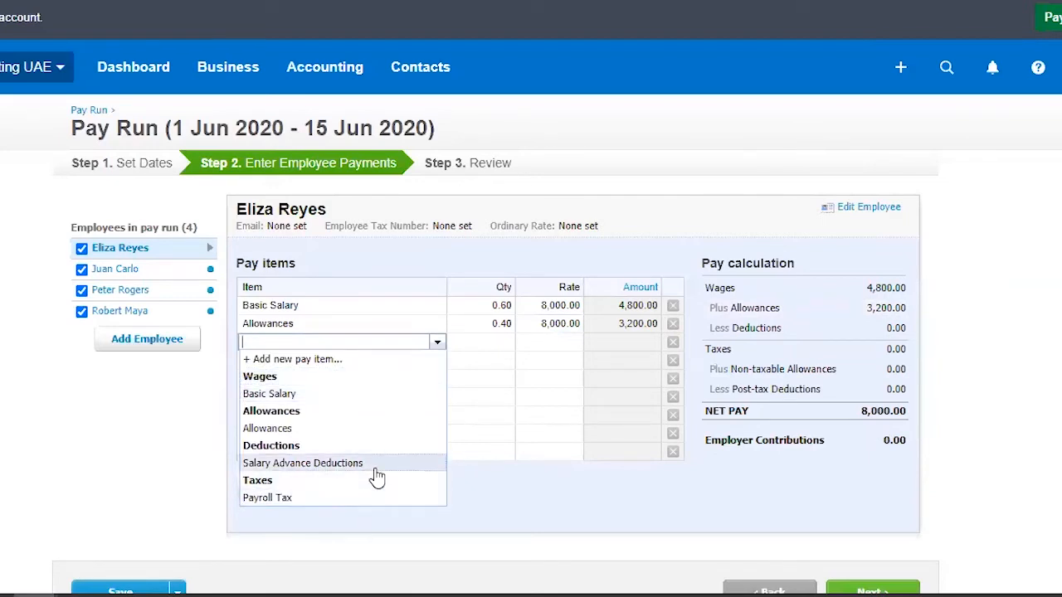
pyautogui.click(571, 510)
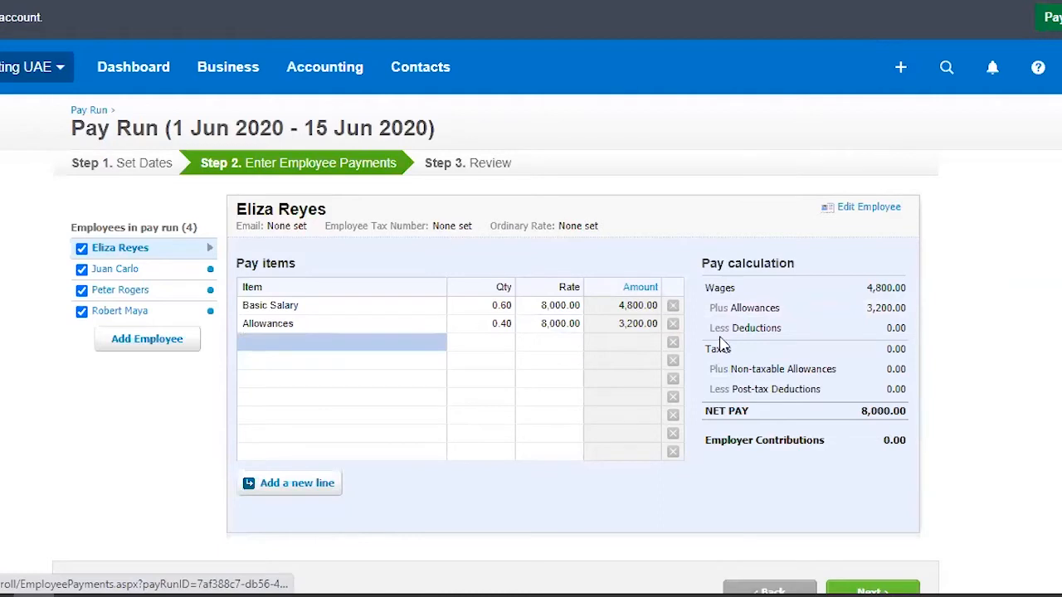
# Step: Open the second listed employee's payments and set the quantities to 0.6 for Basic Salary and 0.4 for Allowances
pyautogui.click(121, 279)
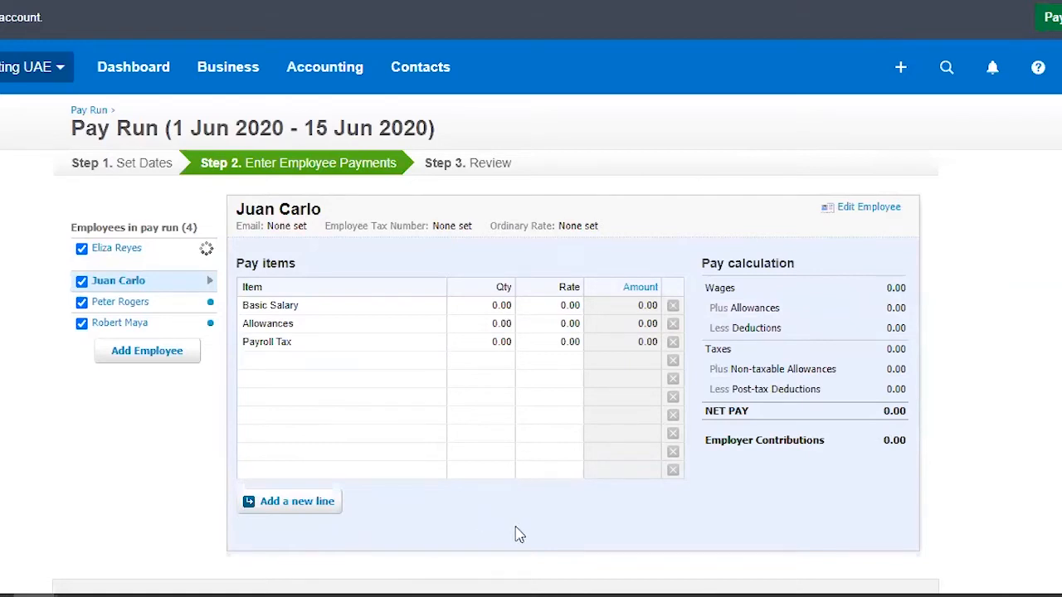
pyautogui.click(117, 272)
pyautogui.click(498, 305)
pyautogui.click(500, 326)
pyautogui.write('.4')
# Step: Set the second listed employee's Basic Salary and Allowances rates to 5,000 and remove the Payroll Tax line
pyautogui.click(549, 306)
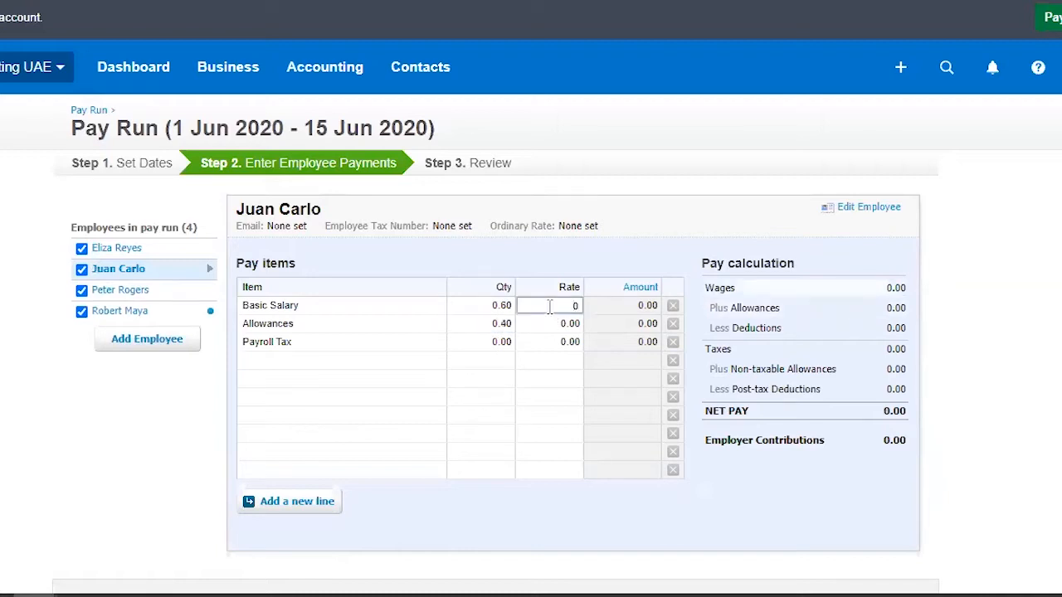
pyautogui.write('5000')
pyautogui.click(572, 325)
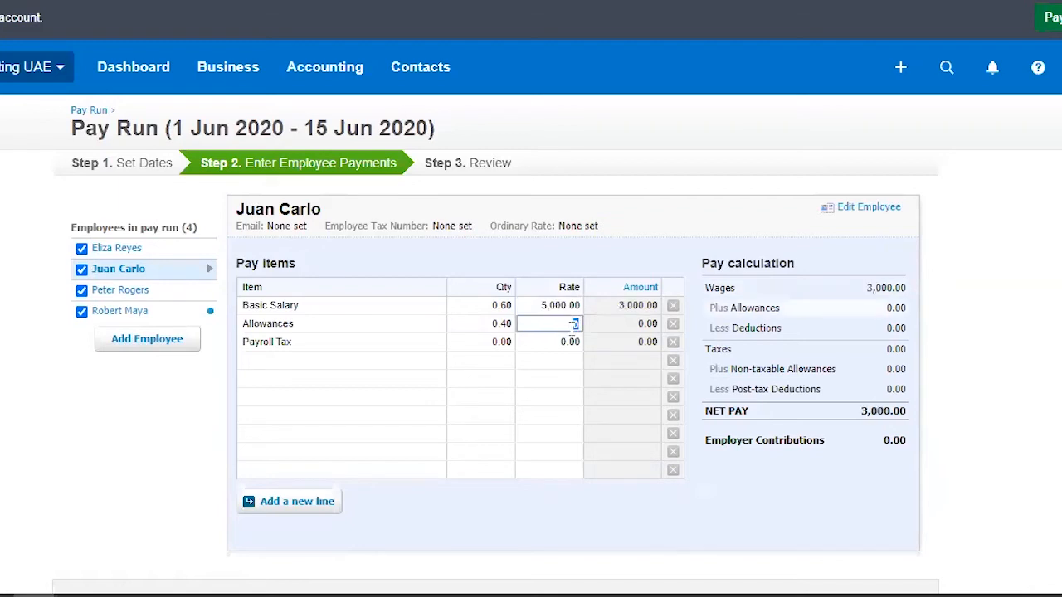
pyautogui.write('5,000')
pyautogui.click(624, 499)
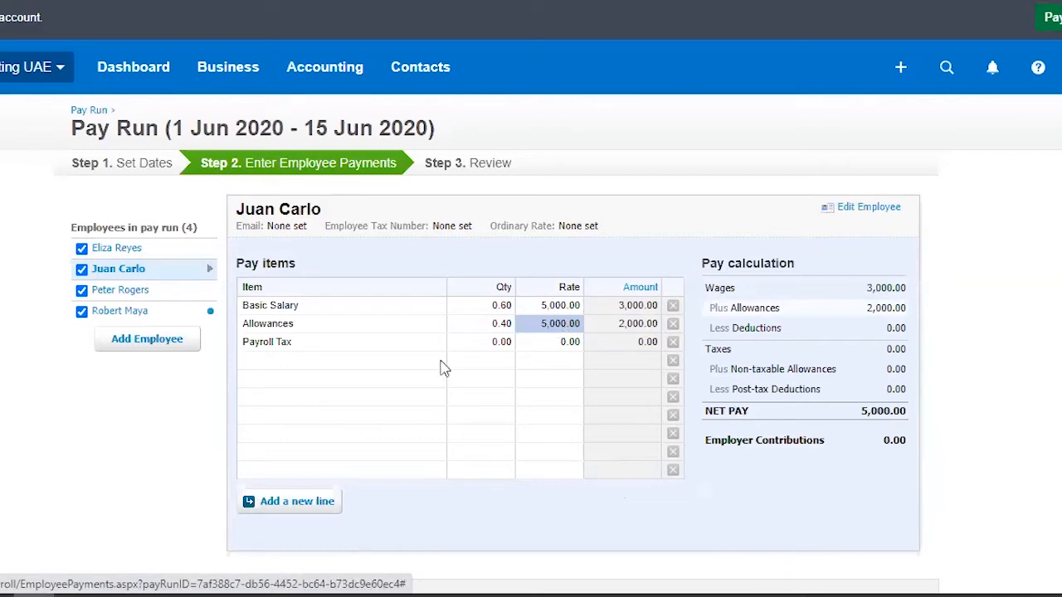
pyautogui.click(673, 343)
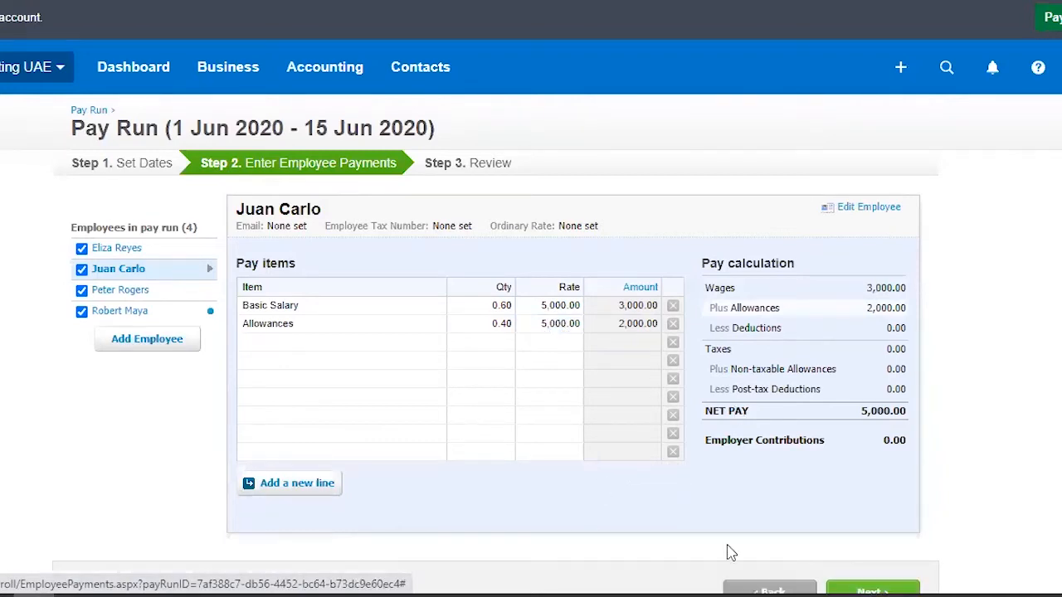
# Step: Open the third listed employee's payments and set the quantities to 0.6 for Basic Salary and 0.4 for Allowances
pyautogui.click(122, 291)
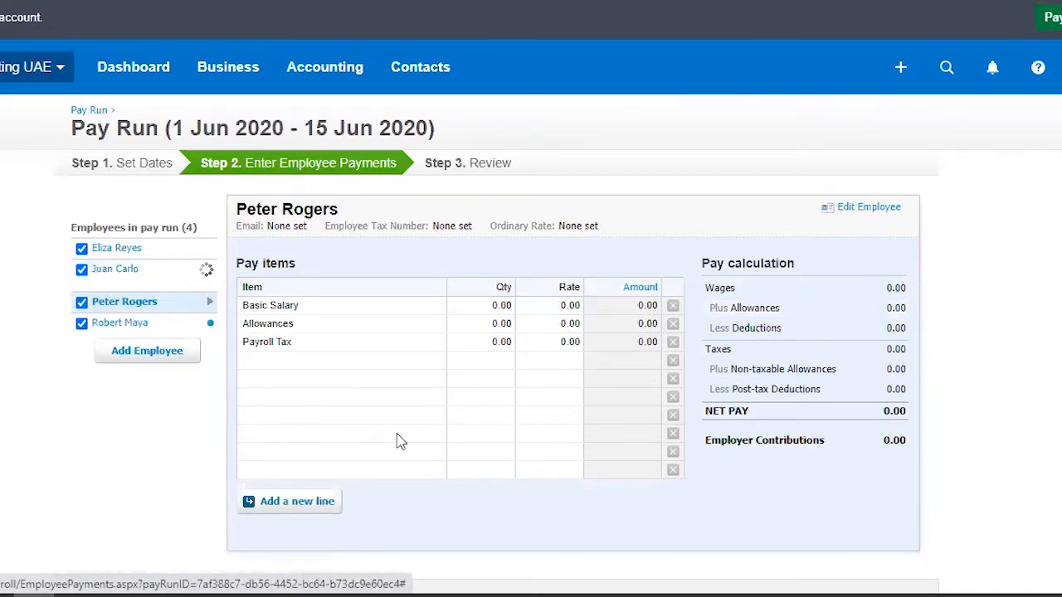
pyautogui.click(487, 305)
pyautogui.write('86')
pyautogui.click(486, 325)
pyautogui.write('4')
# Step: Set the third listed employee's Basic Salary and Allowances rates to 10,000
pyautogui.click(545, 305)
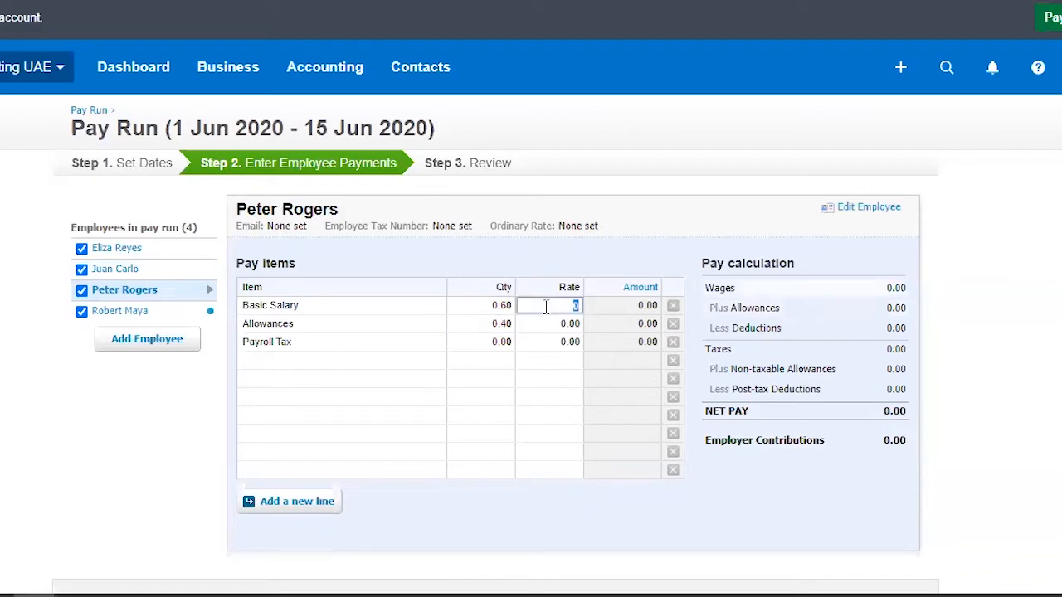
pyautogui.write('10,000')
pyautogui.click(572, 328)
pyautogui.write('10,000')
pyautogui.press('Return')
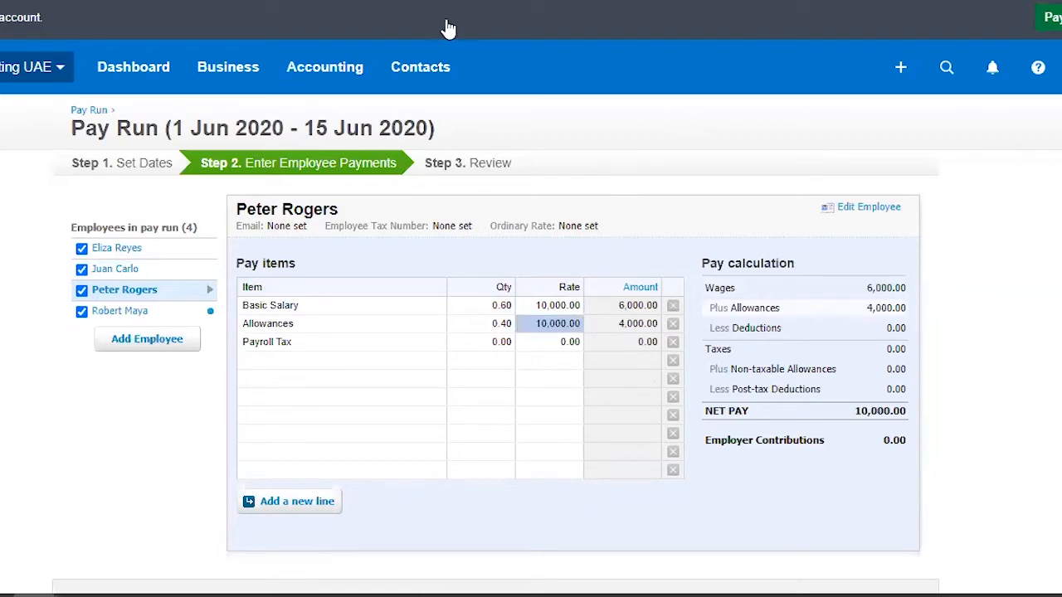
# Step: Look up the third listed employee's Staff Advance bill in a duplicate tab, view its payment details and return to the pay run
pyautogui.rightClick(492, 2)
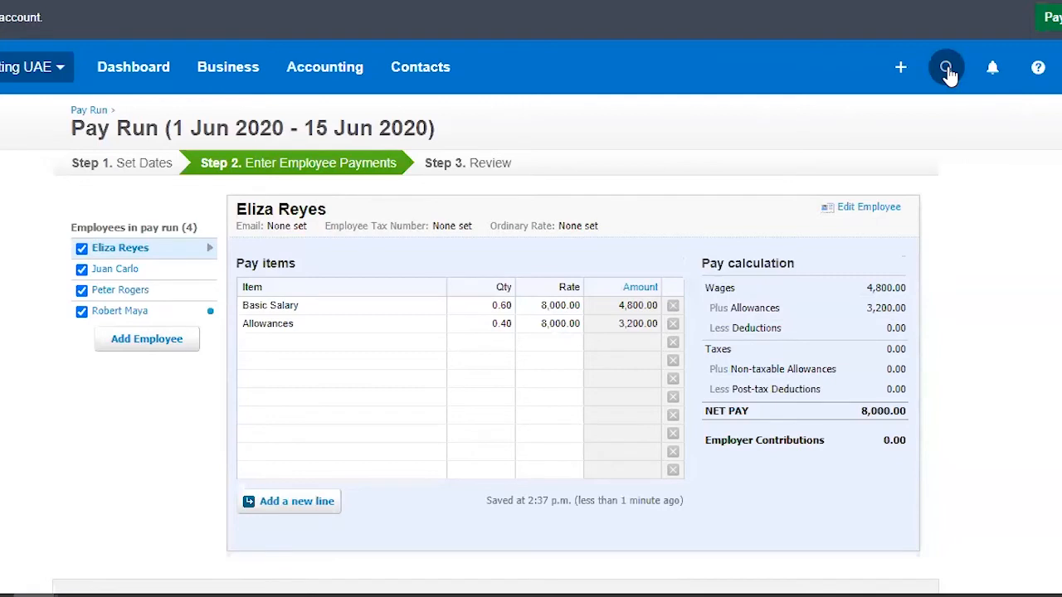
pyautogui.click(948, 72)
pyautogui.write('peter')
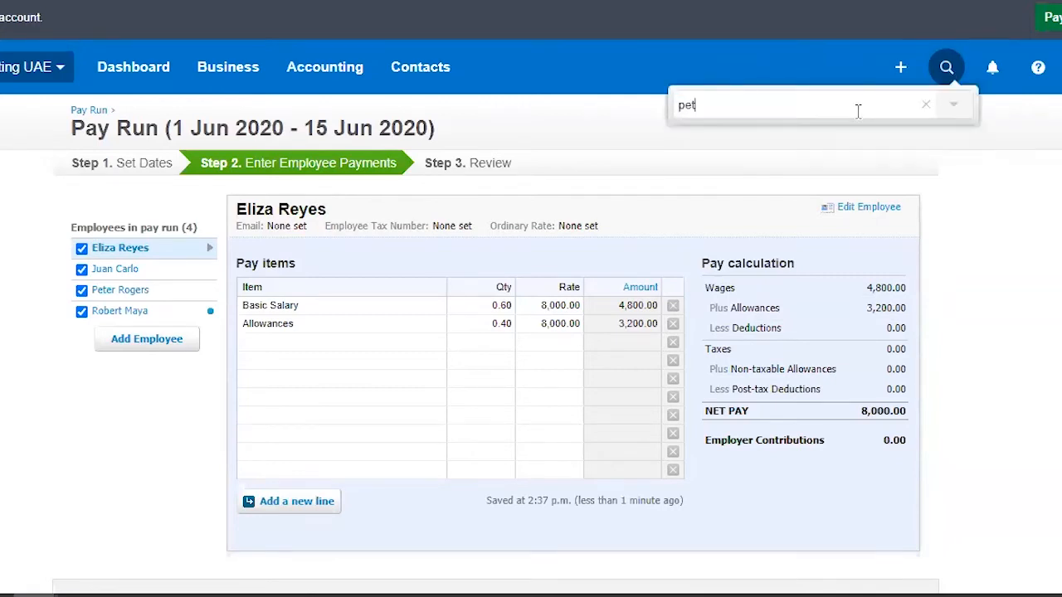
pyautogui.click(765, 282)
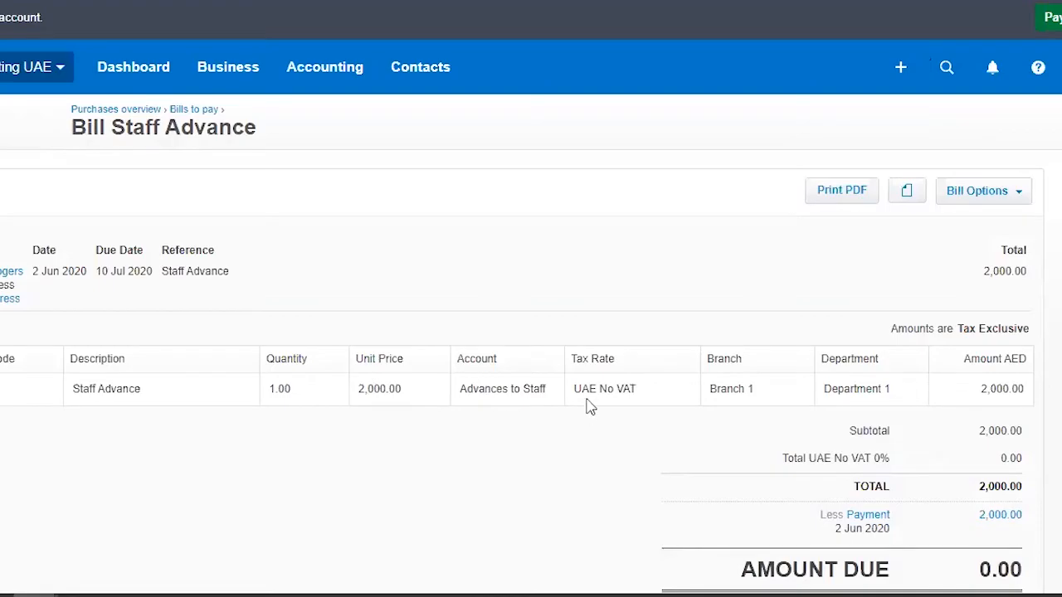
pyautogui.scroll(-3, 588, 406)
pyautogui.click(1000, 243)
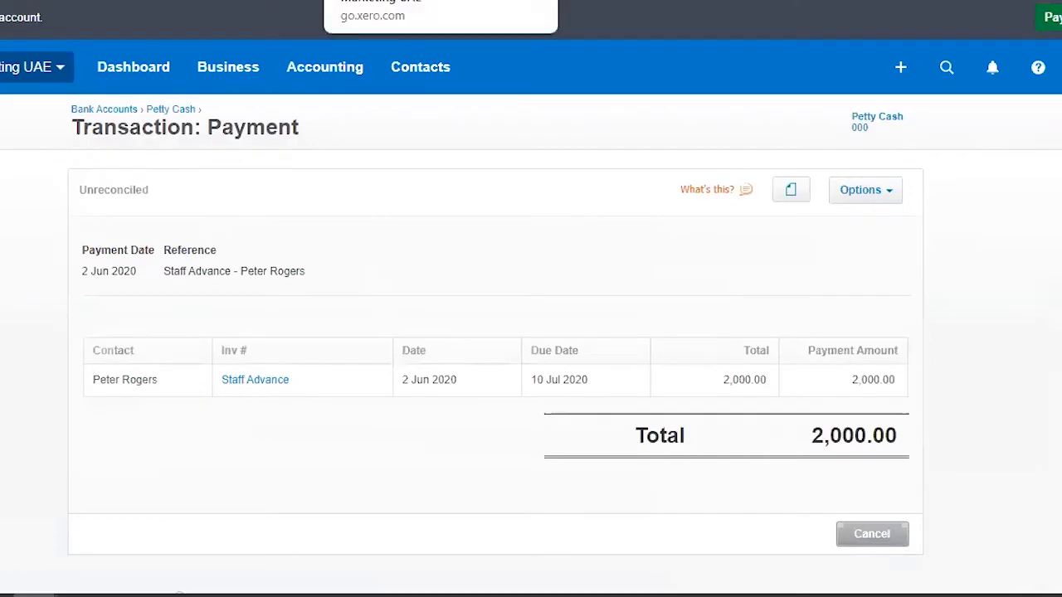
pyautogui.click(491, 1)
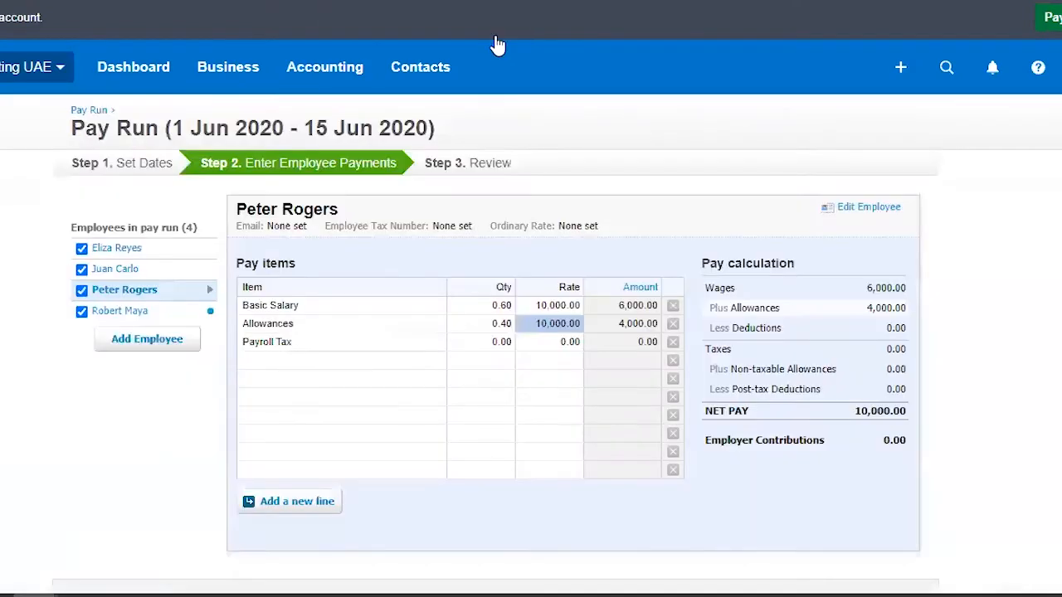
# Step: Replace the third listed employee's Payroll Tax line with Salary Advance Deductions at quantity 1 and rate 2,000
pyautogui.click(440, 347)
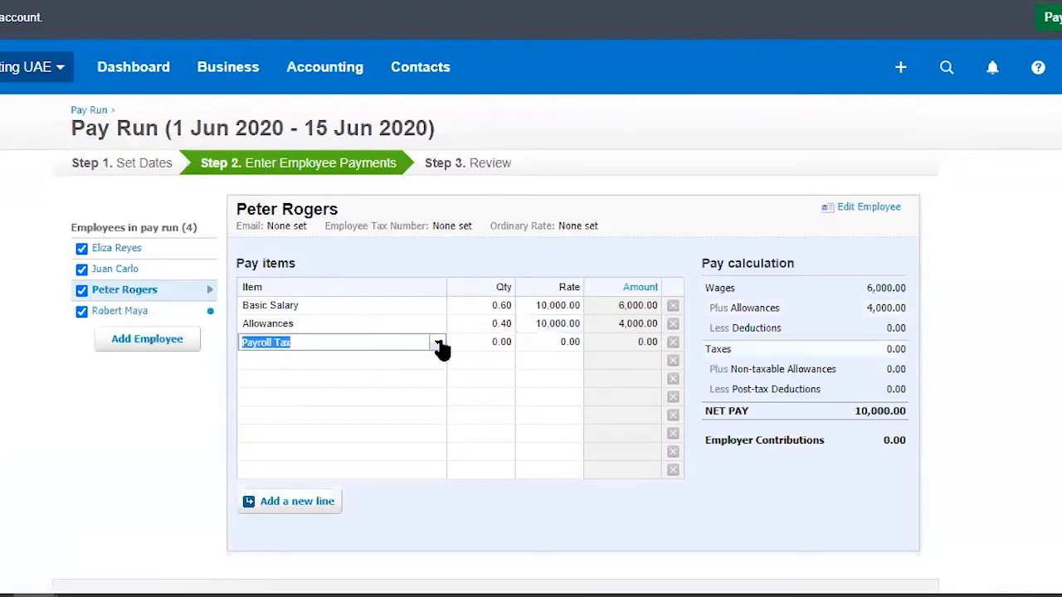
pyautogui.click(440, 347)
pyautogui.click(396, 463)
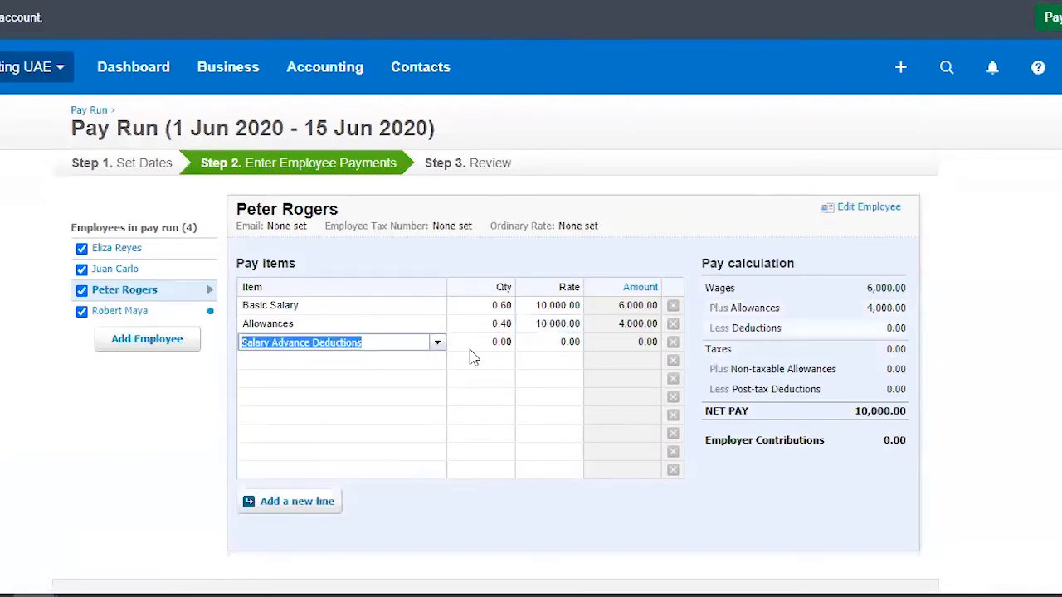
pyautogui.click(484, 351)
pyautogui.write('1')
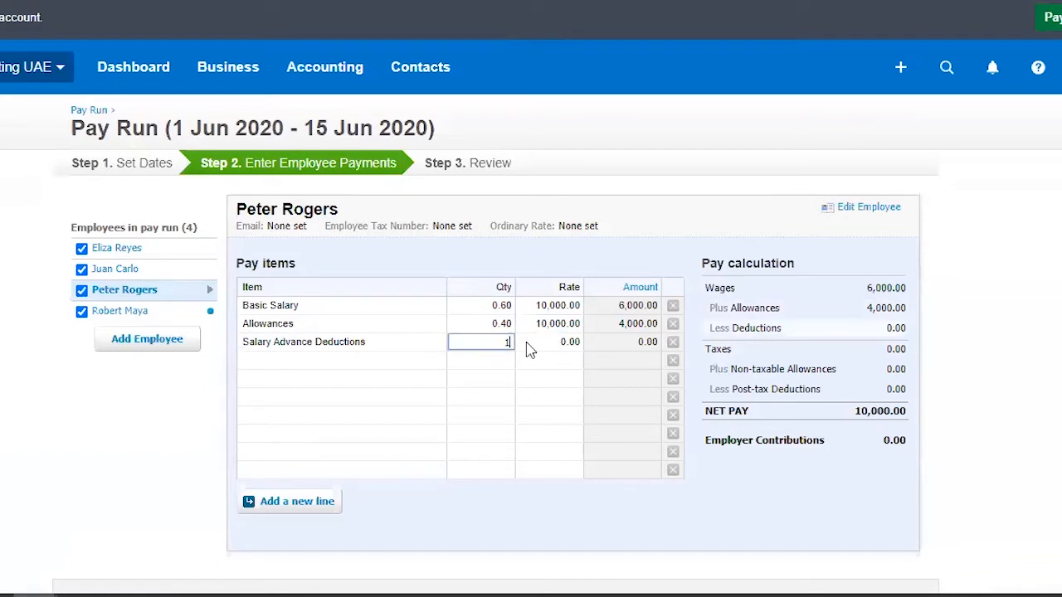
pyautogui.click(529, 344)
pyautogui.write('2,000')
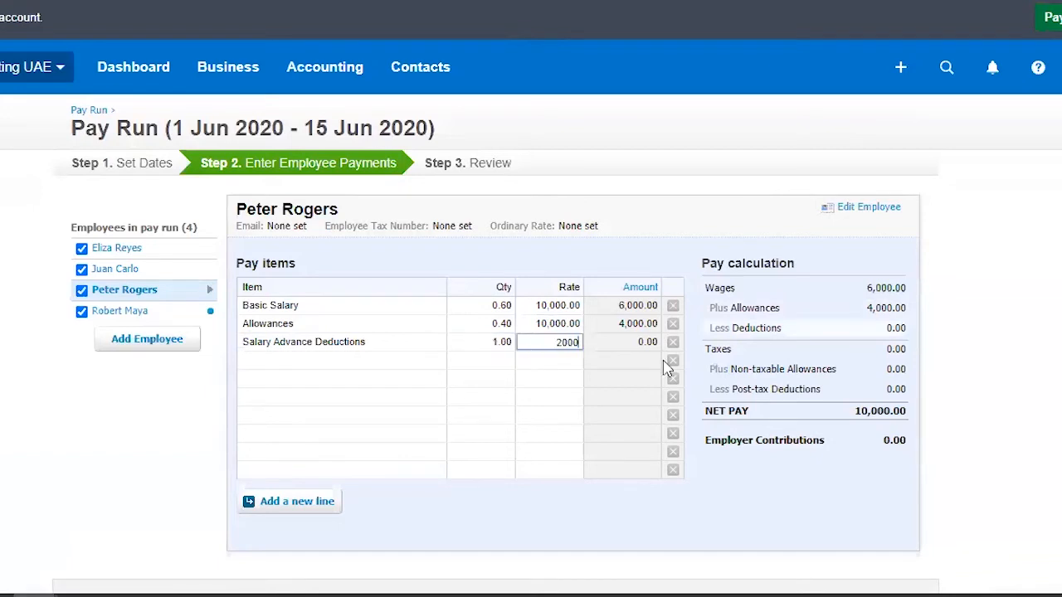
pyautogui.click(1000, 352)
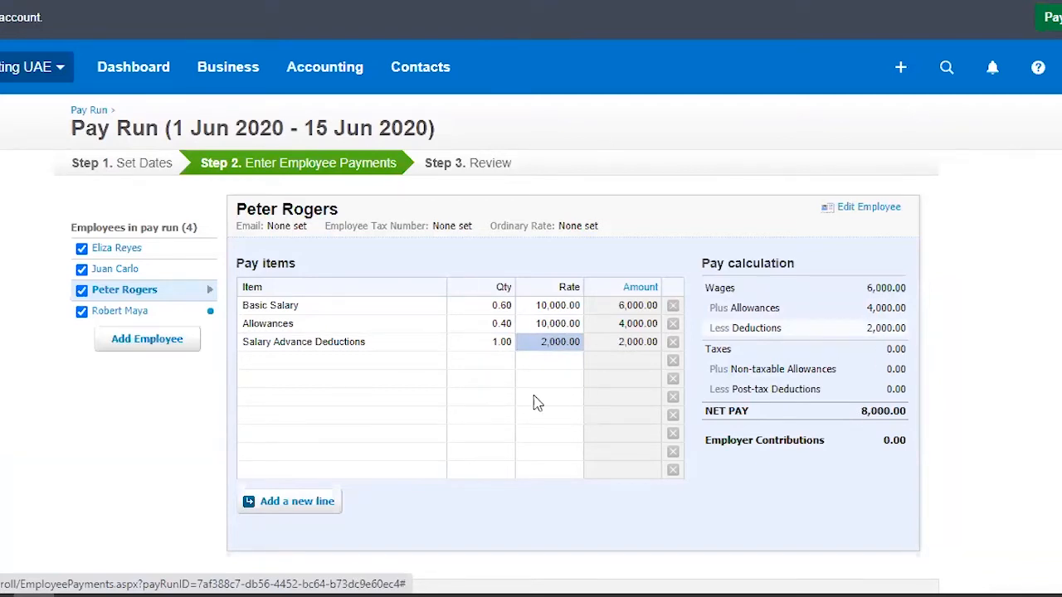
# Step: Open the fourth listed employee's payments and set the quantities to 0.6 for Basic Salary and 0.4 for Allowances
pyautogui.click(126, 311)
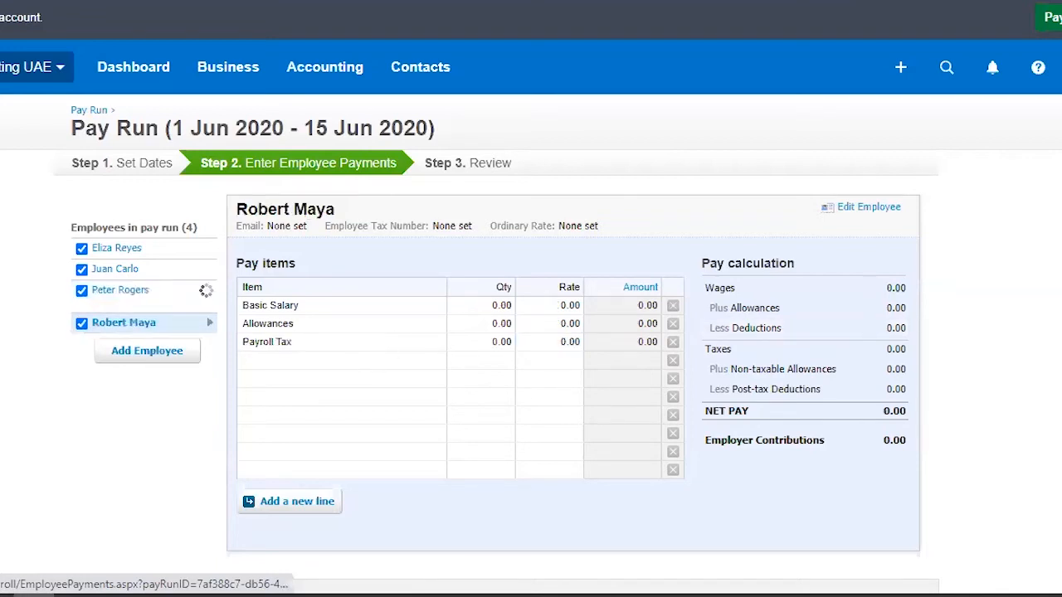
pyautogui.click(495, 306)
pyautogui.click(505, 323)
# Step: Set the fourth listed employee's Basic Salary and Allowances rates to 8,000 and remove the Payroll Tax line
pyautogui.click(544, 307)
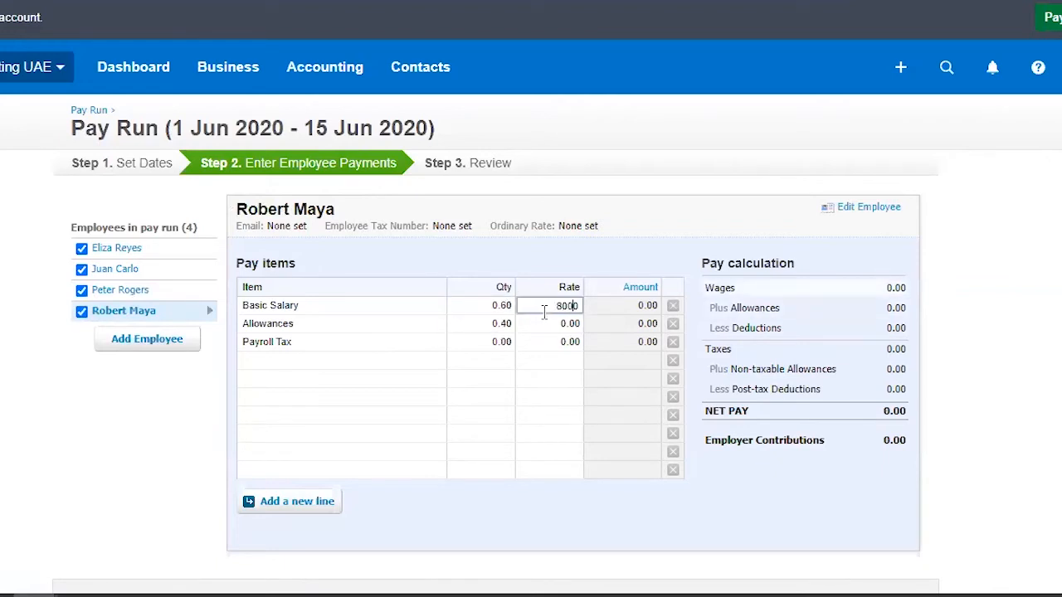
pyautogui.click(555, 326)
pyautogui.write('8,000')
pyautogui.click(673, 343)
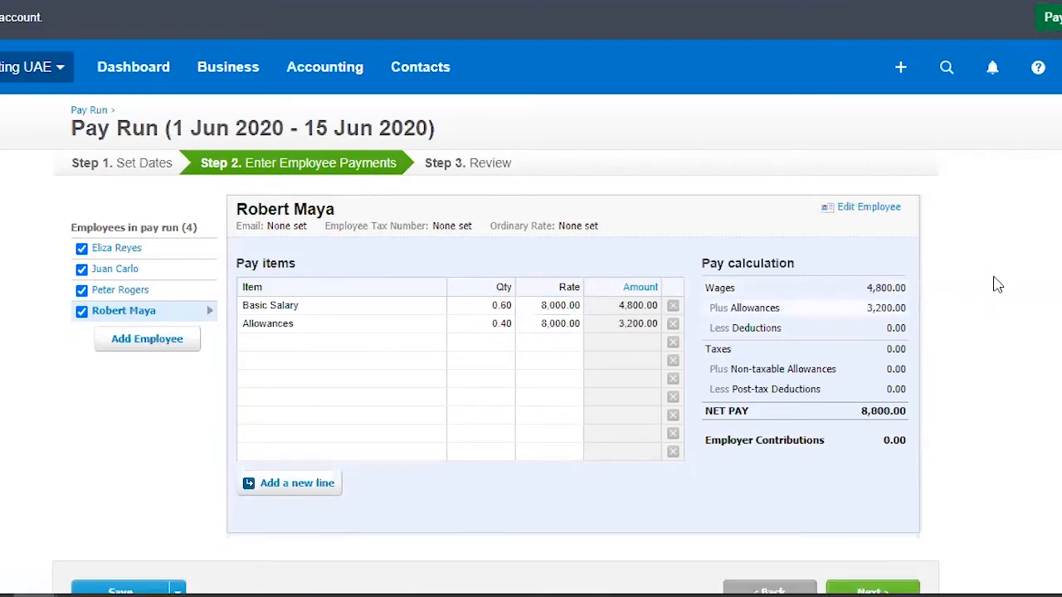
# Step: Advance the pay run to the Review stage and check the employee payments, other payments and total payable
pyautogui.scroll(-2, 979, 272)
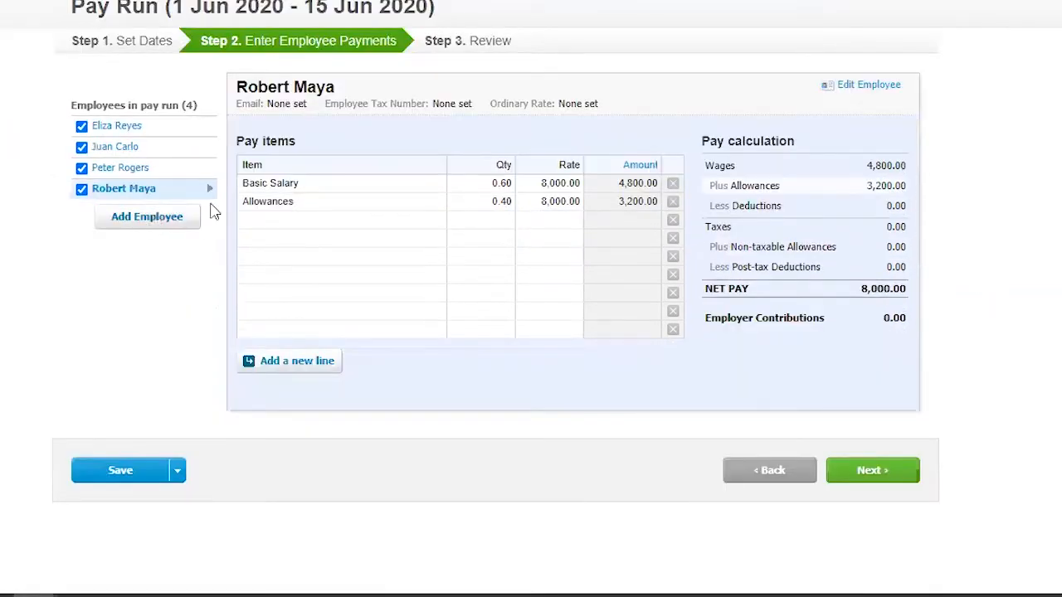
pyautogui.click(178, 476)
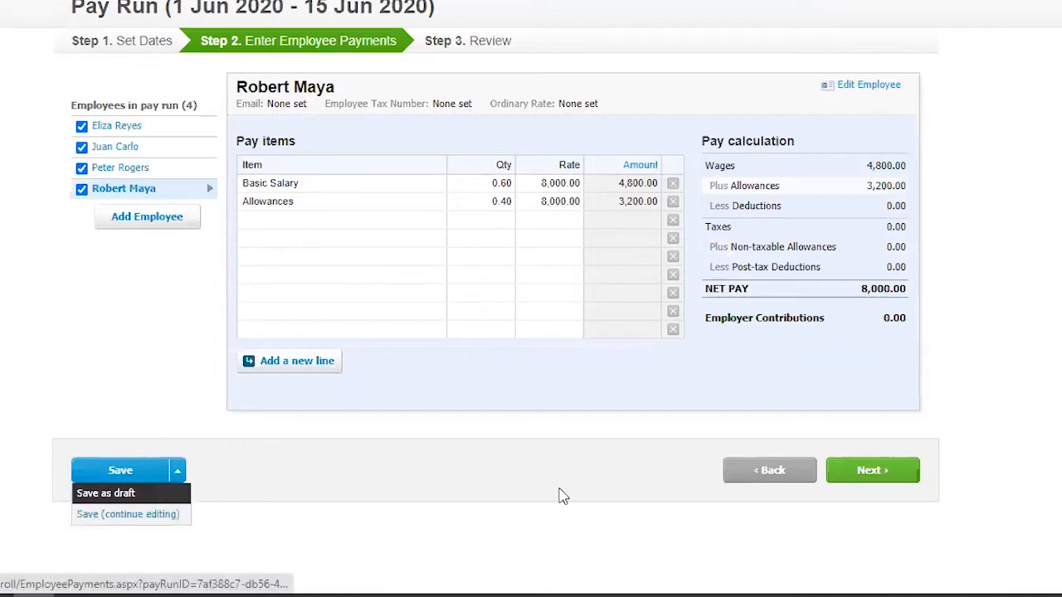
pyautogui.click(847, 469)
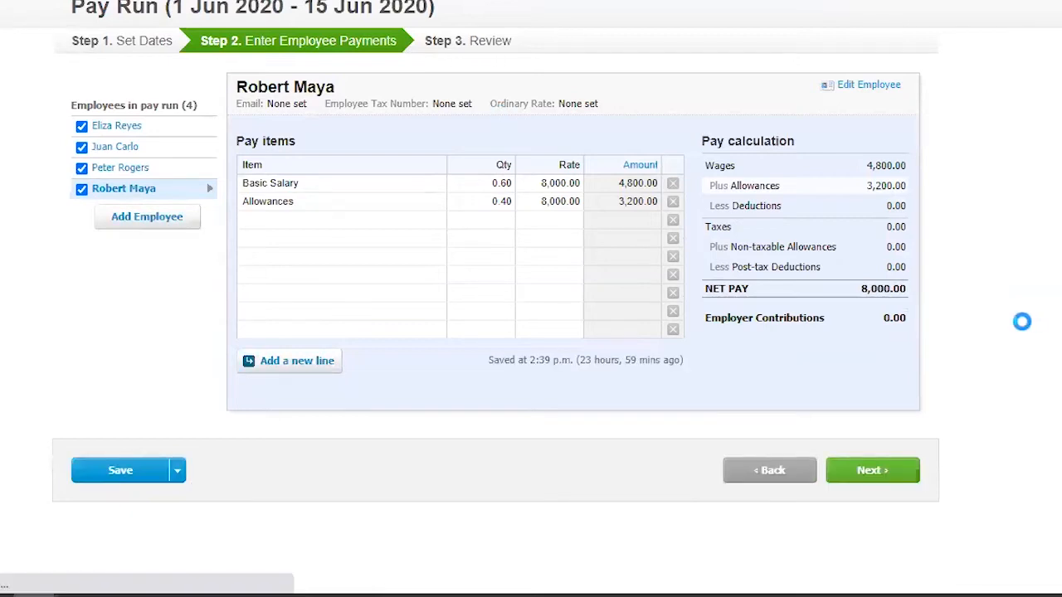
pyautogui.scroll(-3, 1025, 326)
pyautogui.scroll(-5, 1026, 327)
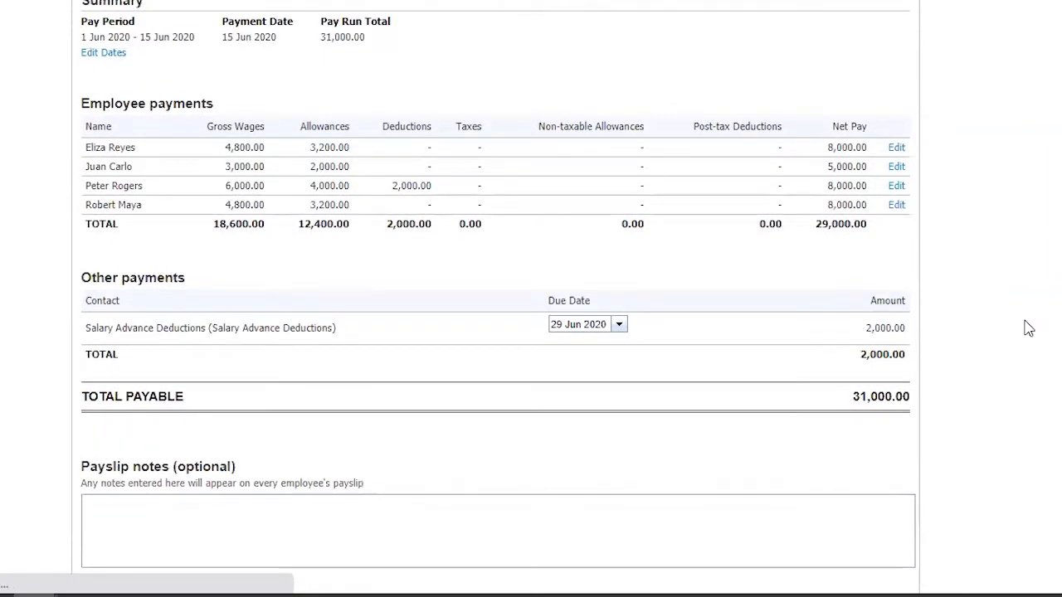
pyautogui.scroll(3, 1029, 329)
pyautogui.scroll(2, 1029, 328)
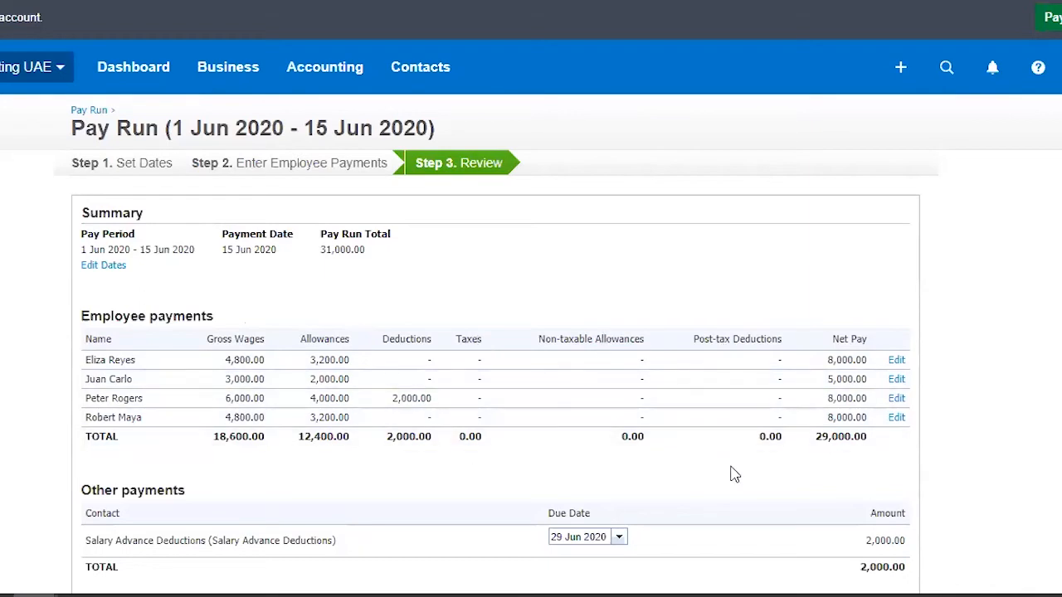
pyautogui.scroll(-3, 1021, 307)
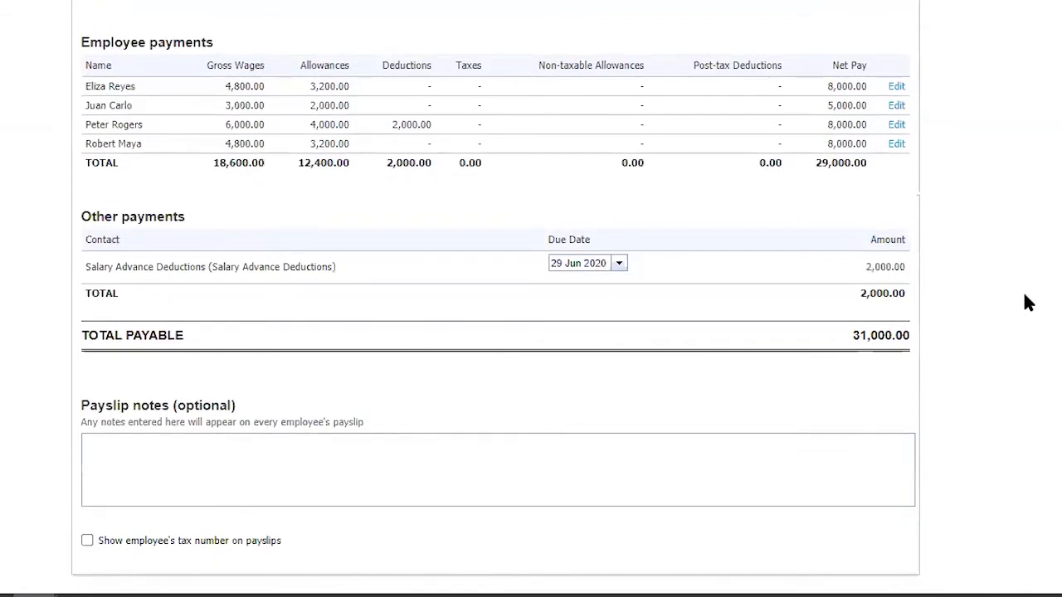
pyautogui.scroll(-2, 1026, 301)
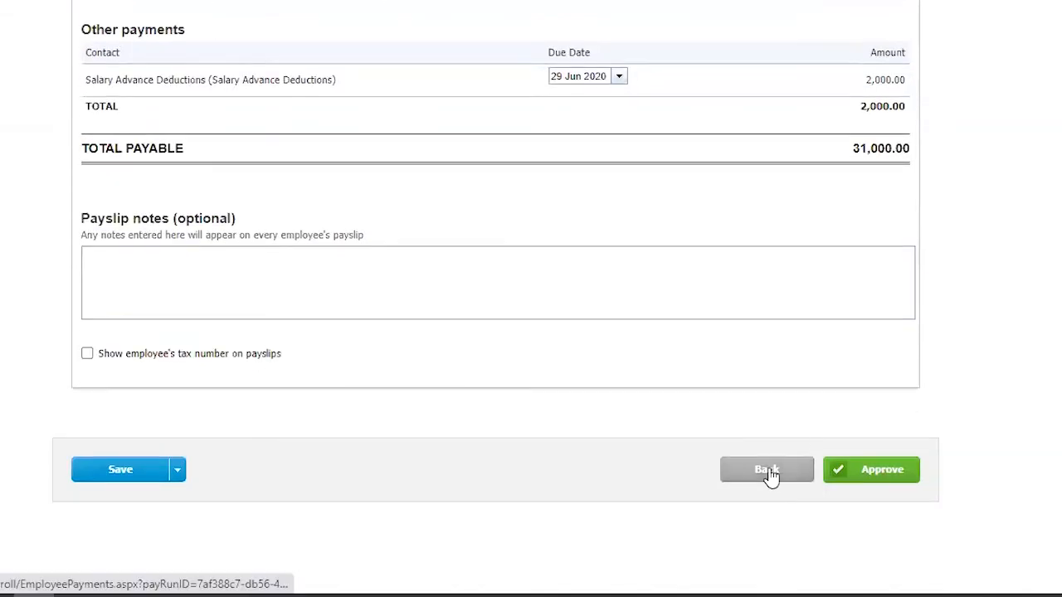
# Step: Revisit the Enter Employee Payments stage, return to the review and approve the pay run
pyautogui.click(768, 470)
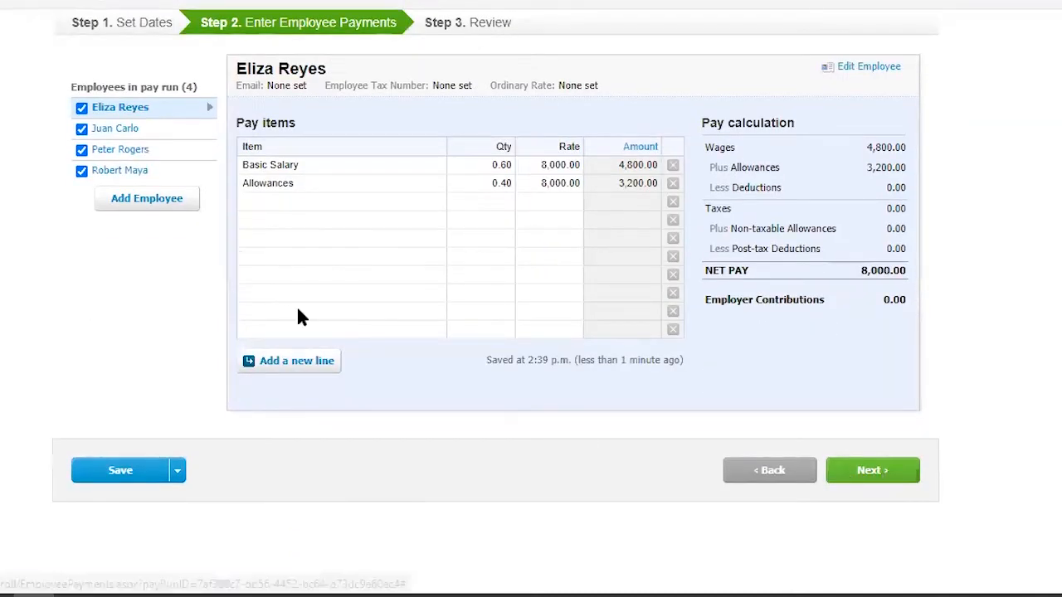
pyautogui.click(869, 471)
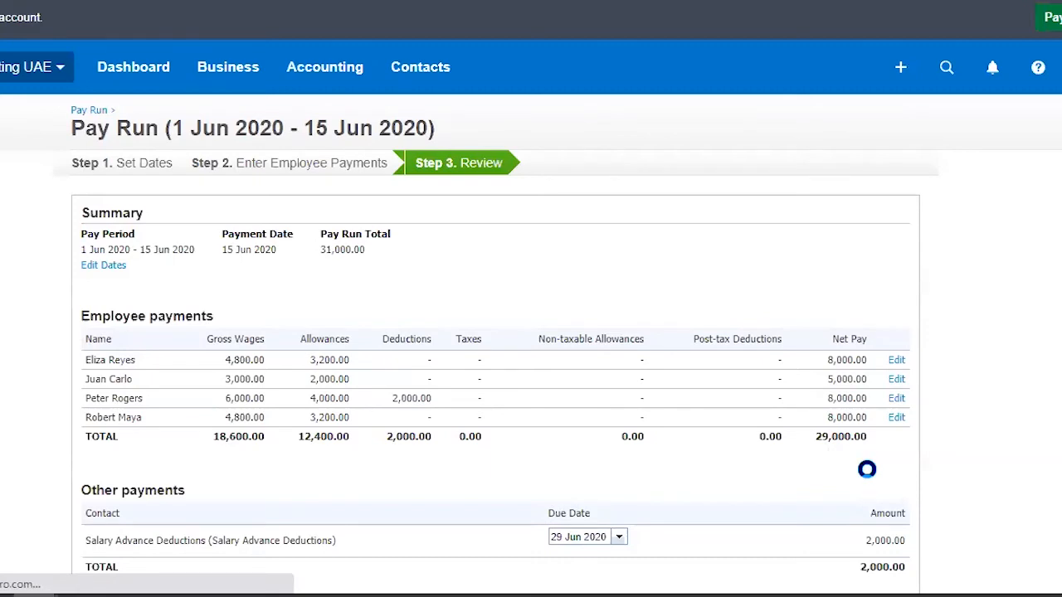
pyautogui.scroll(-5, 992, 247)
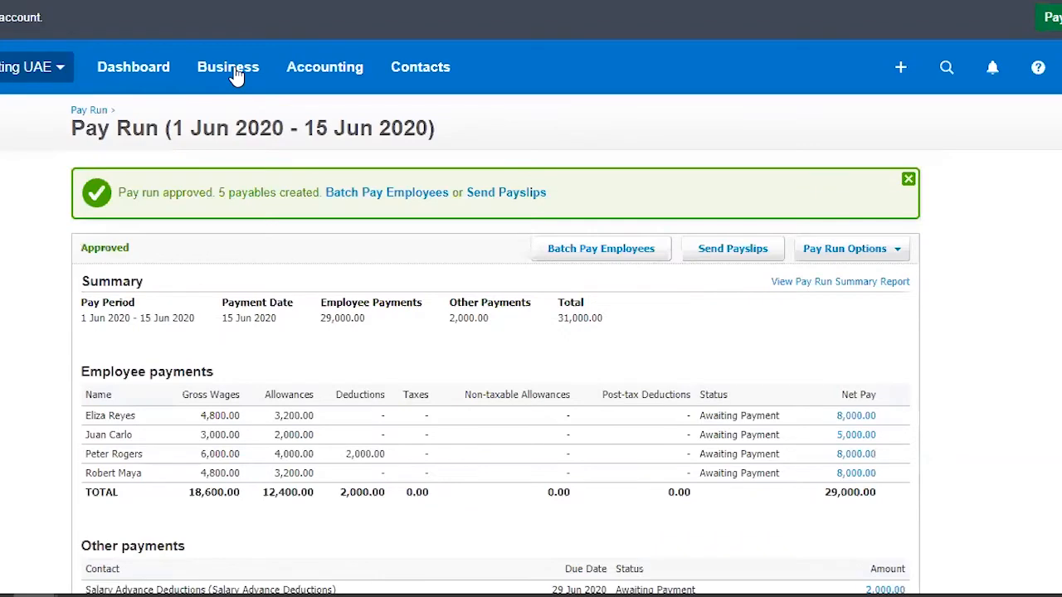
# Step: Open the list of pay runs and view the details of the 1 Jun 2020 - 15 Jun 2020 pay run
pyautogui.click(237, 76)
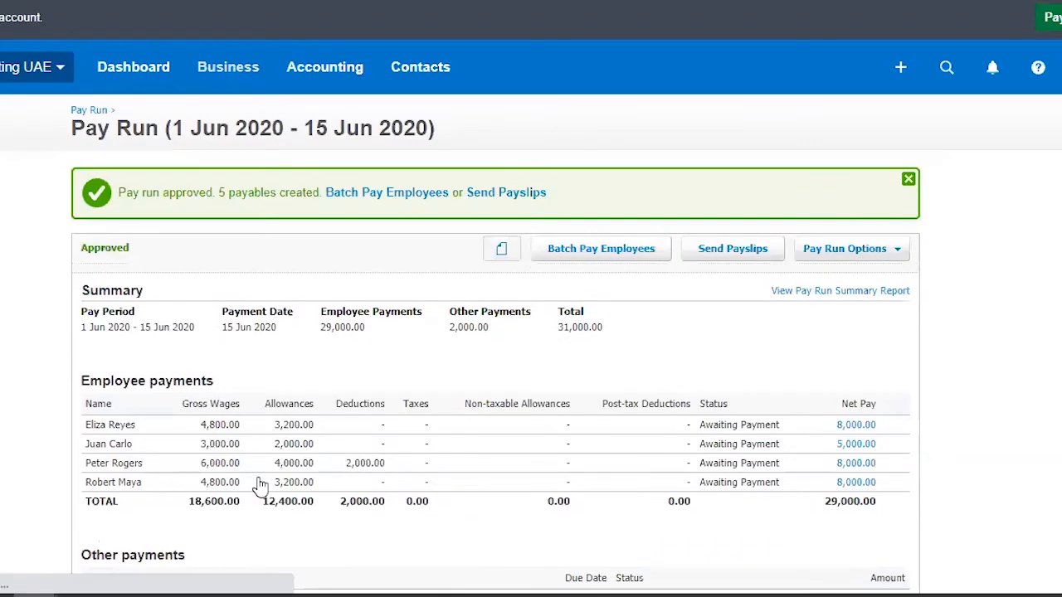
pyautogui.click(249, 549)
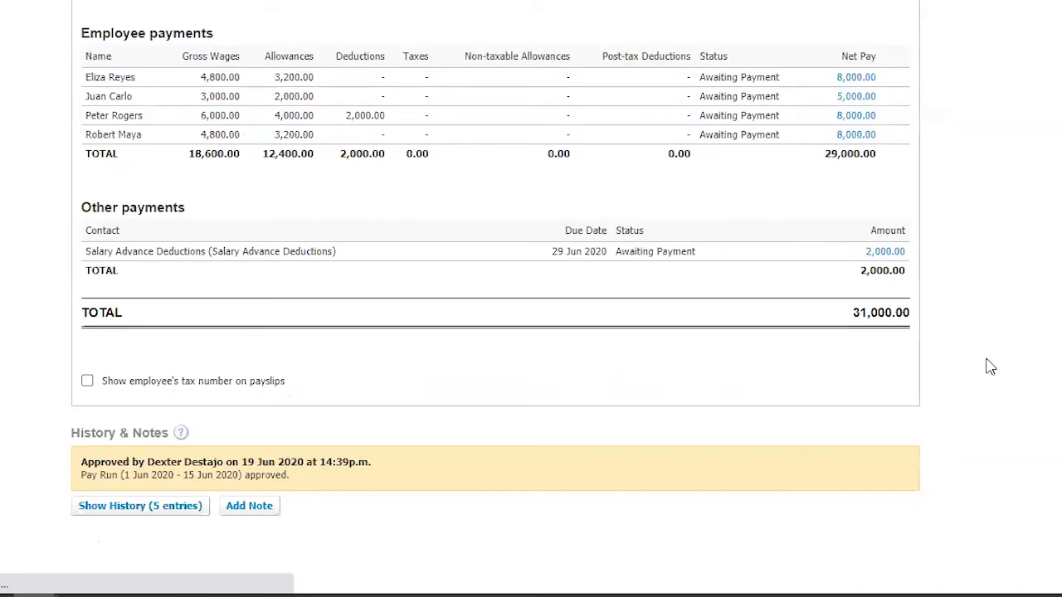
pyautogui.scroll(2, 989, 367)
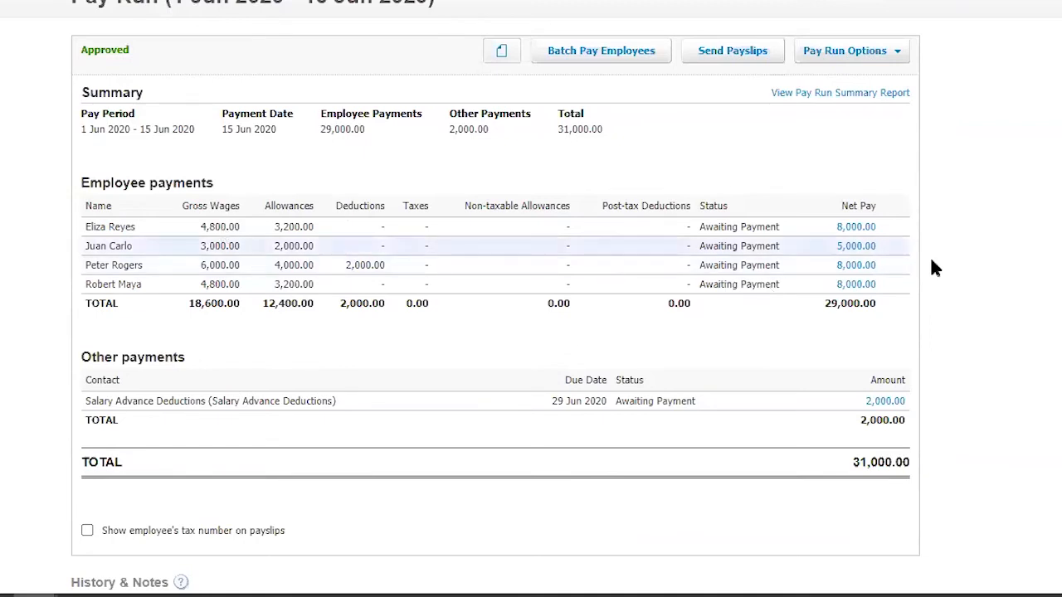
pyautogui.scroll(2, 276, 382)
# Step: Show the bills awaiting payment and open the payslip of the pay run's first listed employee
pyautogui.click(228, 67)
pyautogui.click(270, 347)
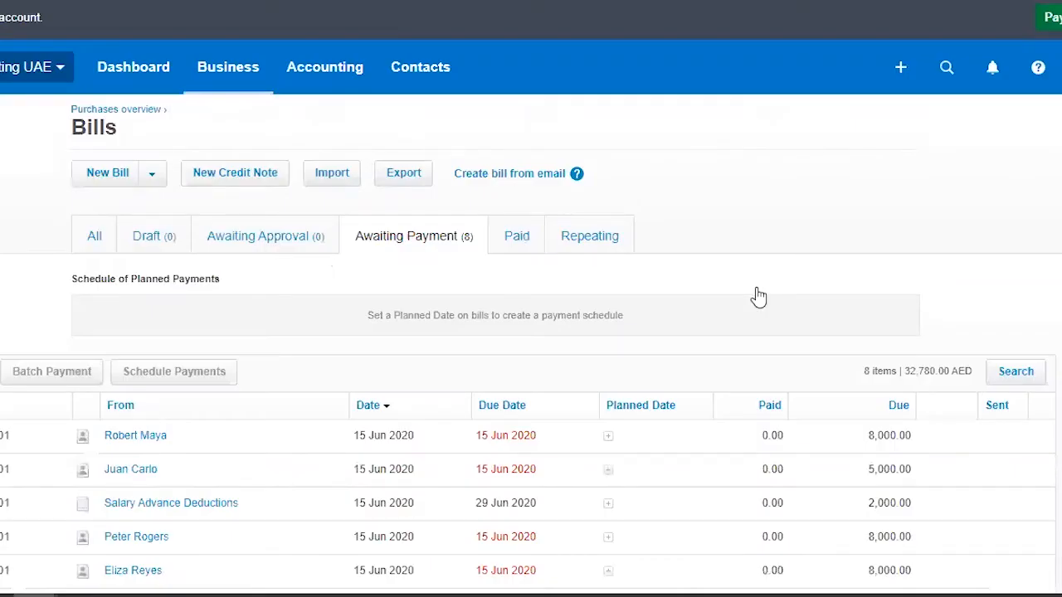
pyautogui.scroll(-2, 199, 332)
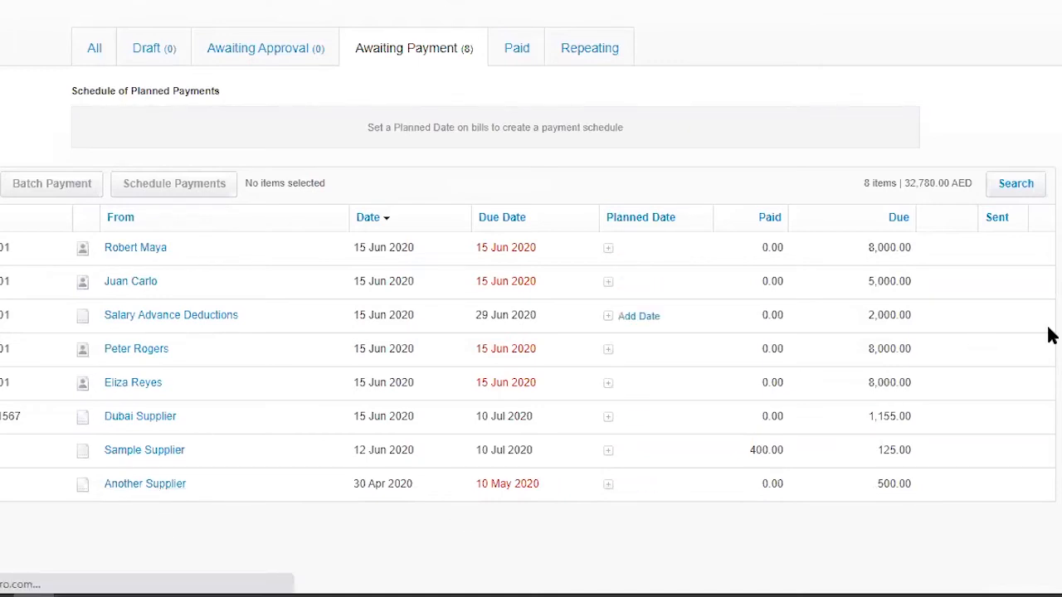
pyautogui.scroll(-3, 624, 363)
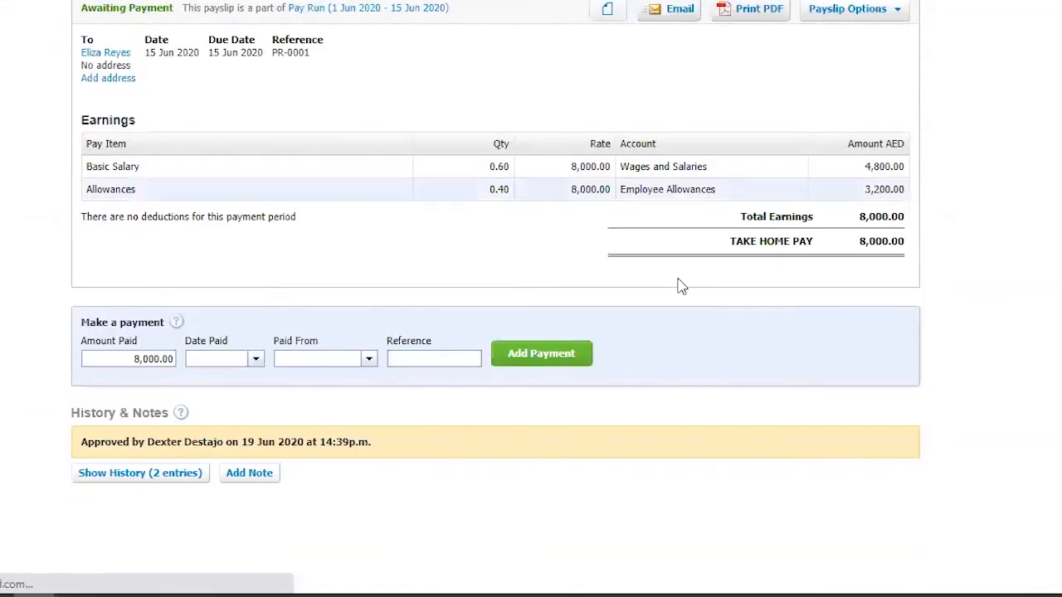
# Step: Record the payslip's payment dated 15 Jun 2020 from the RAK Bank account with reference PV#53
pyautogui.click(255, 360)
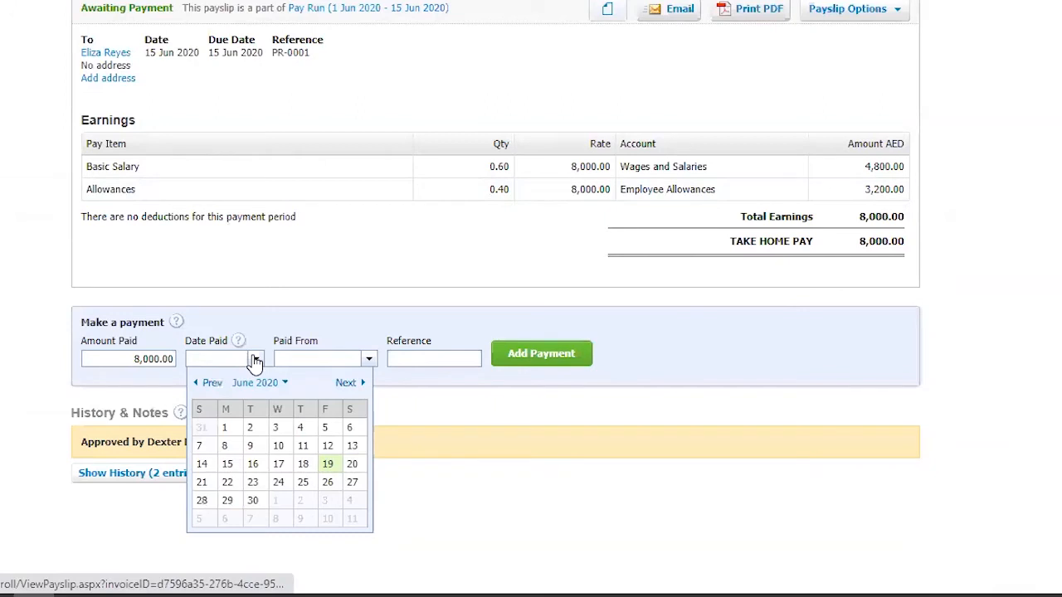
pyautogui.click(228, 464)
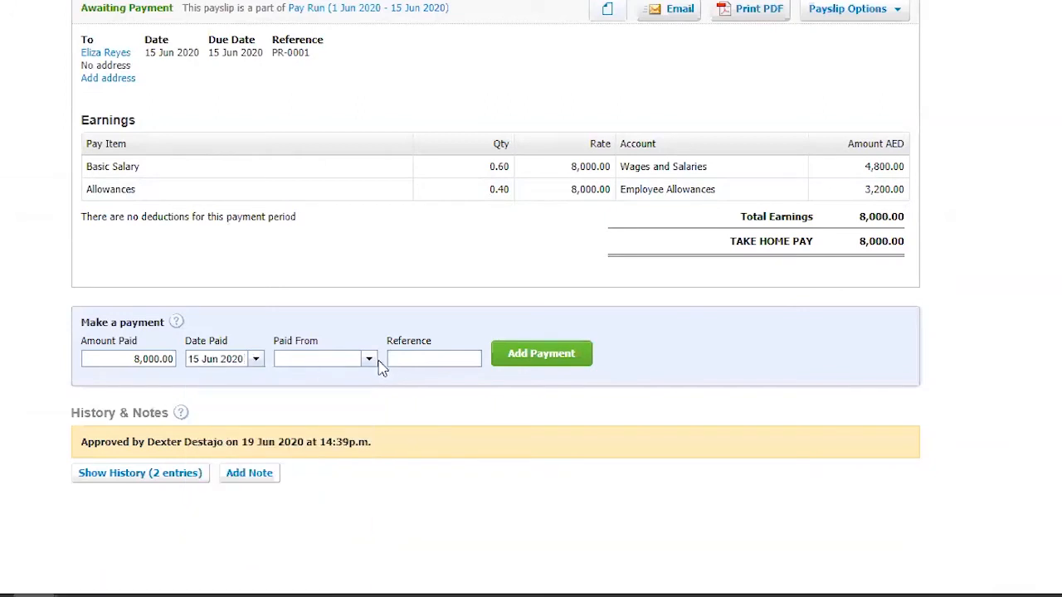
pyautogui.click(369, 358)
pyautogui.click(368, 405)
pyautogui.click(446, 363)
pyautogui.press('Num_Lock')
pyautogui.press('Num_Lock')
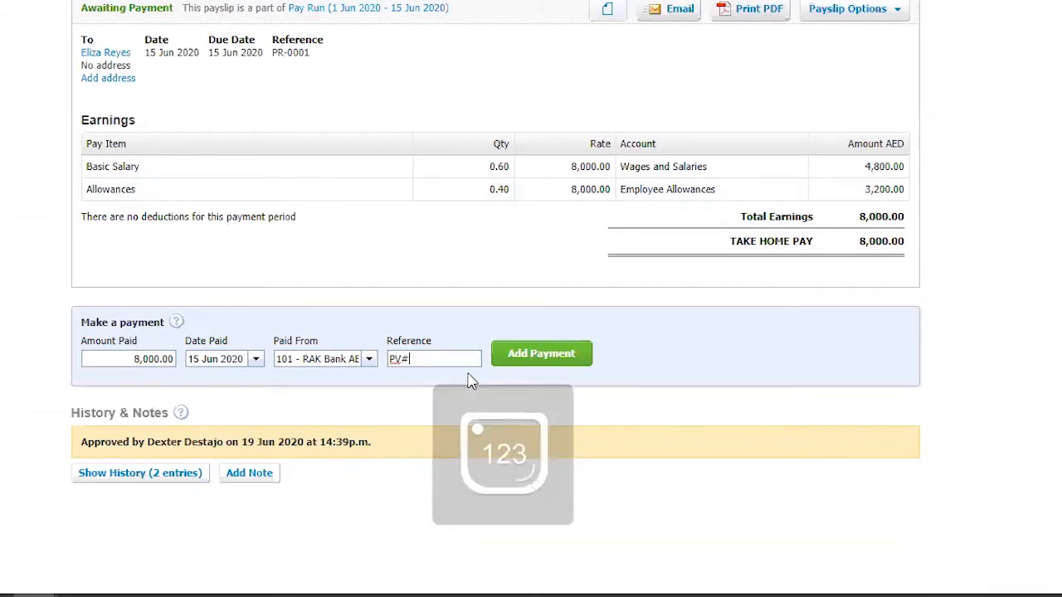
pyautogui.click(546, 360)
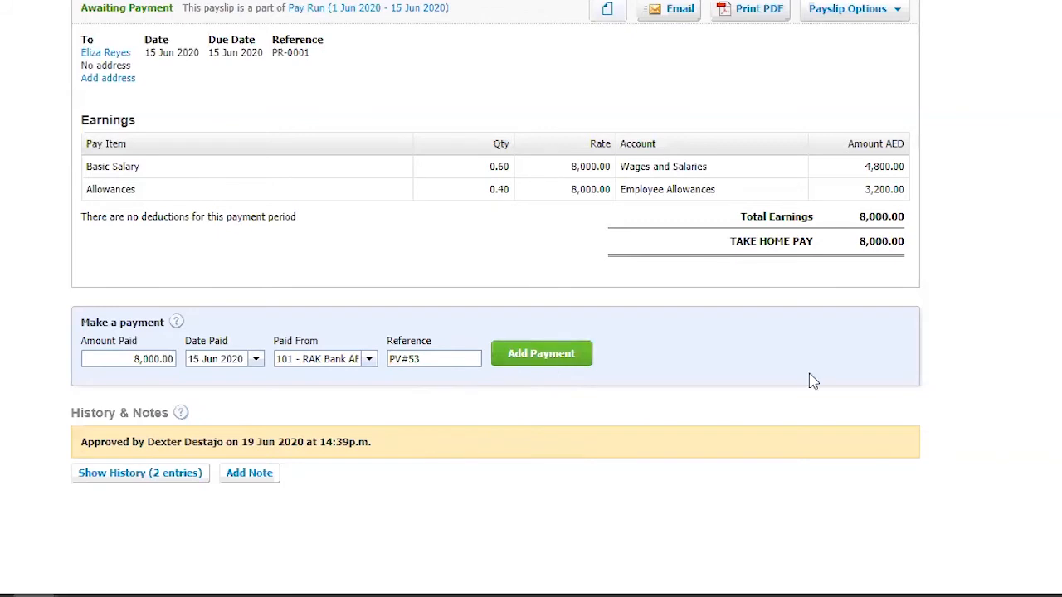
pyautogui.click(544, 358)
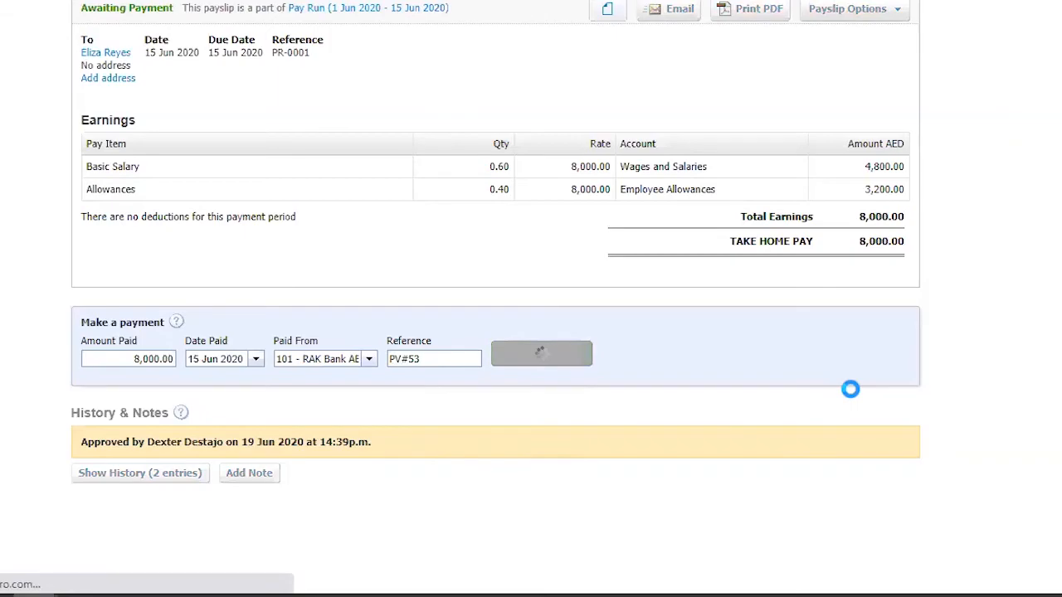
pyautogui.scroll(-2, 780, 380)
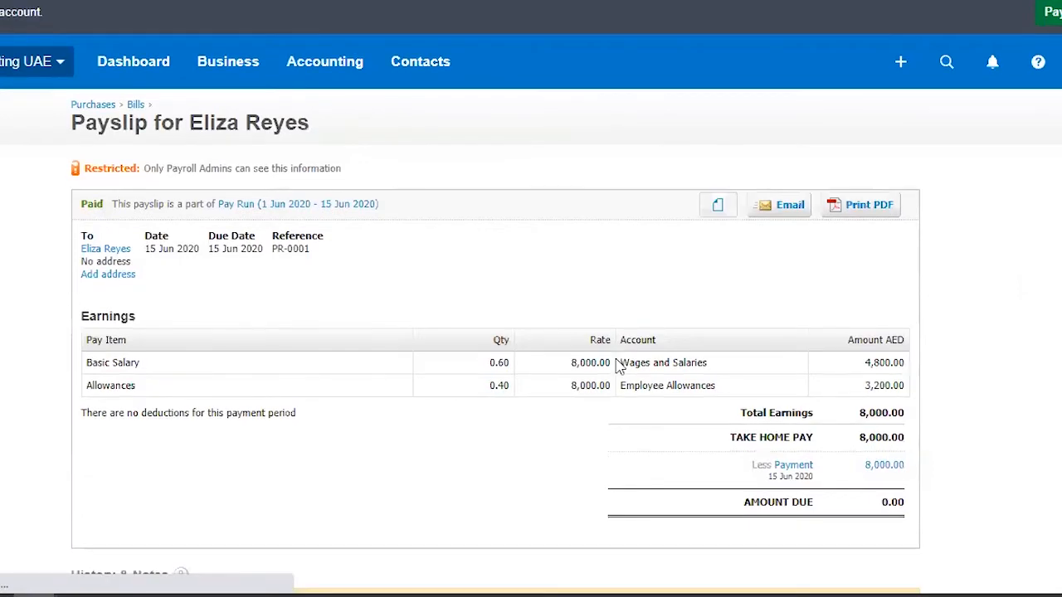
# Step: Review the paid payslip, return to the 1 Jun 2020 - 15 Jun 2020 pay run and examine the employees' payment statuses
pyautogui.scroll(-2, 617, 365)
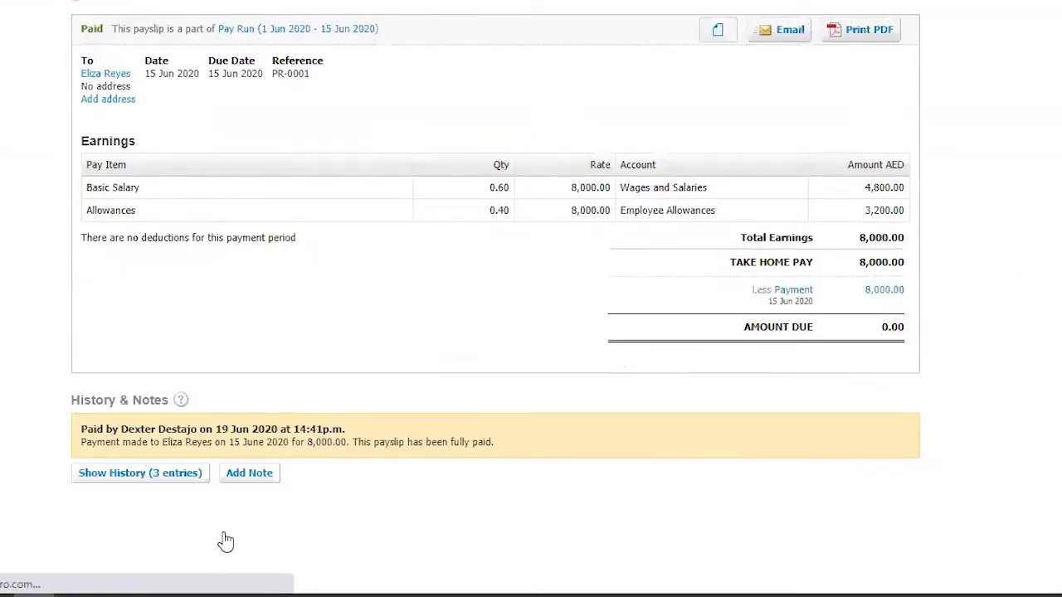
pyautogui.scroll(2, 225, 541)
pyautogui.click(228, 67)
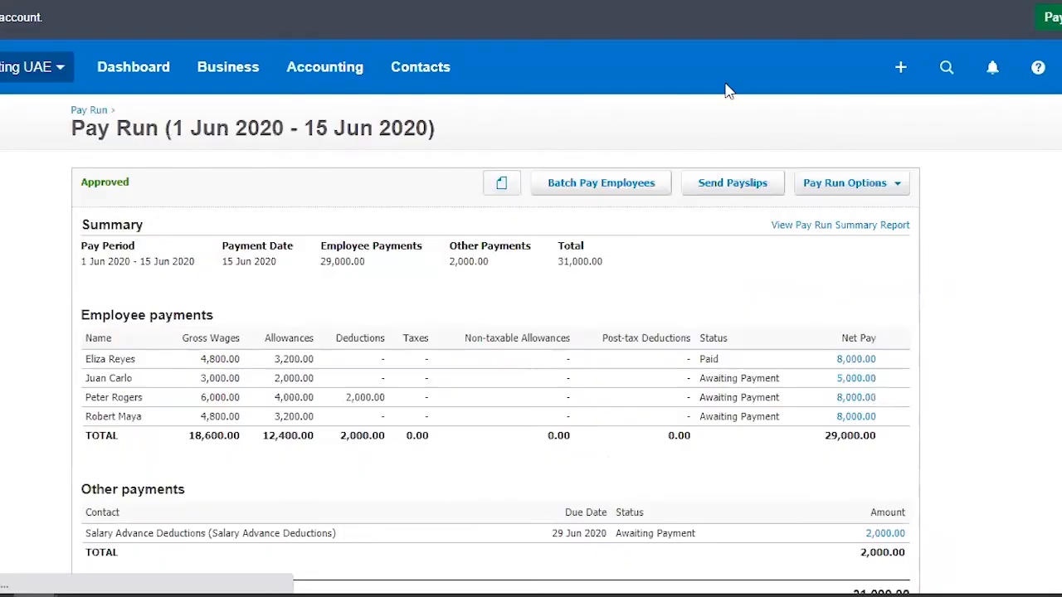
pyautogui.scroll(-3, 726, 90)
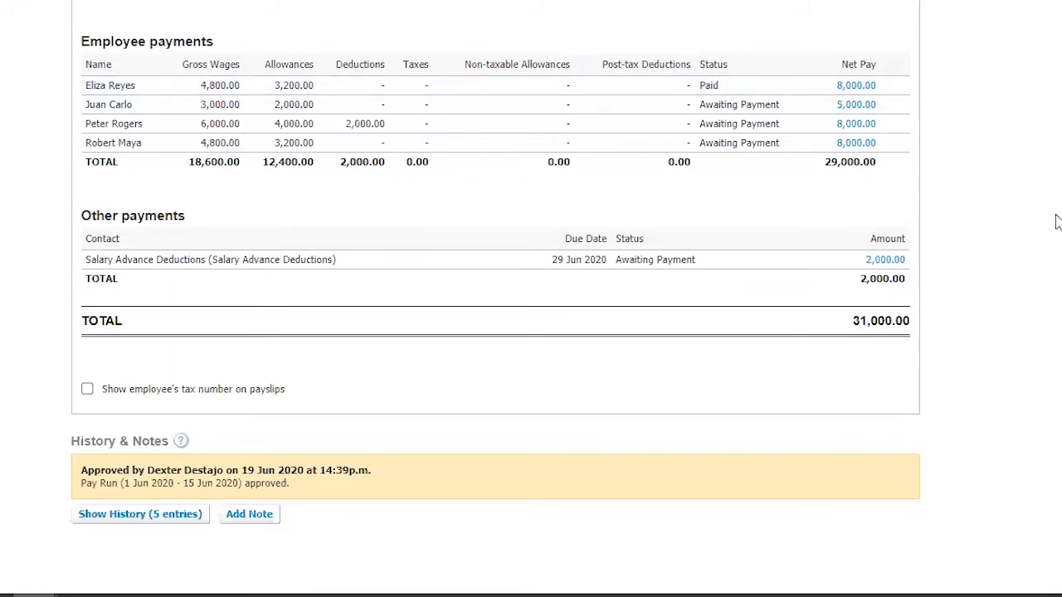
pyautogui.scroll(2, 1056, 222)
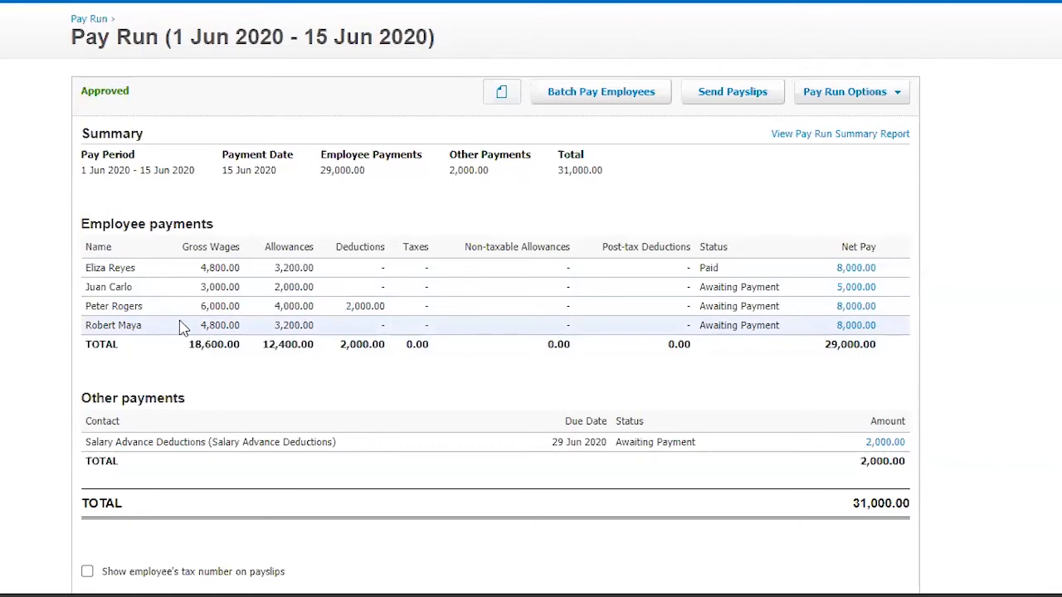
# Step: Start a batch payment for the pay run's unpaid employees and choose 101 - RAK Bank AED as the bank account
pyautogui.click(624, 96)
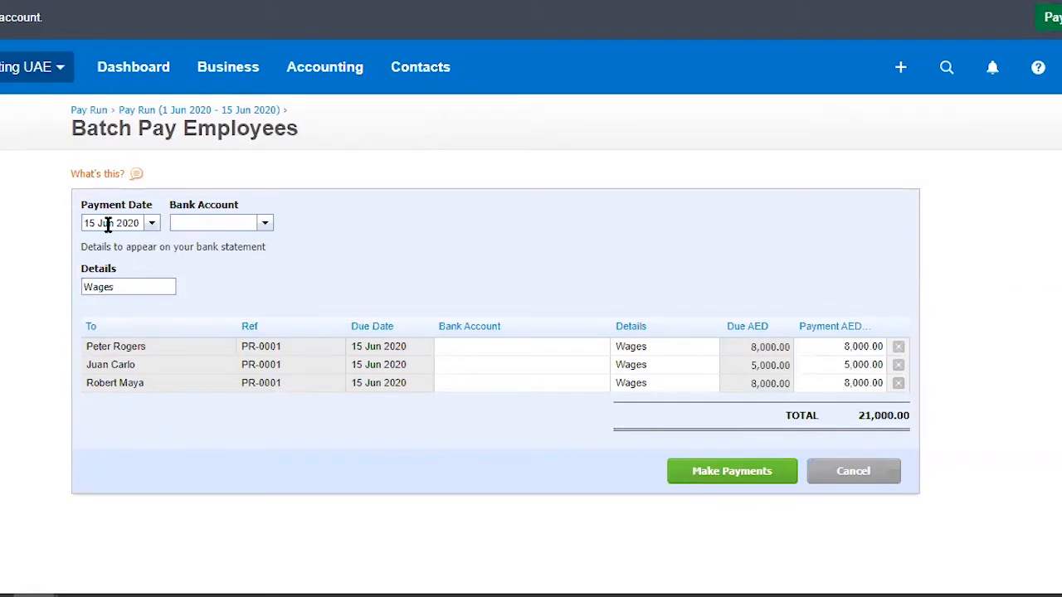
pyautogui.click(266, 225)
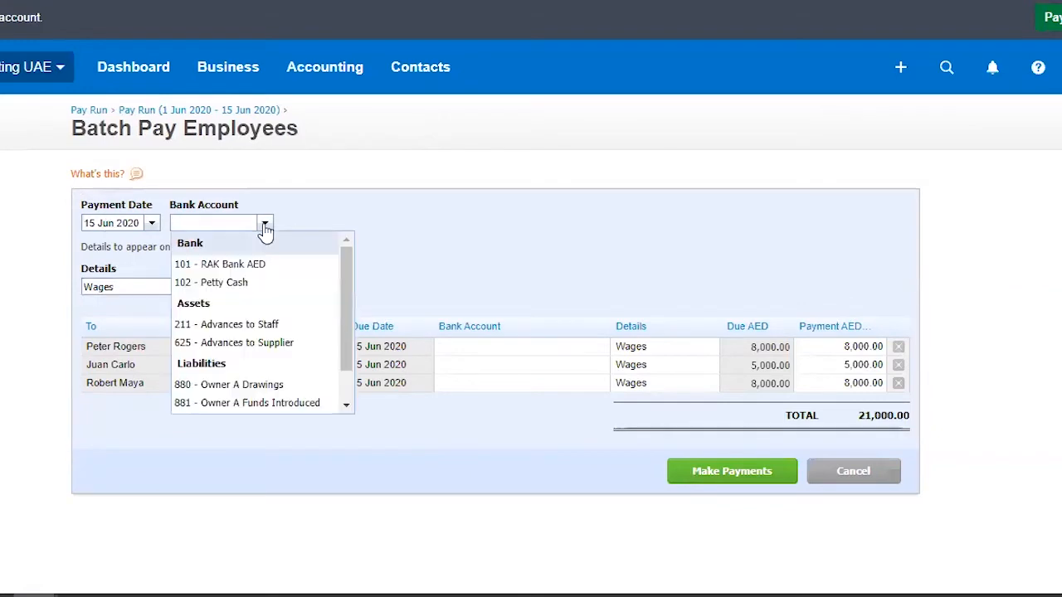
pyautogui.click(259, 266)
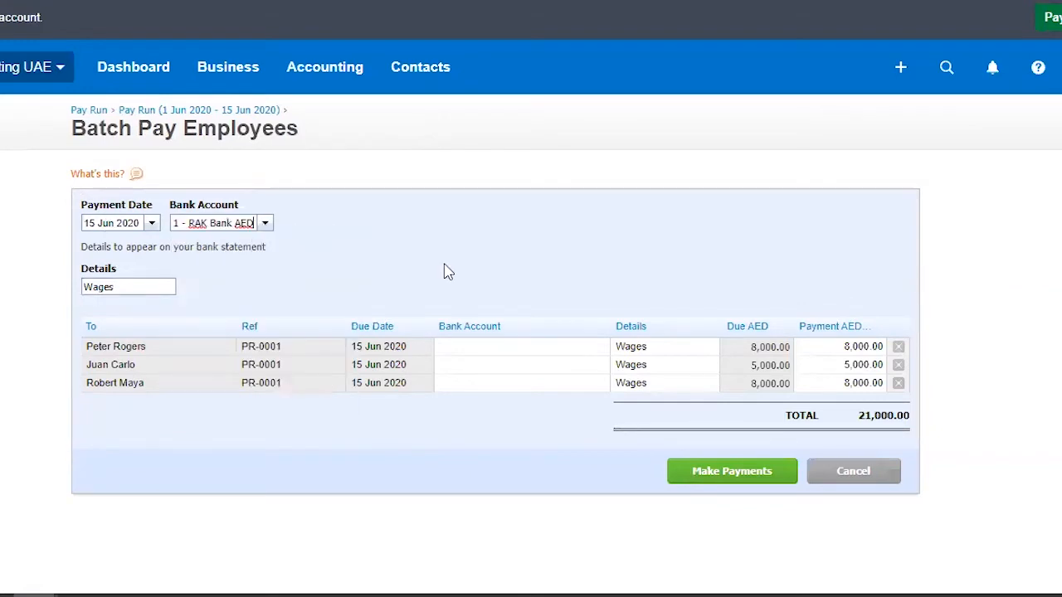
pyautogui.click(266, 224)
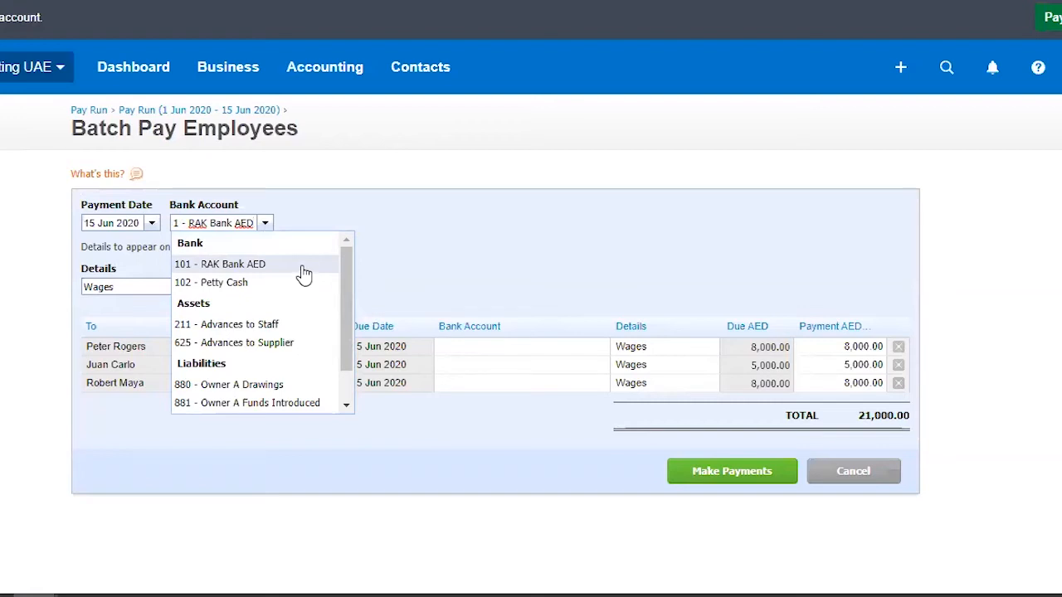
pyautogui.click(550, 235)
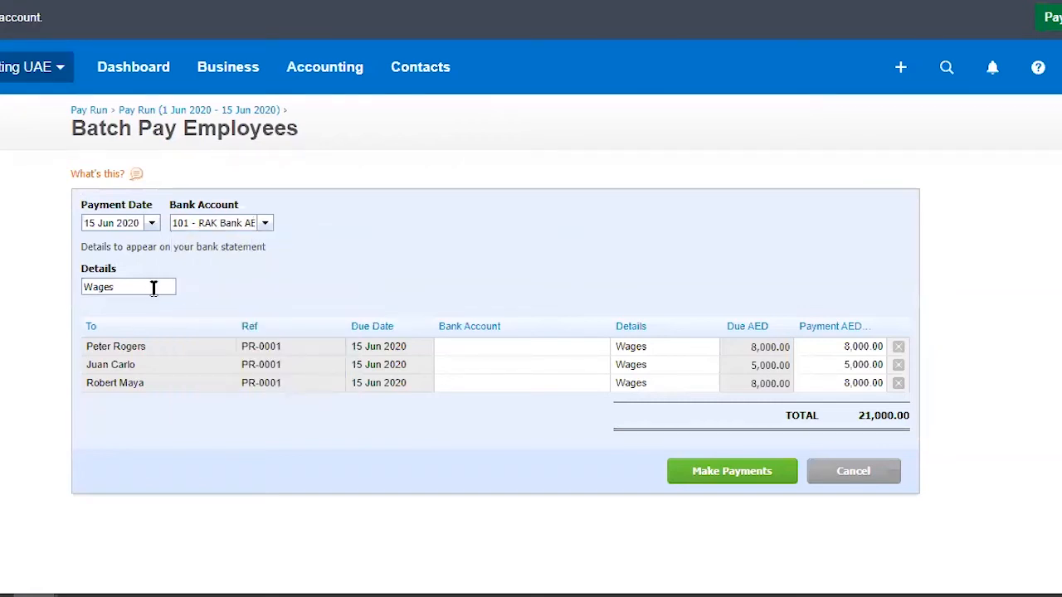
# Step: Replace the batch payment's bank statement details with WPS June 15 2020
pyautogui.doubleClick(114, 287)
pyautogui.write('WPS')
pyautogui.write(' June')
pyautogui.write(' 154')
pyautogui.write('2020')
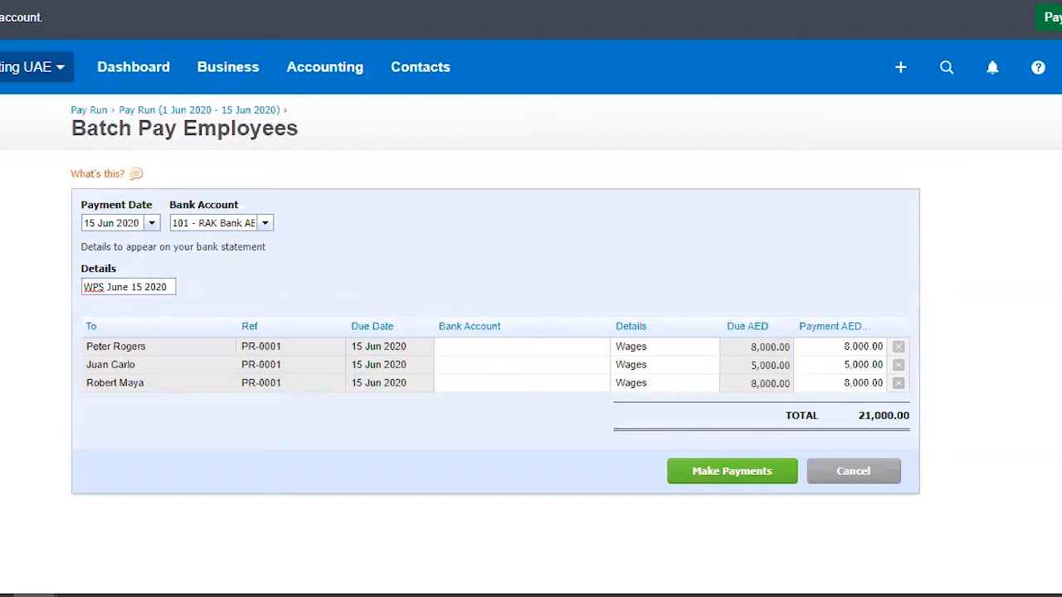
# Step: Copy the details WPS June 15 2020 to all three employee lines and make the batch payments
pyautogui.click(586, 347)
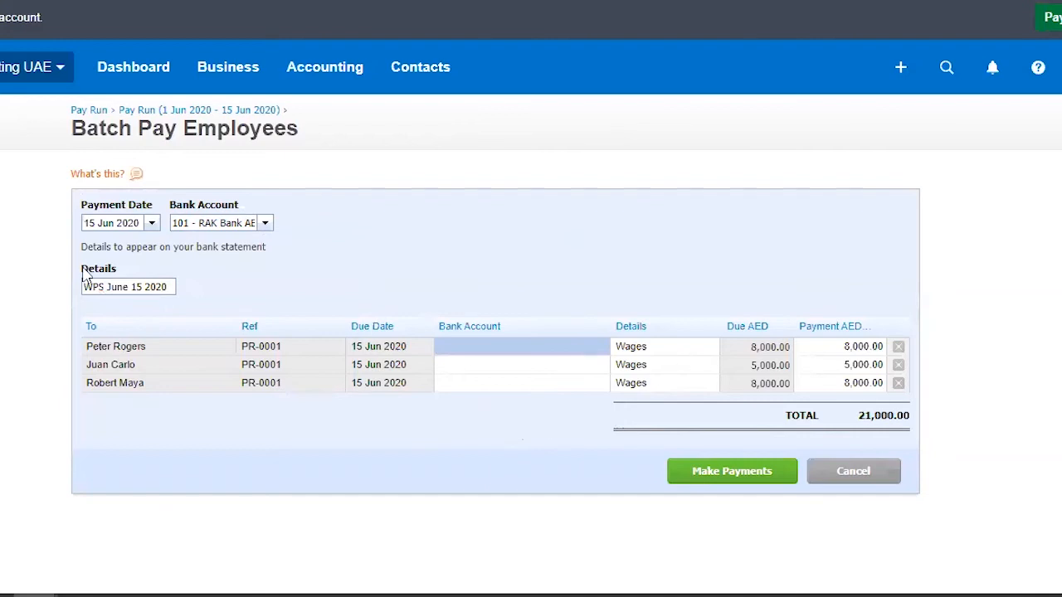
pyautogui.moveTo(173, 287); pyautogui.dragTo(25, 295)
pyautogui.hotkey('ctrl', 'c')
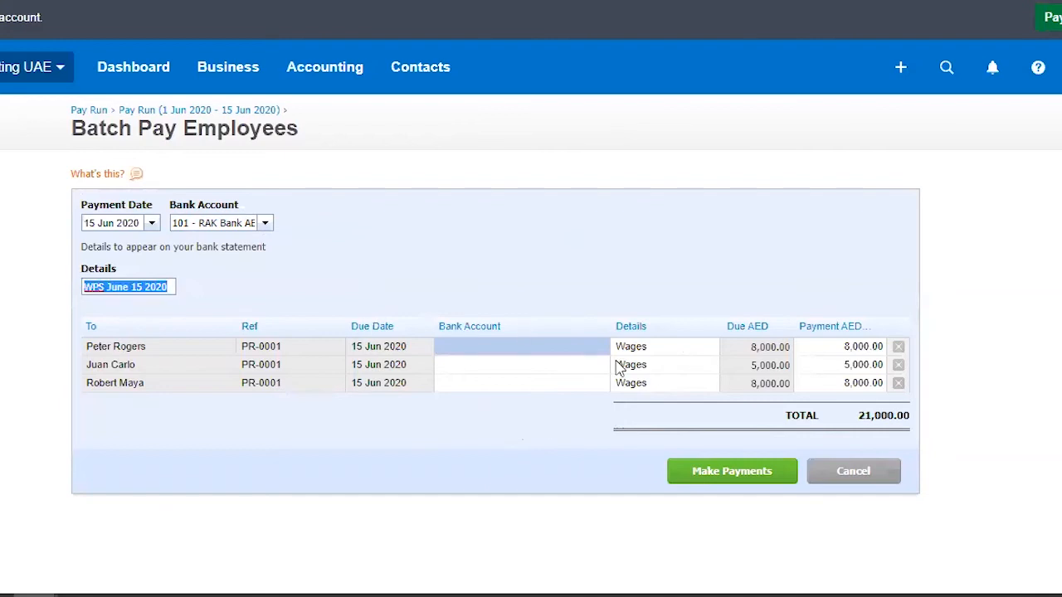
pyautogui.click(671, 347)
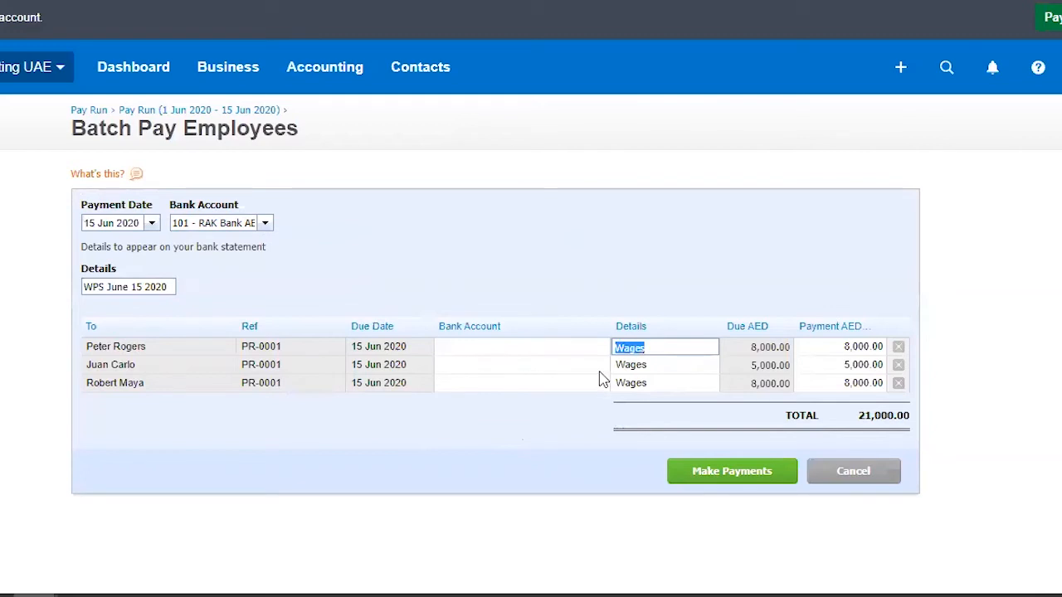
pyautogui.hotkey('ctrl', 'v')
pyautogui.click(654, 365)
pyautogui.hotkey('ctrl', 'v')
pyautogui.click(652, 383)
pyautogui.hotkey('ctrl', 'v')
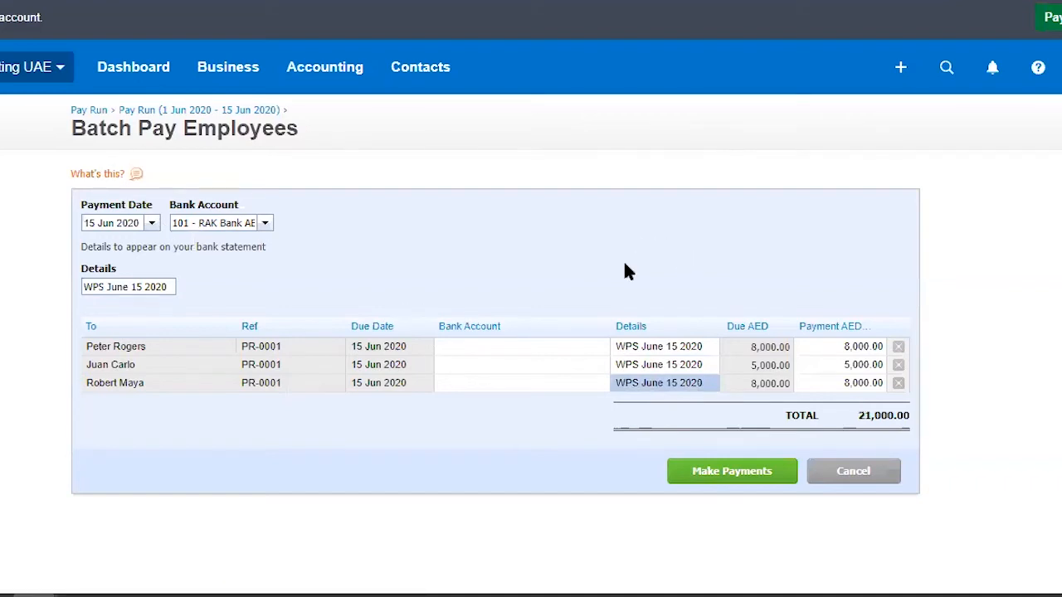
pyautogui.scroll(-1, 689, 357)
pyautogui.click(745, 463)
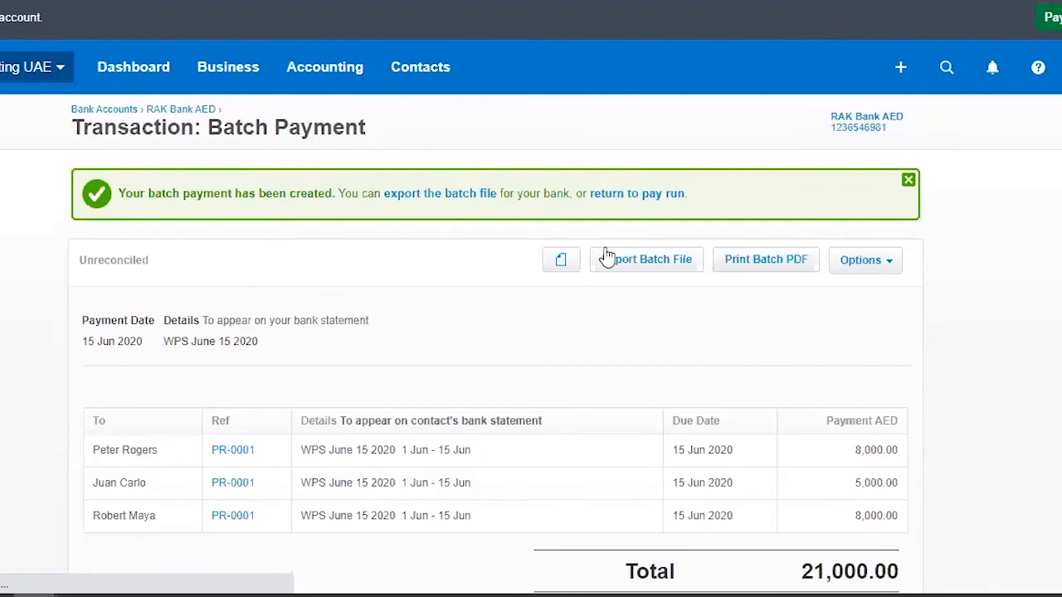
# Step: Review the batch payment transaction with its history and available options, and return to the pay runs
pyautogui.scroll(-3, 863, 190)
pyautogui.scroll(2, 377, 403)
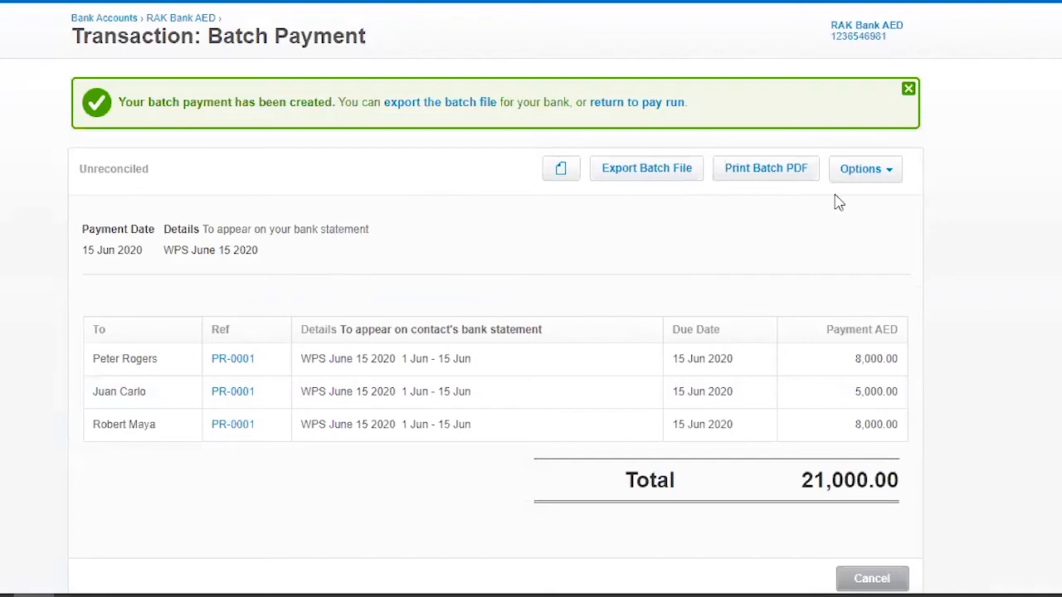
pyautogui.click(888, 169)
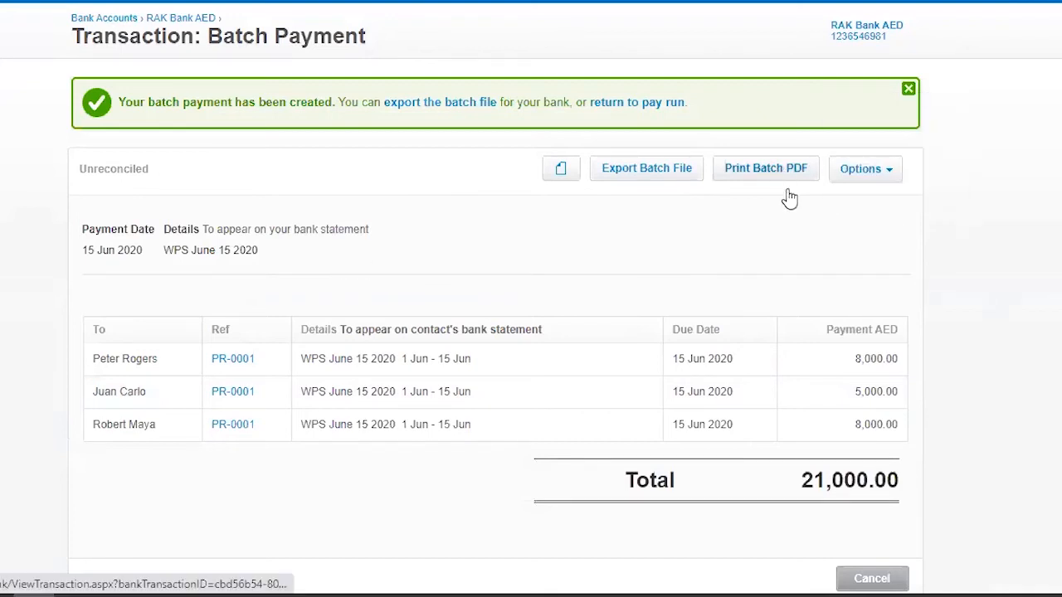
pyautogui.scroll(-1, 291, 299)
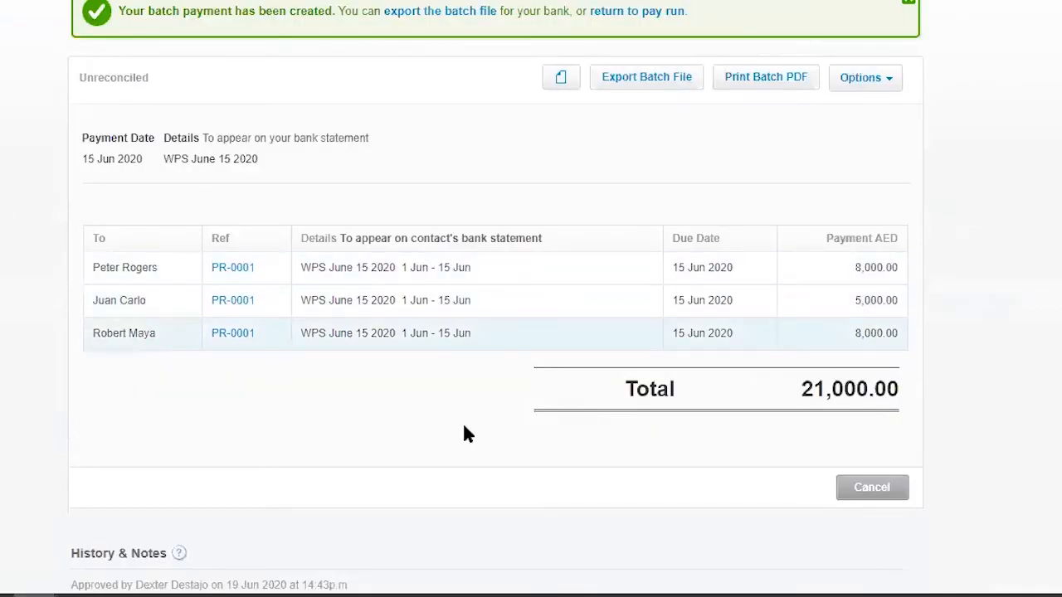
pyautogui.scroll(1, 424, 410)
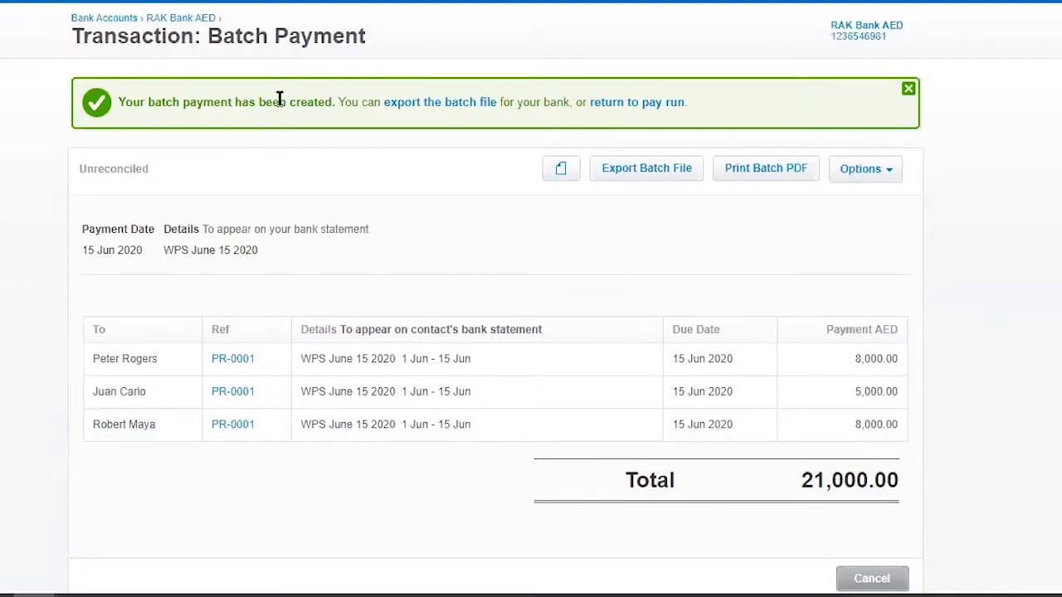
pyautogui.scroll(1, 277, 98)
pyautogui.click(249, 73)
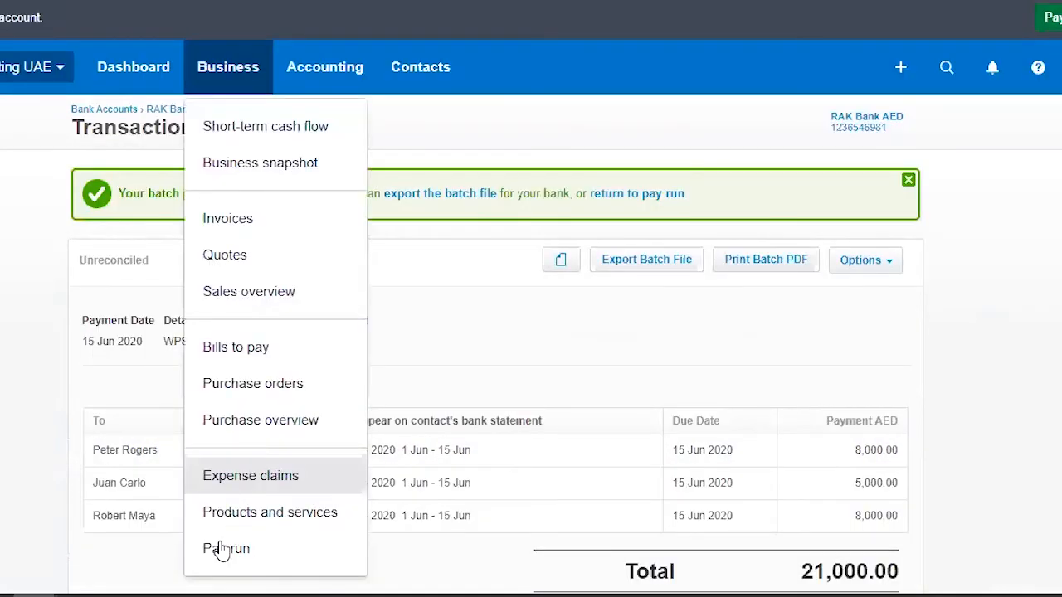
pyautogui.click(223, 548)
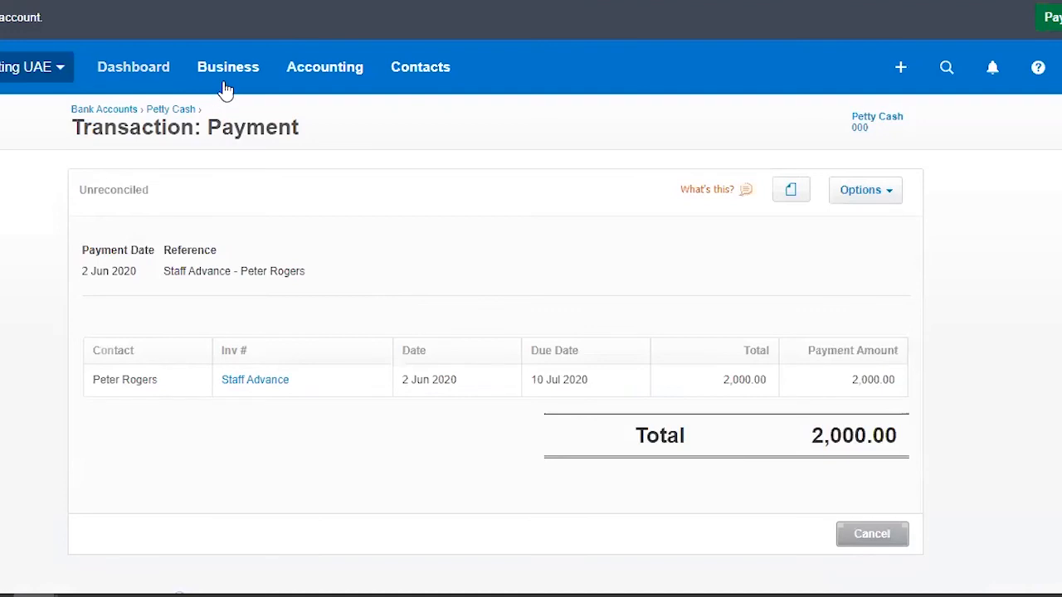
# Step: Open the purchases overview and show the bills awaiting payment
pyautogui.click(228, 70)
pyautogui.click(280, 422)
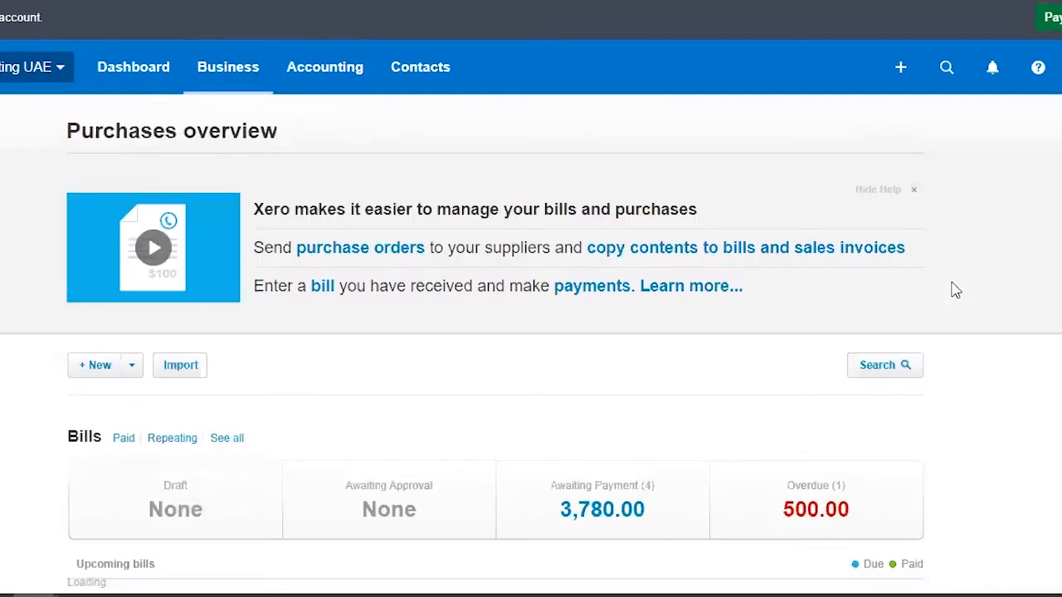
pyautogui.scroll(-4, 953, 289)
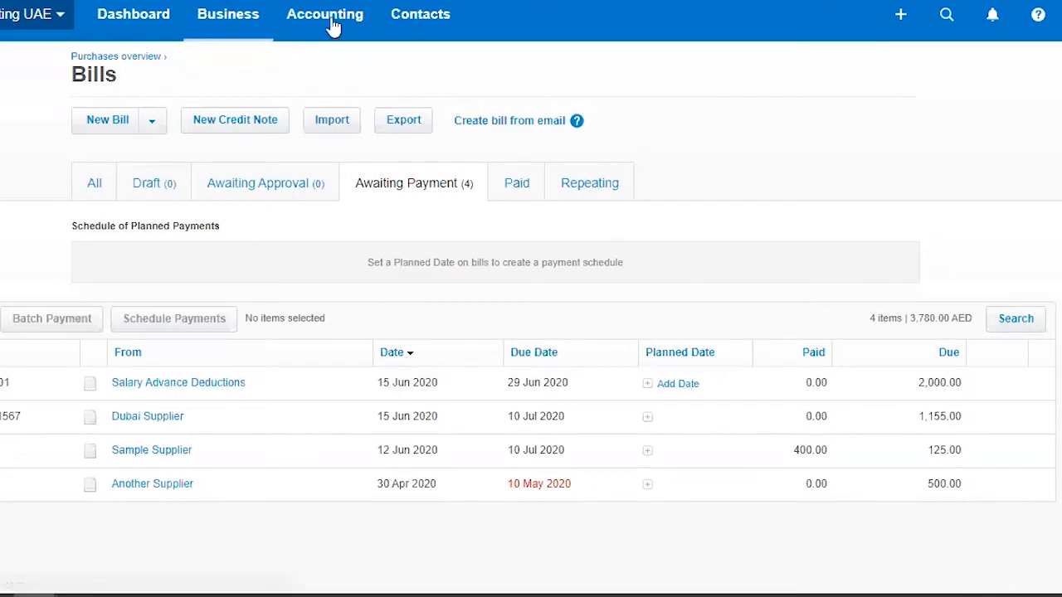
# Step: Open the Aged Payables report for June 2020 and examine the outstanding payables by supplier
pyautogui.click(332, 25)
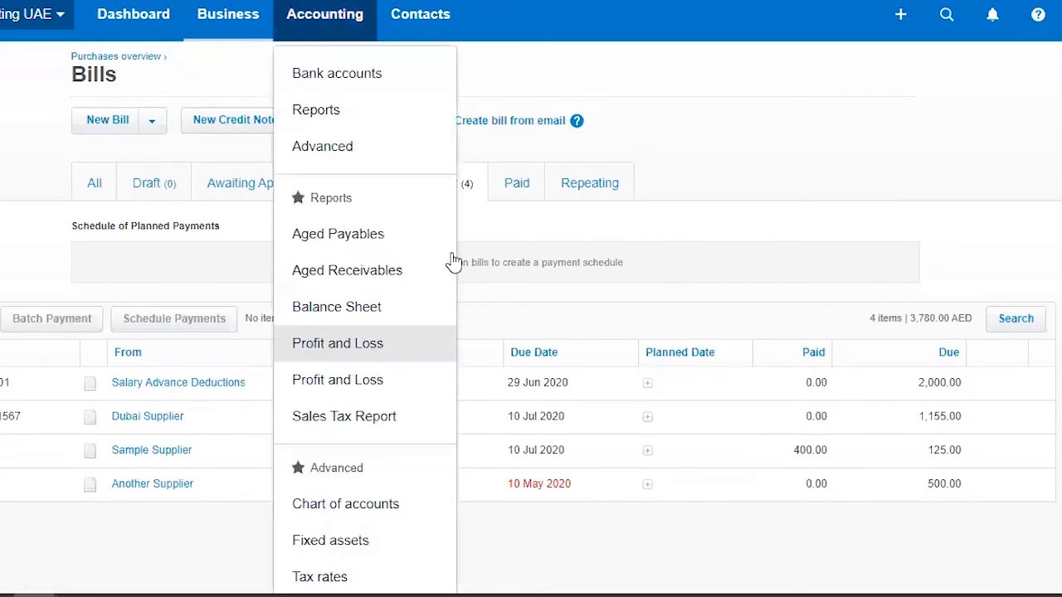
pyautogui.click(419, 239)
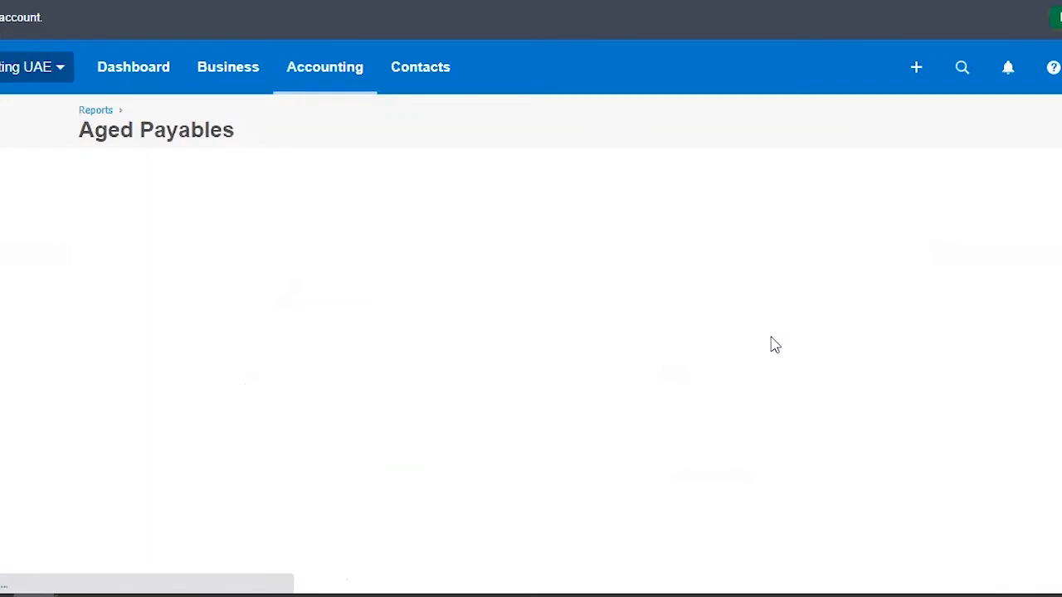
pyautogui.scroll(-3, 819, 343)
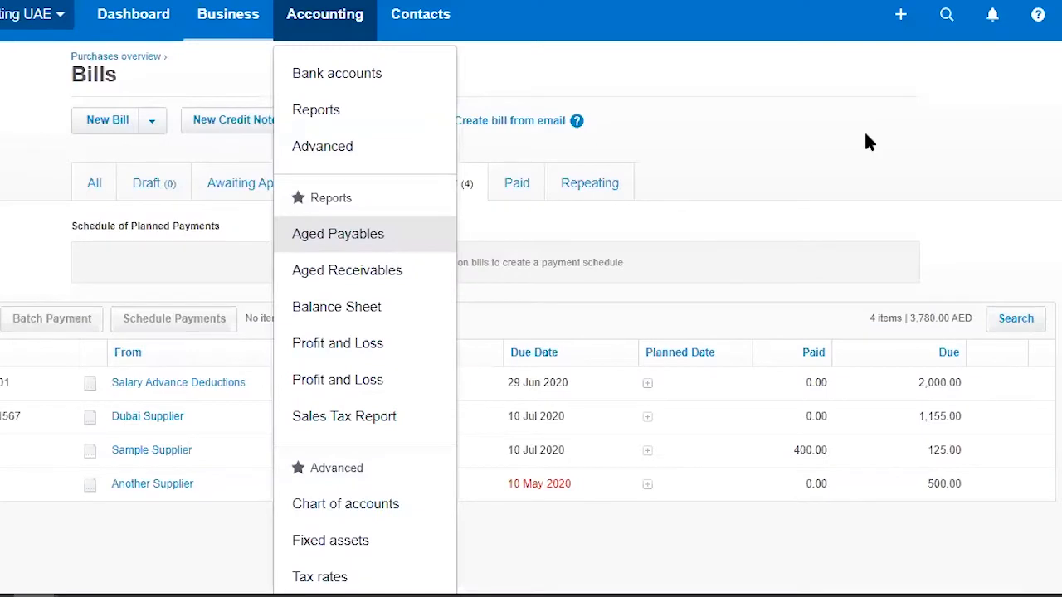
# Step: Return to the bills awaiting payment and open the Salary Advance Deductions payable through its pay run
pyautogui.click(866, 142)
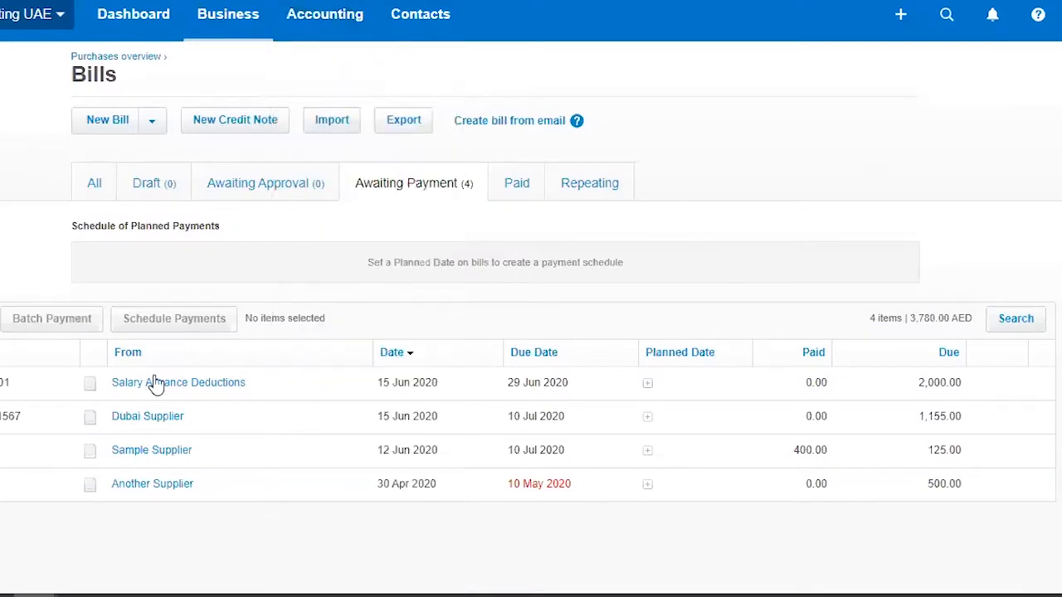
pyautogui.click(194, 393)
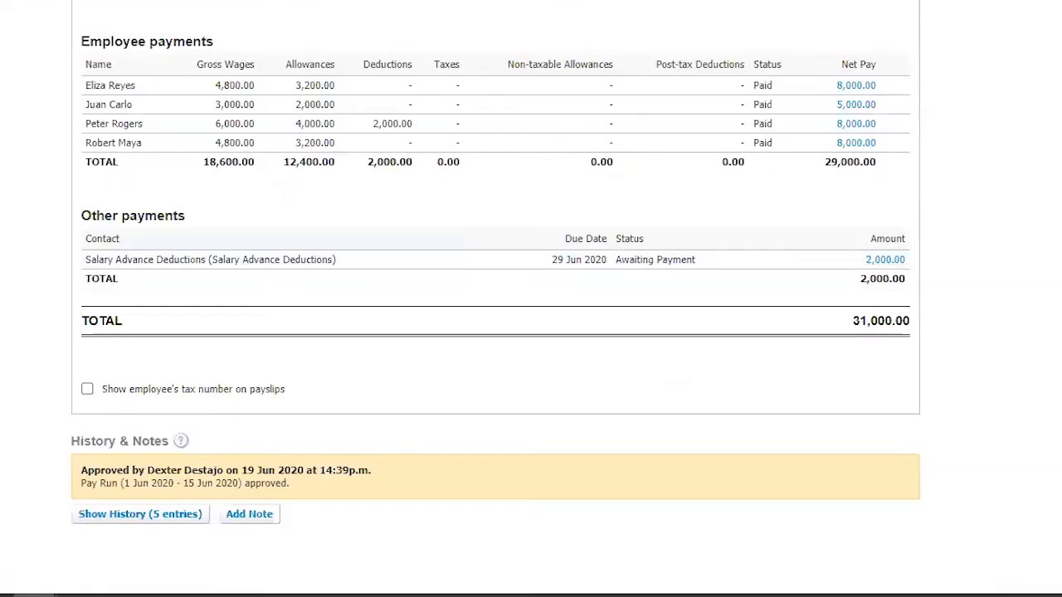
pyautogui.scroll(-2, 1029, 286)
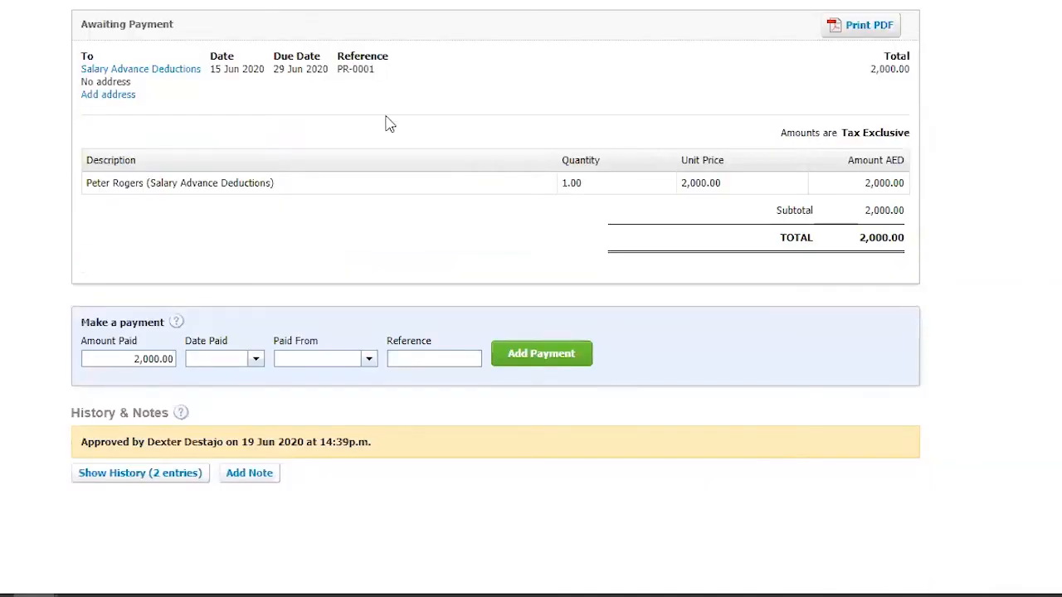
# Step: Date the Salary Advance Deductions payment 15 Jun 2020 and show the accounts it can be paid from
pyautogui.click(254, 361)
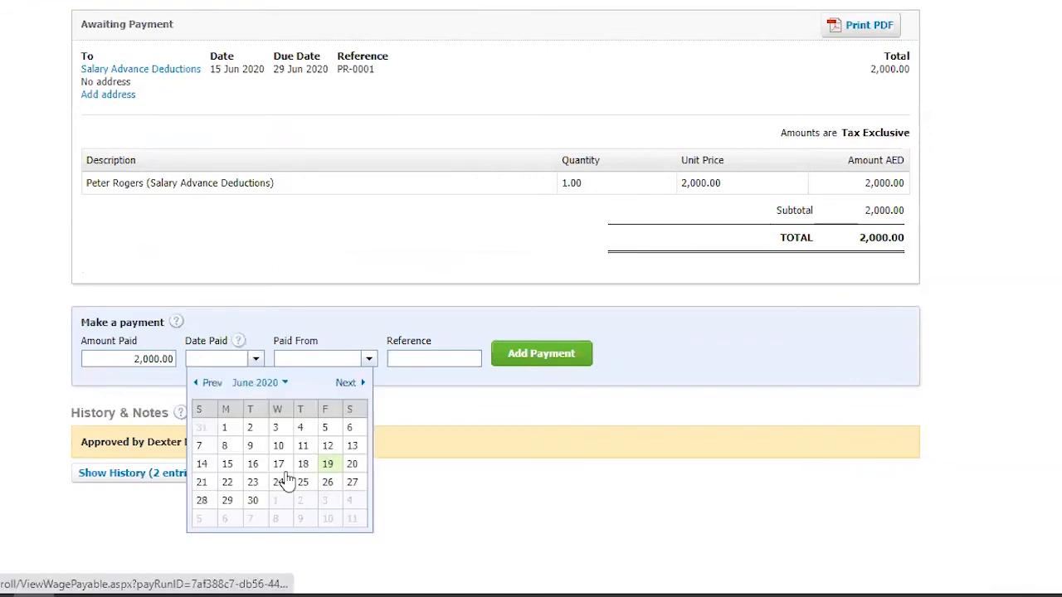
pyautogui.click(228, 467)
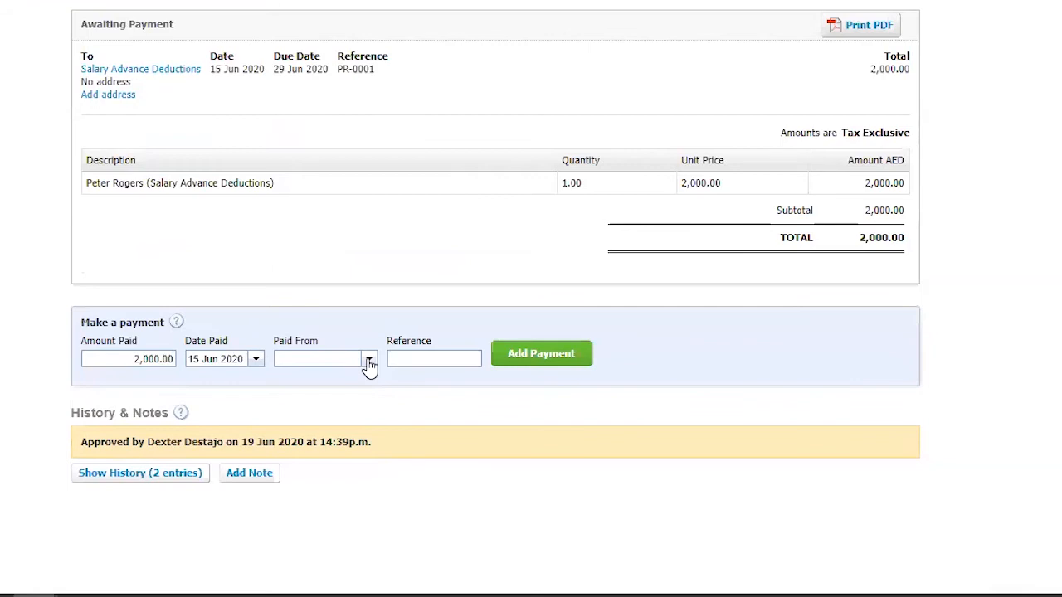
pyautogui.click(369, 363)
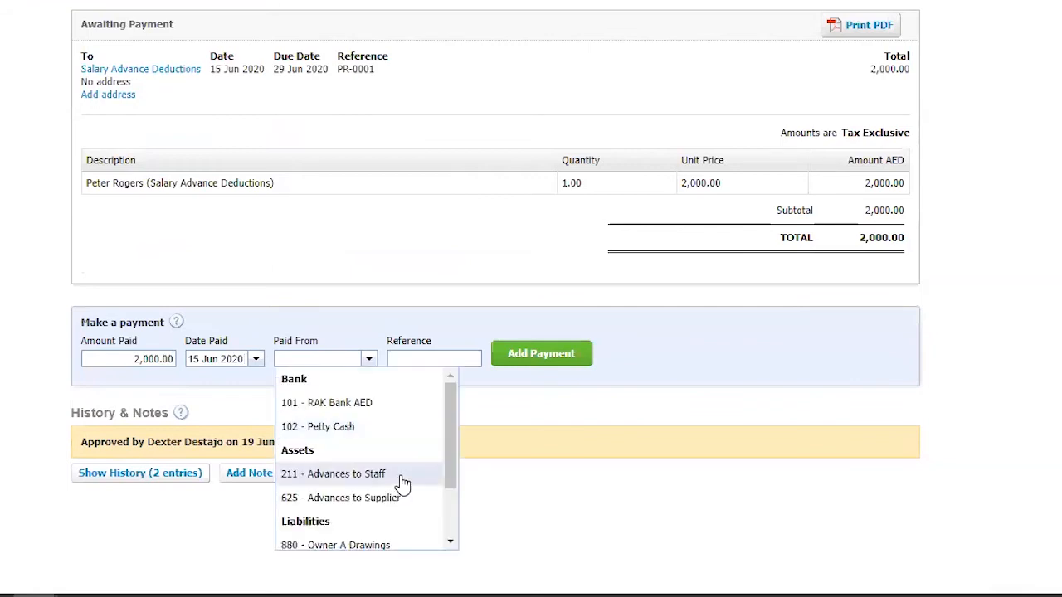
pyautogui.press('Return')
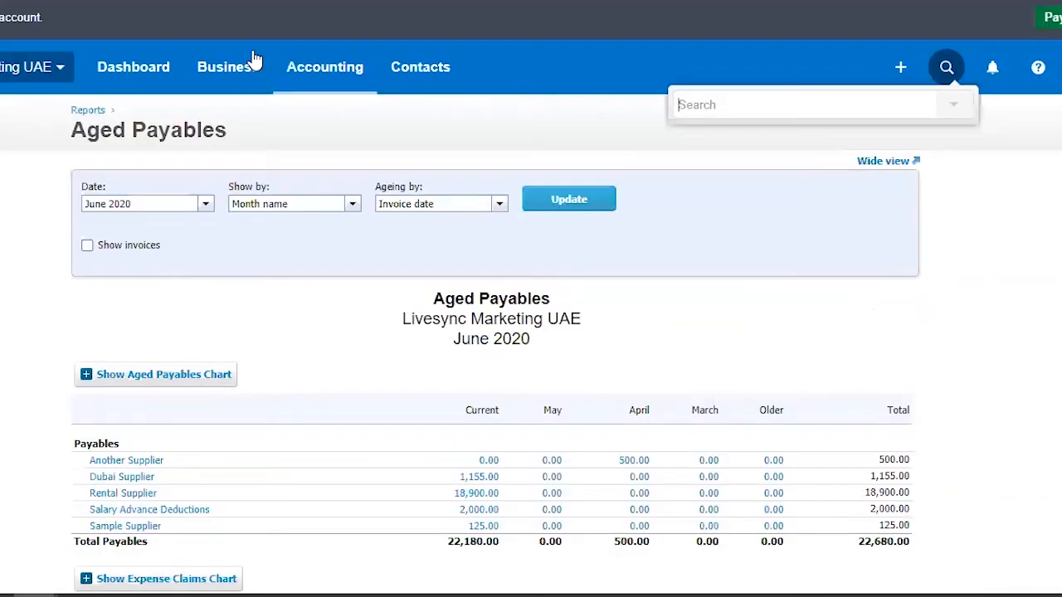
# Step: Open the June 2020 Balance Sheet and view the transactions behind Advances to Staff
pyautogui.click(321, 74)
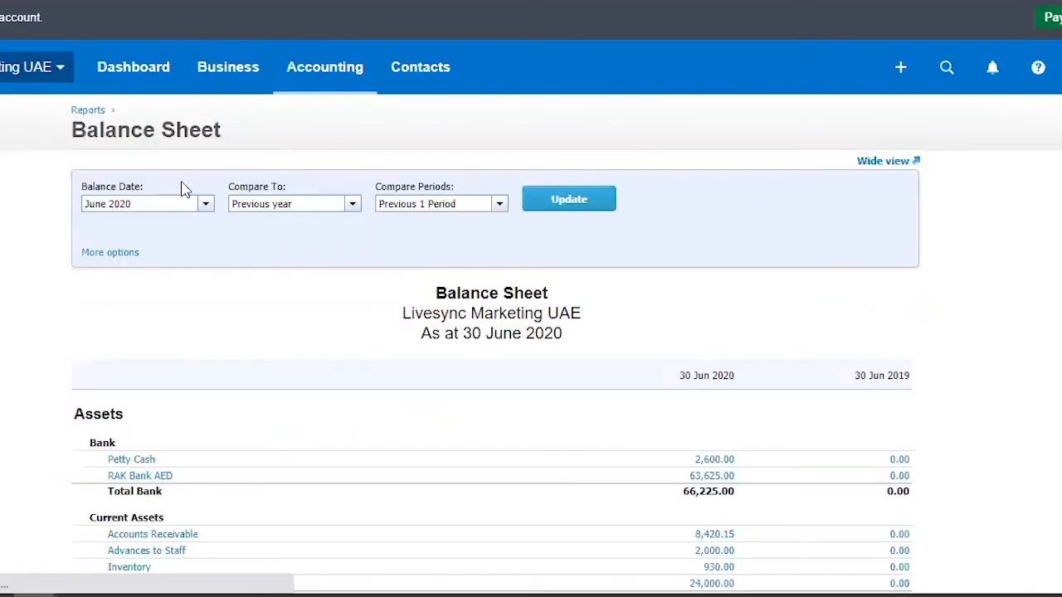
pyautogui.scroll(-4, 174, 199)
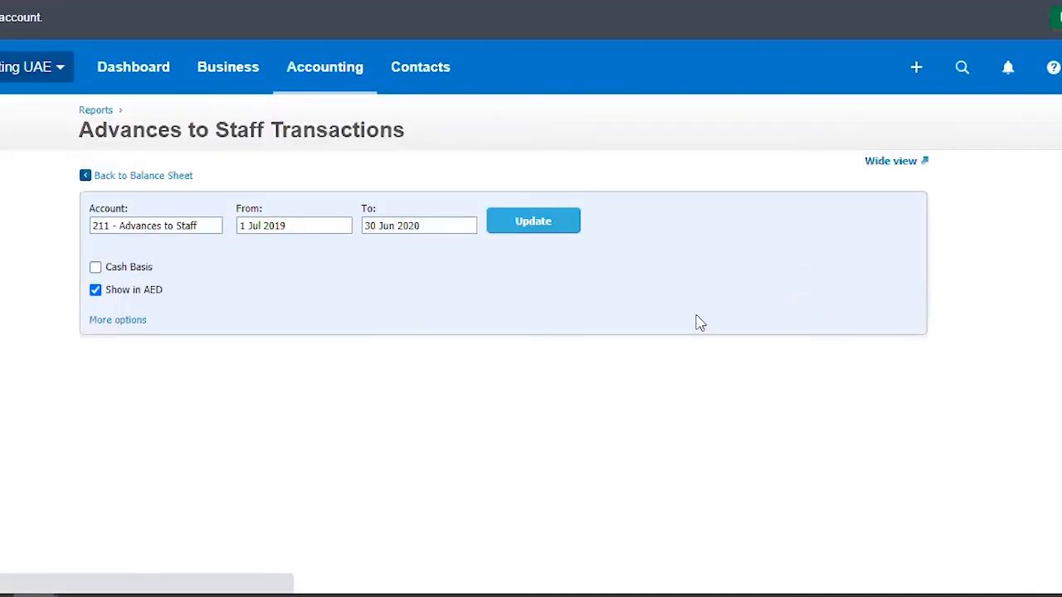
# Step: Pay the 2,000.00 Salary Advance Deductions bill from 211 - Advances to Staff with the reference "Closing the Staff Advance"
pyautogui.scroll(-3, 148, 293)
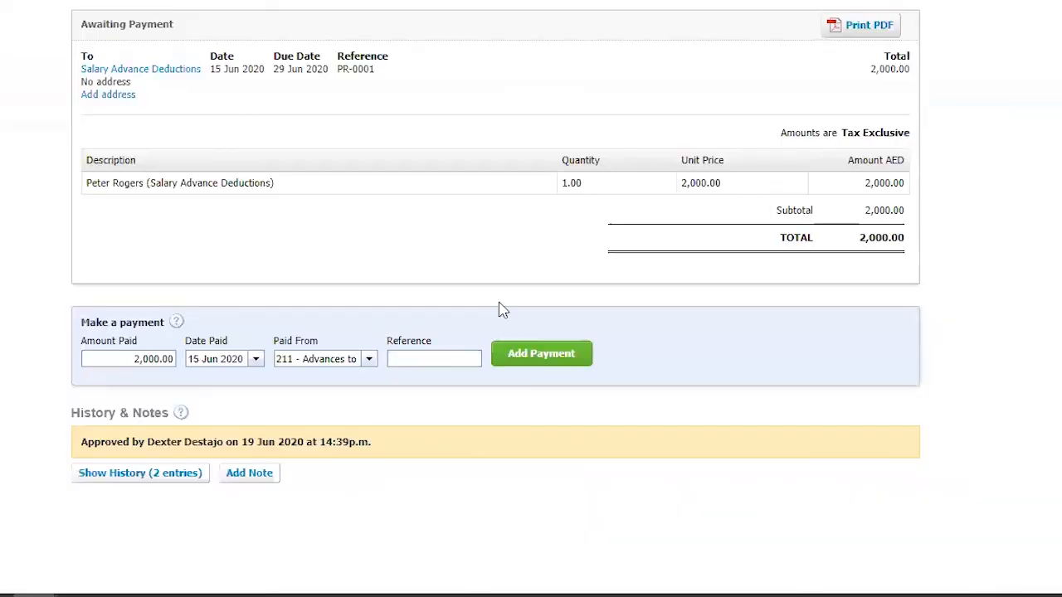
pyautogui.click(368, 358)
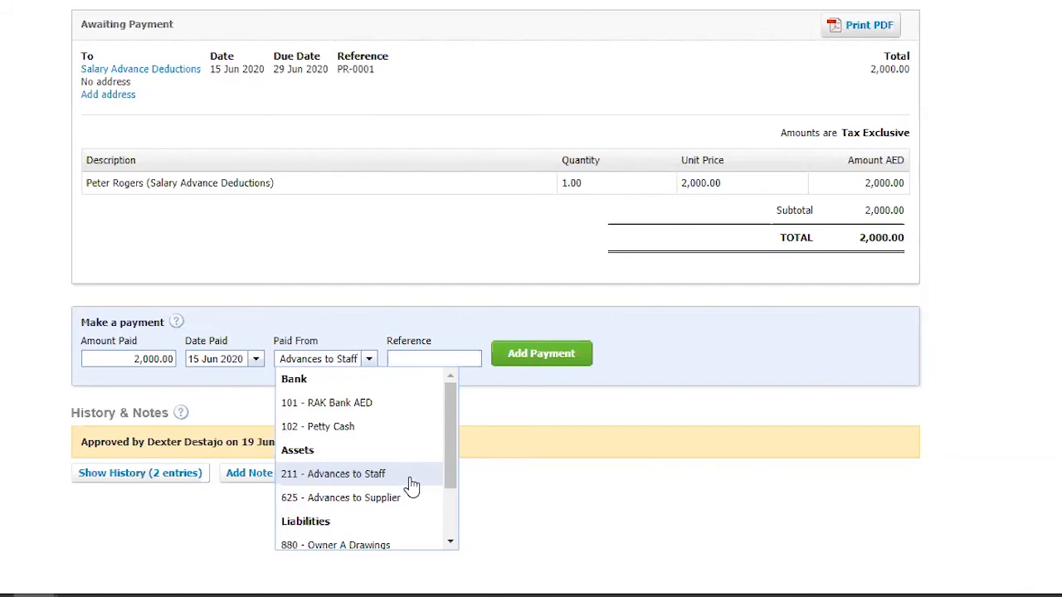
pyautogui.click(412, 485)
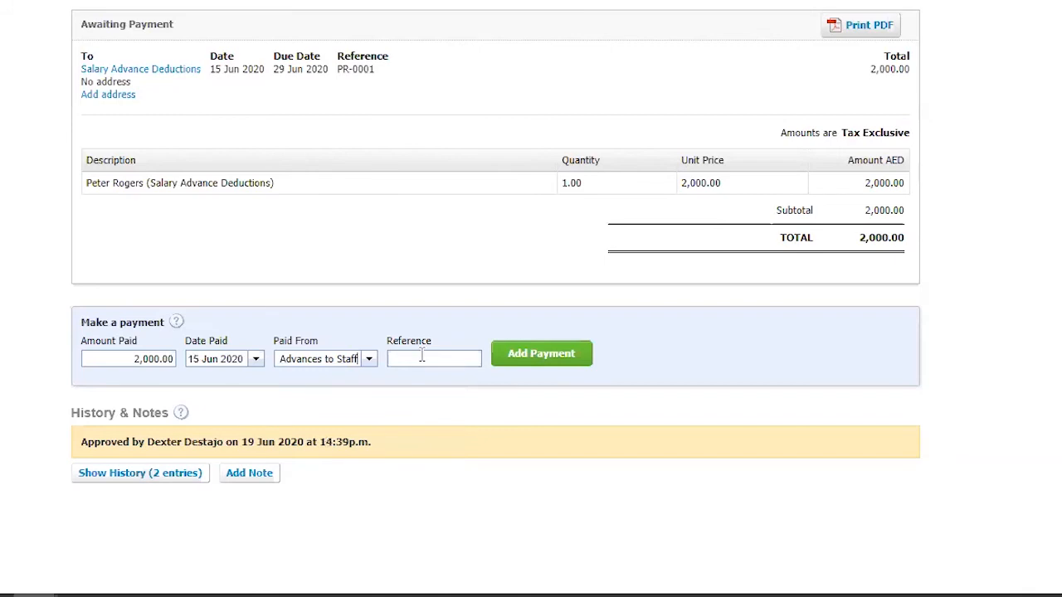
pyautogui.write('Clo')
pyautogui.write('sing the ')
pyautogui.write('Staff A')
pyautogui.write('dvance')
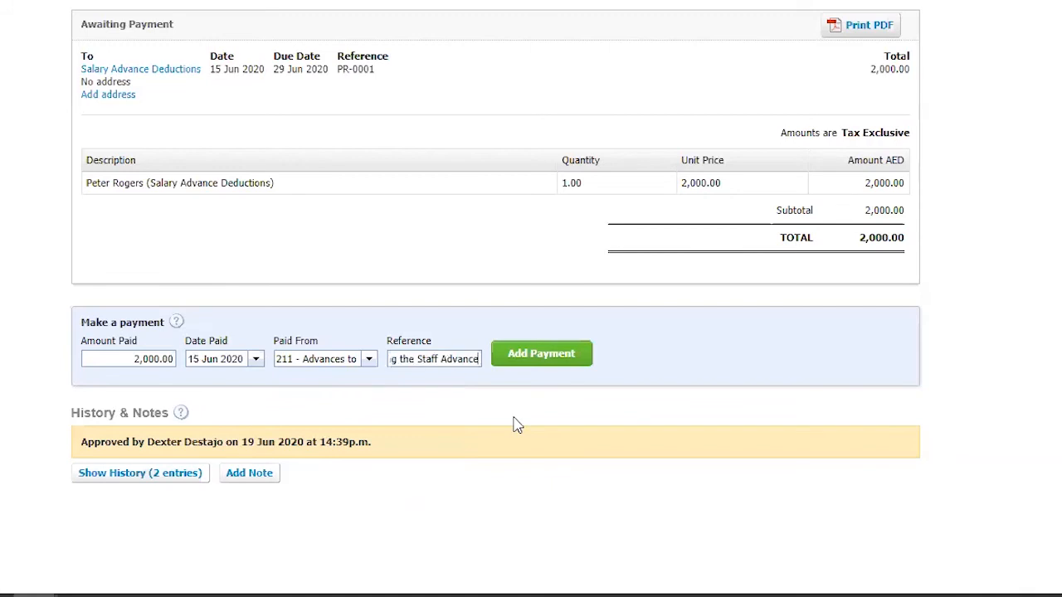
pyautogui.click(554, 367)
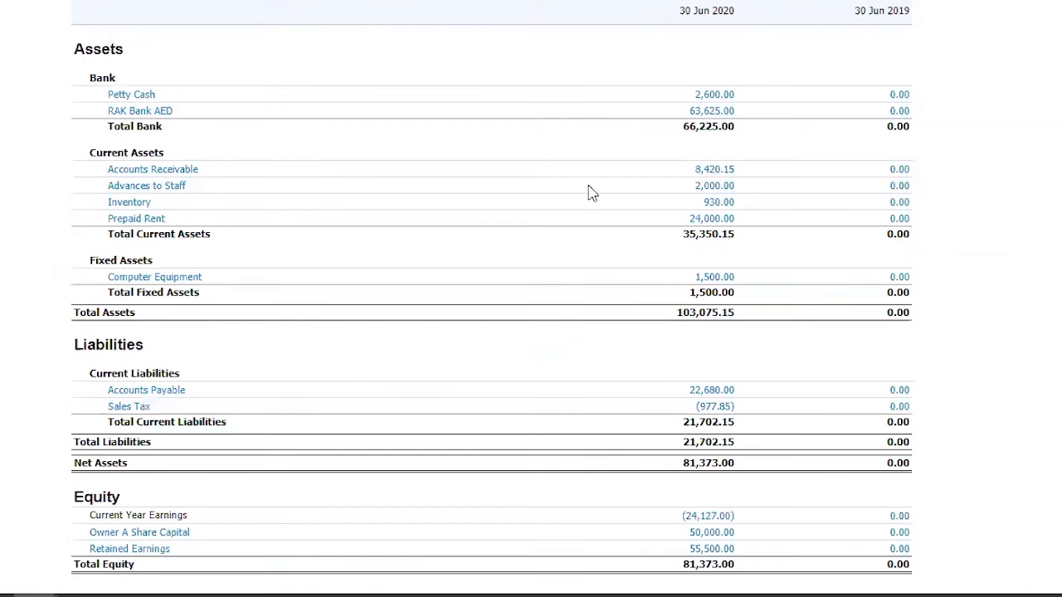
# Step: Refresh the June 2020 Balance Sheet and check the current assets for Advances to Staff
pyautogui.scroll(5, 590, 192)
pyautogui.scroll(-5, 777, 244)
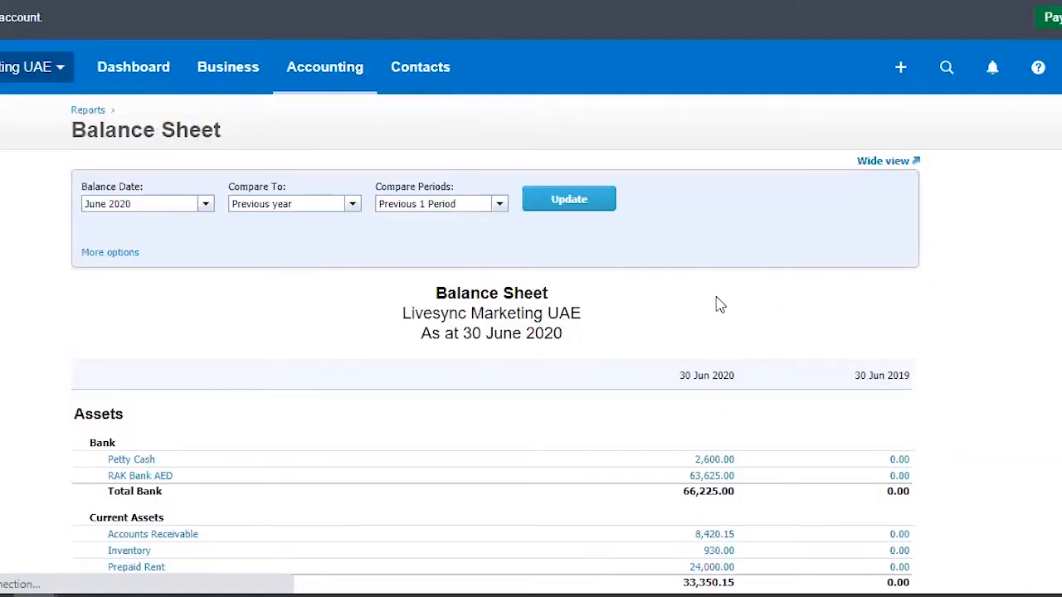
pyautogui.scroll(-3, 730, 348)
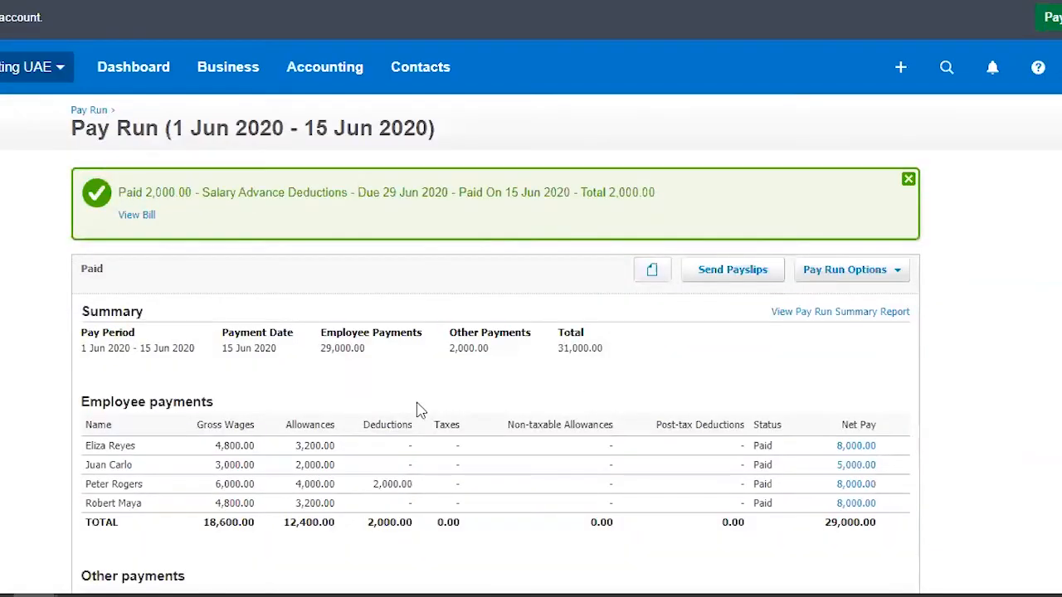
# Step: Review the employee payments and other payments of the 1 Jun 2020 - 15 Jun 2020 pay run
pyautogui.scroll(-1, 419, 415)
pyautogui.scroll(-2, 423, 422)
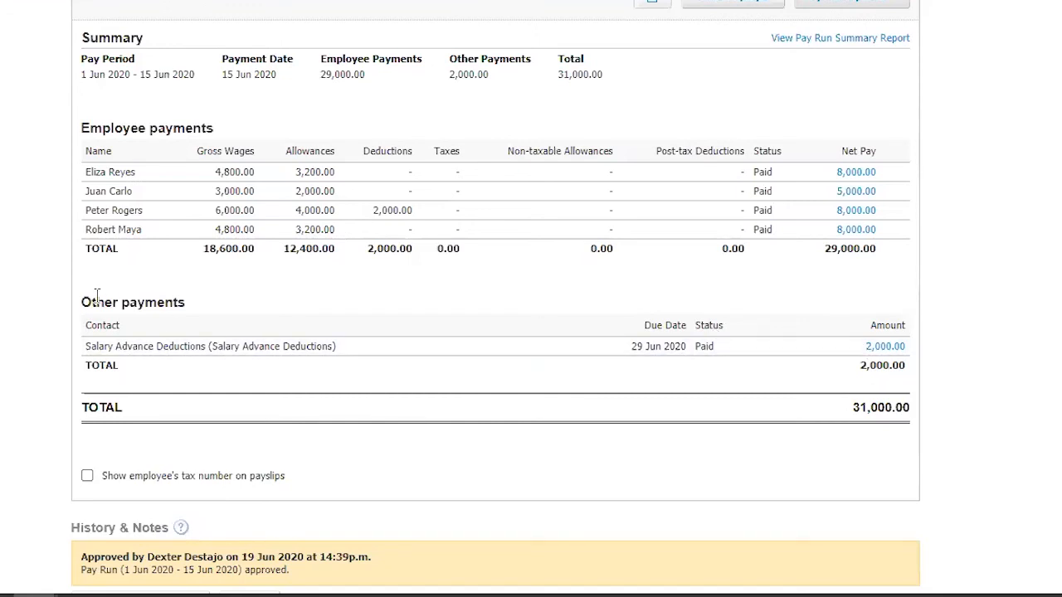
pyautogui.moveTo(81, 307); pyautogui.dragTo(203, 309)
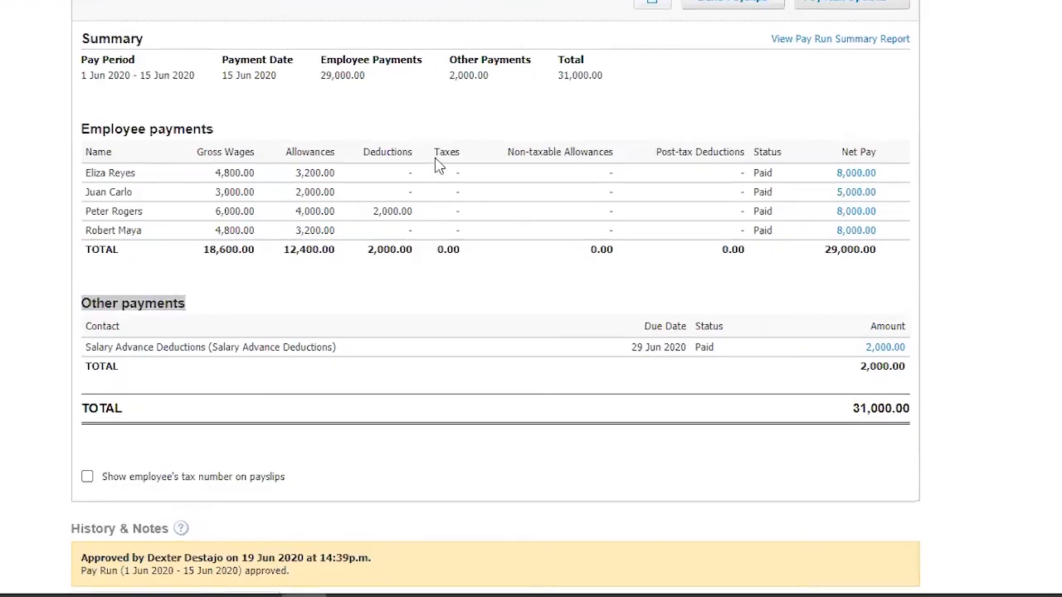
# Step: Return to the pay run list and create a new pay run copied from 1 Jun 2020 - 15 Jun 2020
pyautogui.scroll(3, 437, 166)
pyautogui.click(89, 112)
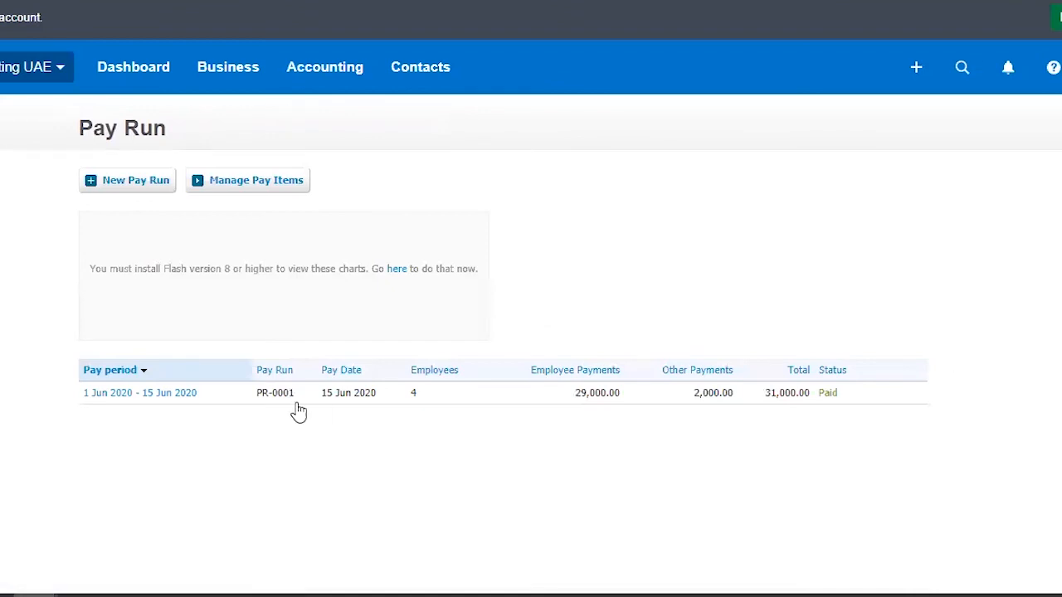
pyautogui.click(111, 180)
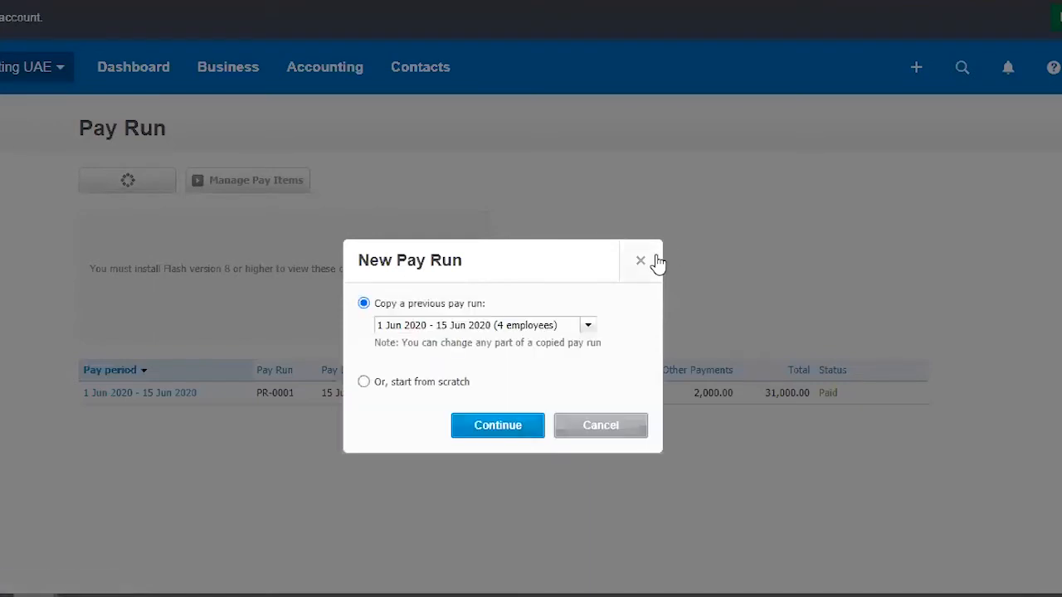
pyautogui.click(589, 328)
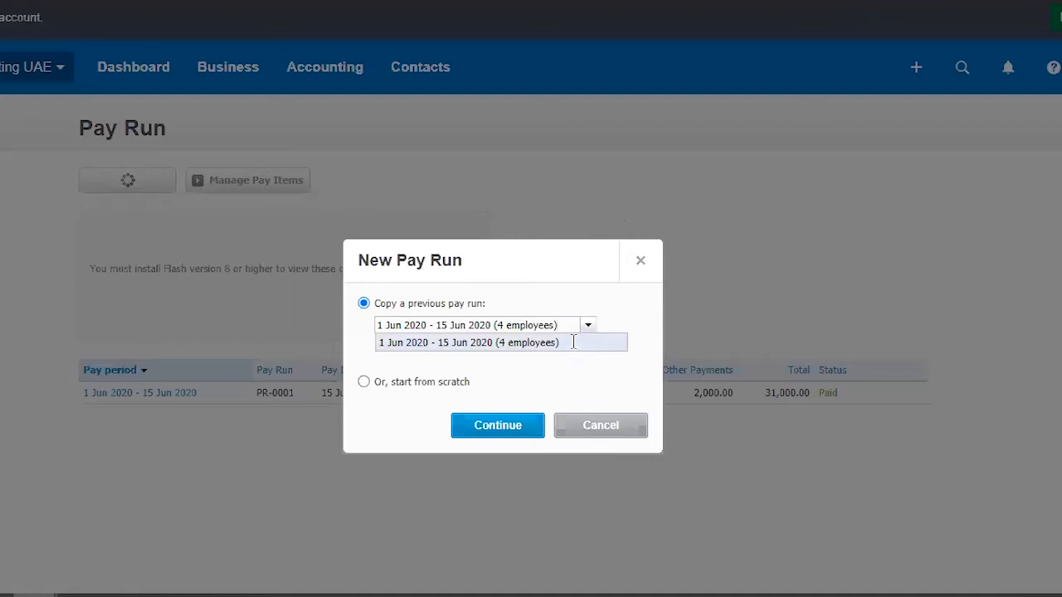
pyautogui.click(365, 384)
pyautogui.click(363, 381)
pyautogui.click(363, 304)
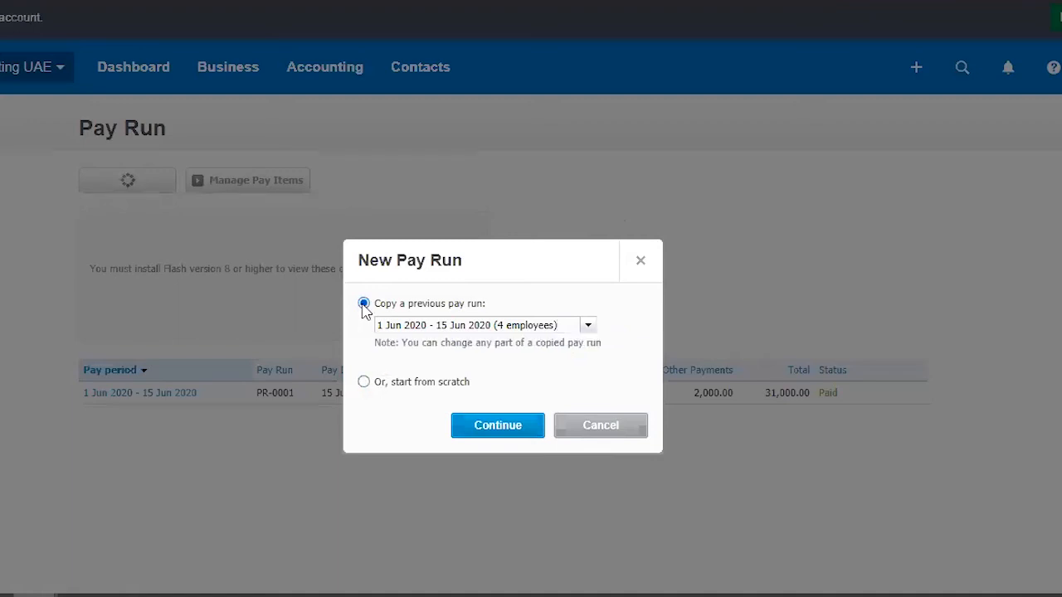
pyautogui.click(535, 429)
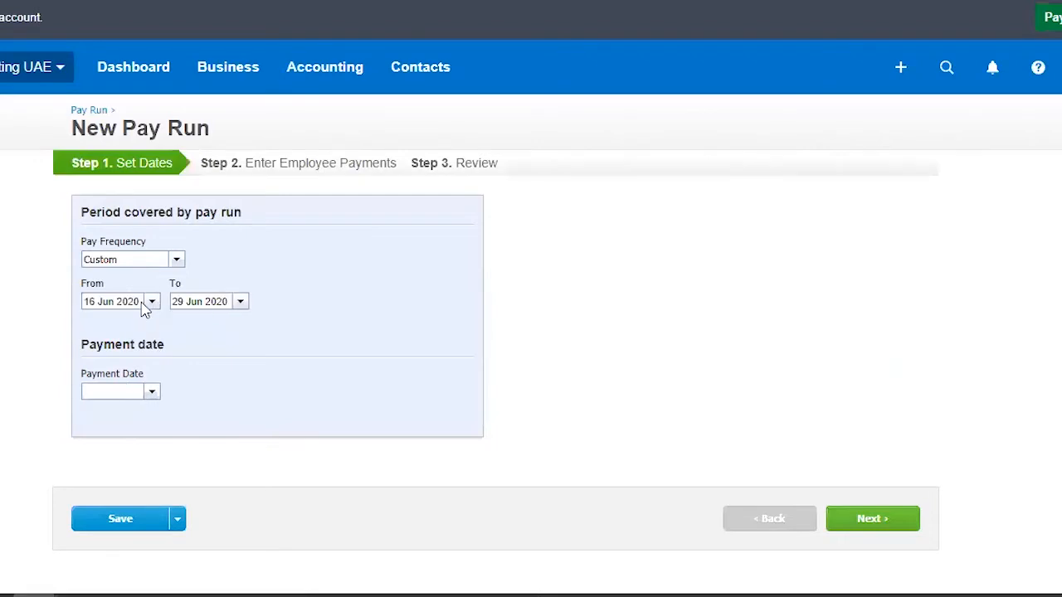
# Step: End the pay period on 30 Jun 2020, set the payment date to 30 Jun 2020 and continue to the employee payments
pyautogui.click(240, 301)
pyautogui.click(237, 440)
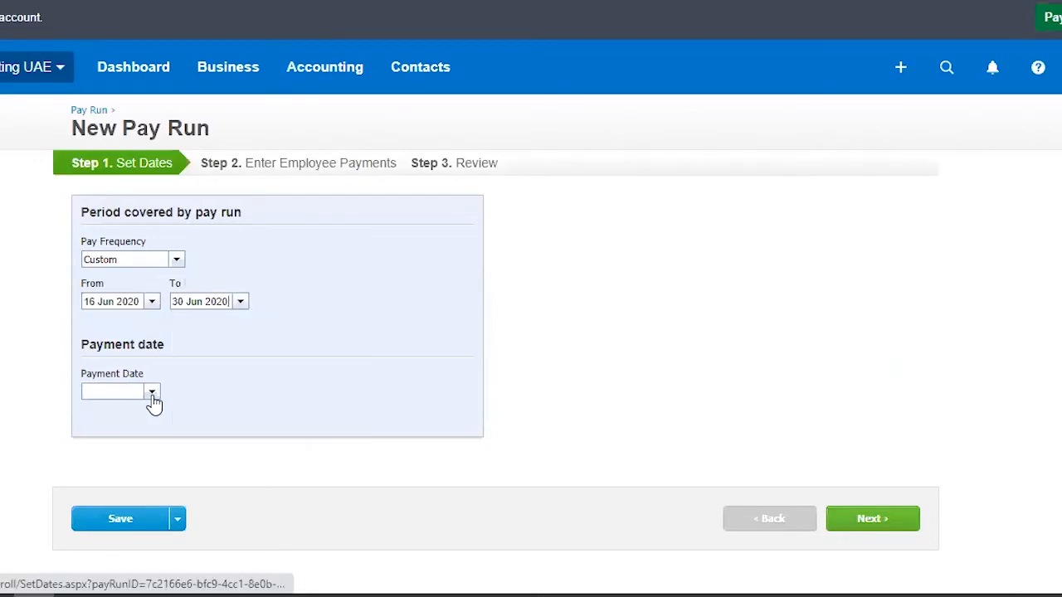
pyautogui.click(151, 392)
pyautogui.click(148, 533)
pyautogui.scroll(-1, 403, 373)
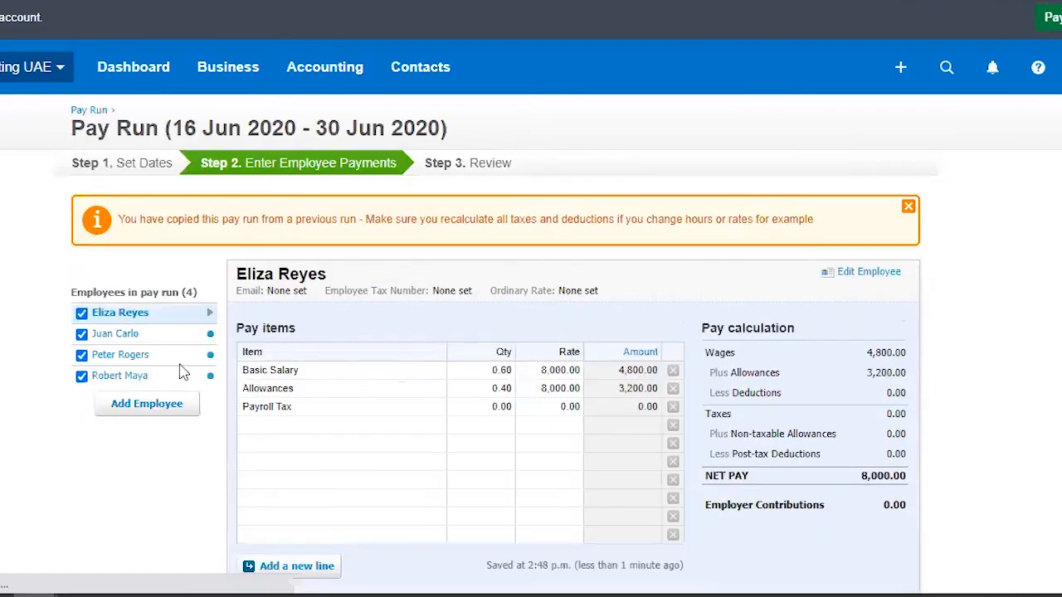
# Step: Remove the Salary Advance Deductions and Payroll Tax lines from the pay items of the employee with the 10,000.00 rate
pyautogui.click(108, 356)
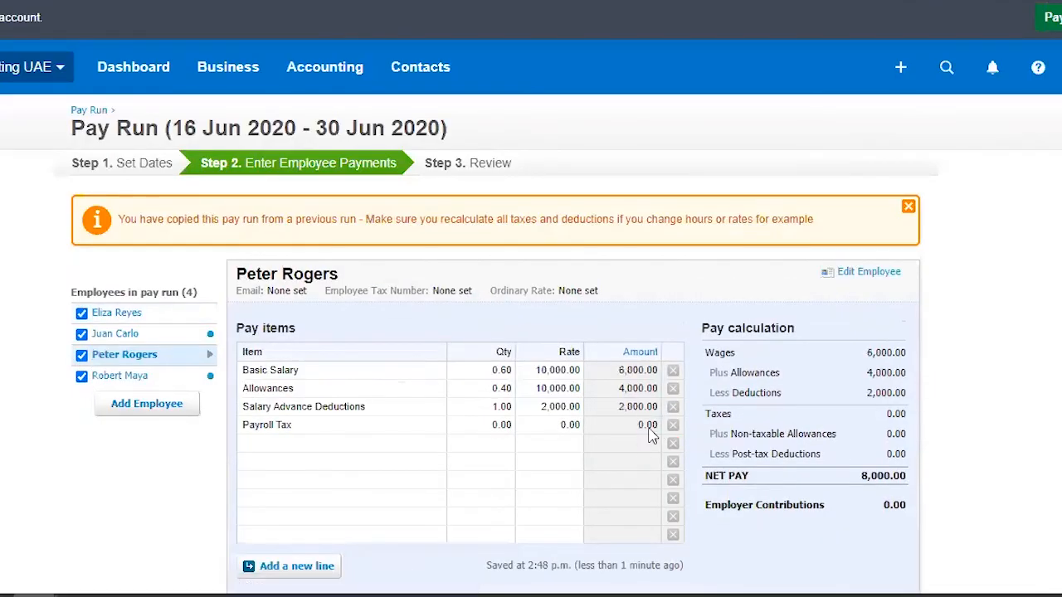
pyautogui.click(673, 407)
pyautogui.click(673, 407)
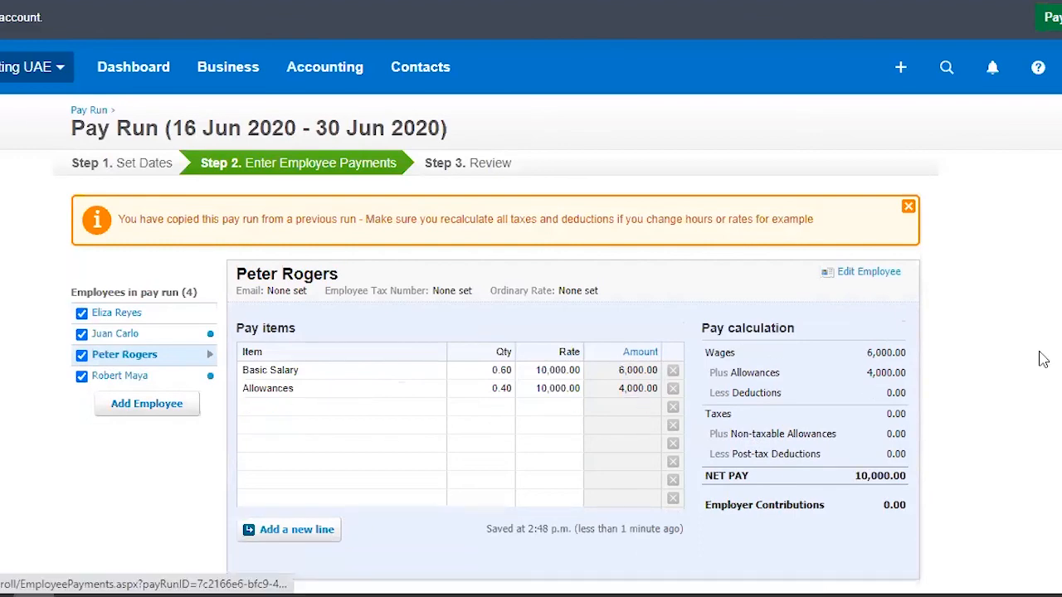
# Step: Continue to the review stage and approve the 16 Jun 2020 - 30 Jun 2020 pay run
pyautogui.scroll(-3, 1020, 353)
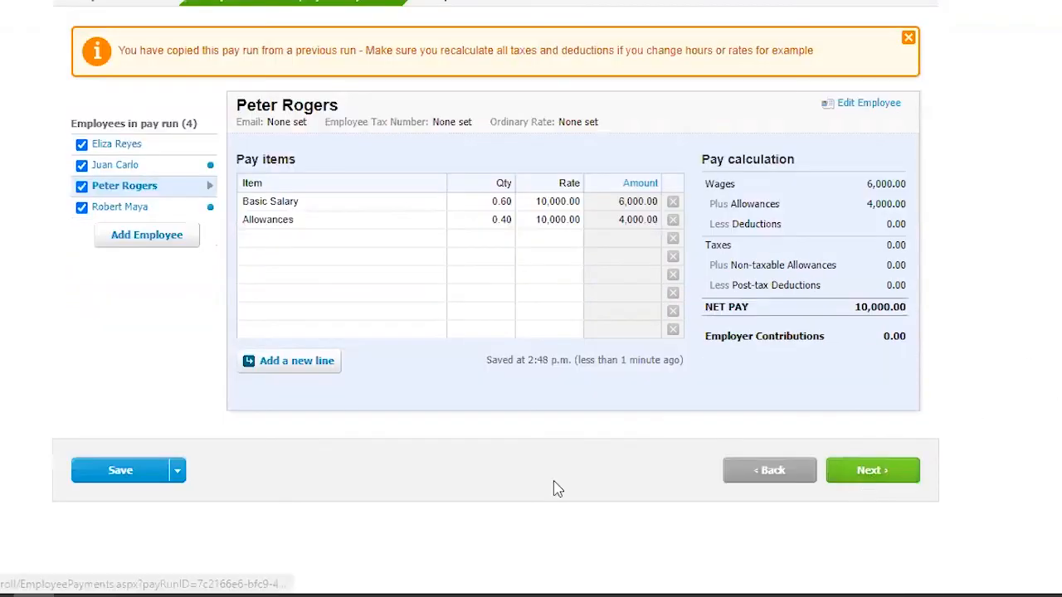
pyautogui.scroll(-5, 954, 332)
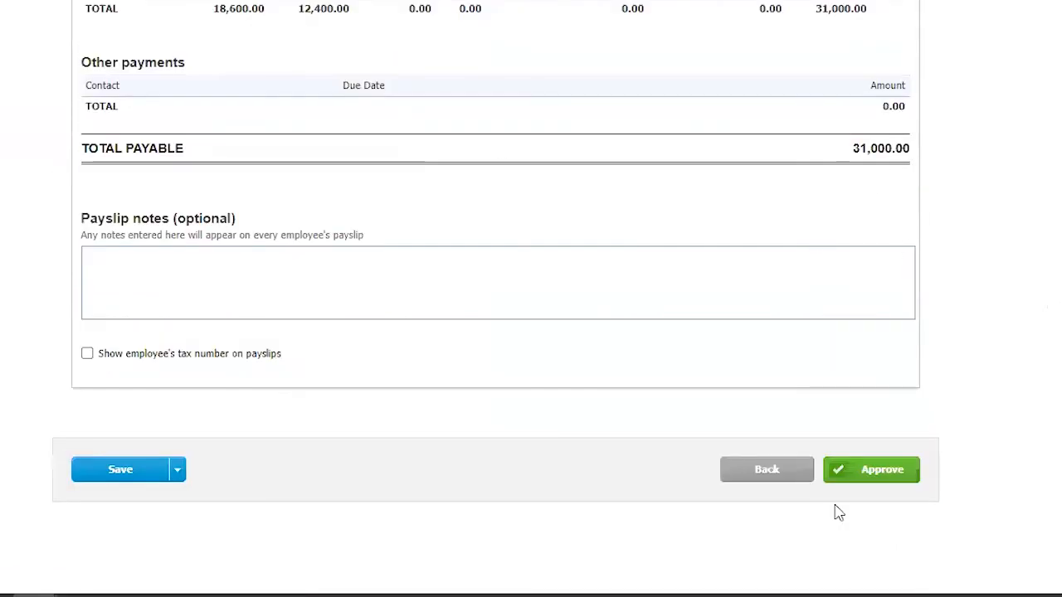
pyautogui.click(868, 479)
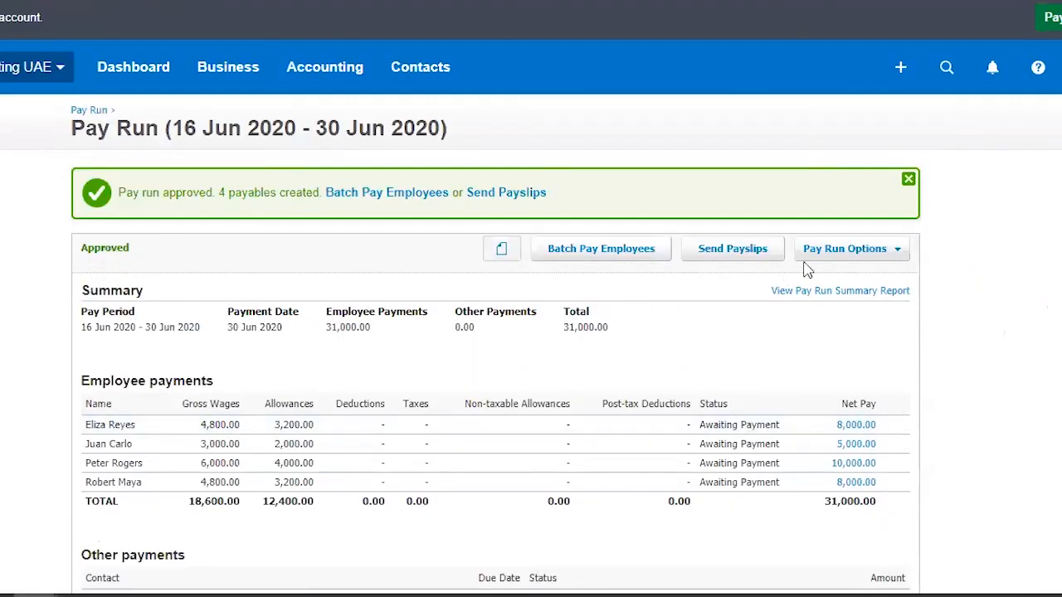
# Step: Open the first employee's payslip from the approved pay run and print it to PDF, leaving its sent status as-is
pyautogui.click(756, 251)
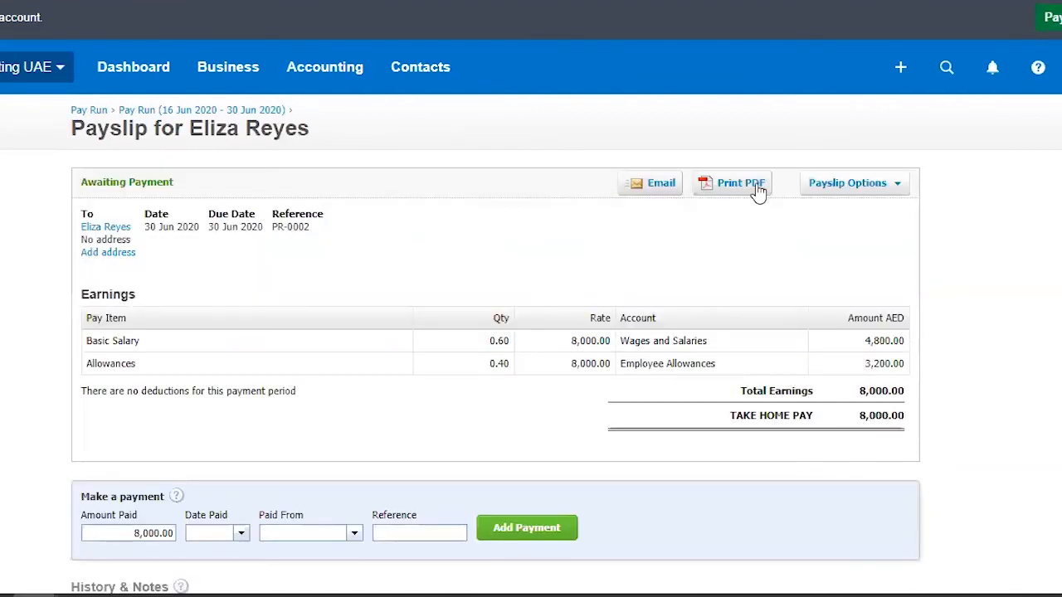
pyautogui.click(759, 190)
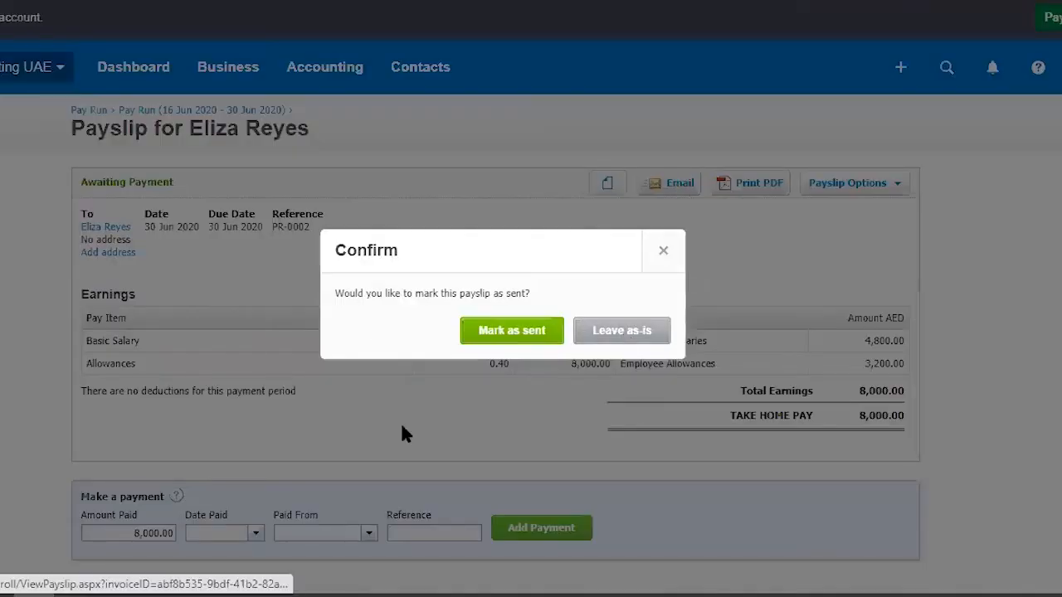
pyautogui.click(537, 325)
pyautogui.click(671, 440)
pyautogui.click(623, 336)
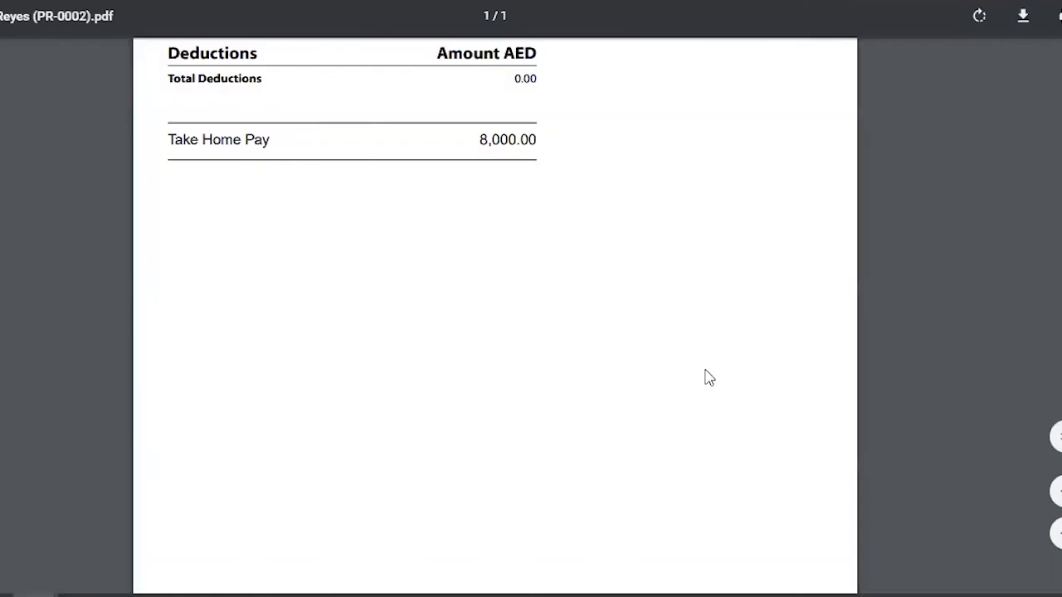
# Step: Examine the payslip PDF's pay day, pay period, earnings, deductions and take-home pay
pyautogui.scroll(3, 648, 328)
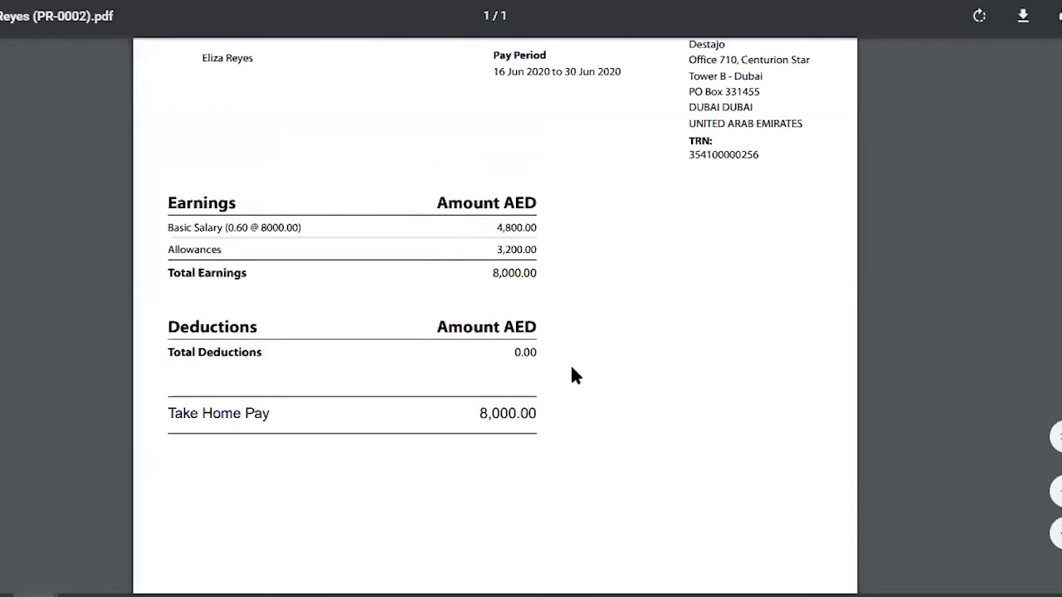
pyautogui.scroll(2, 630, 402)
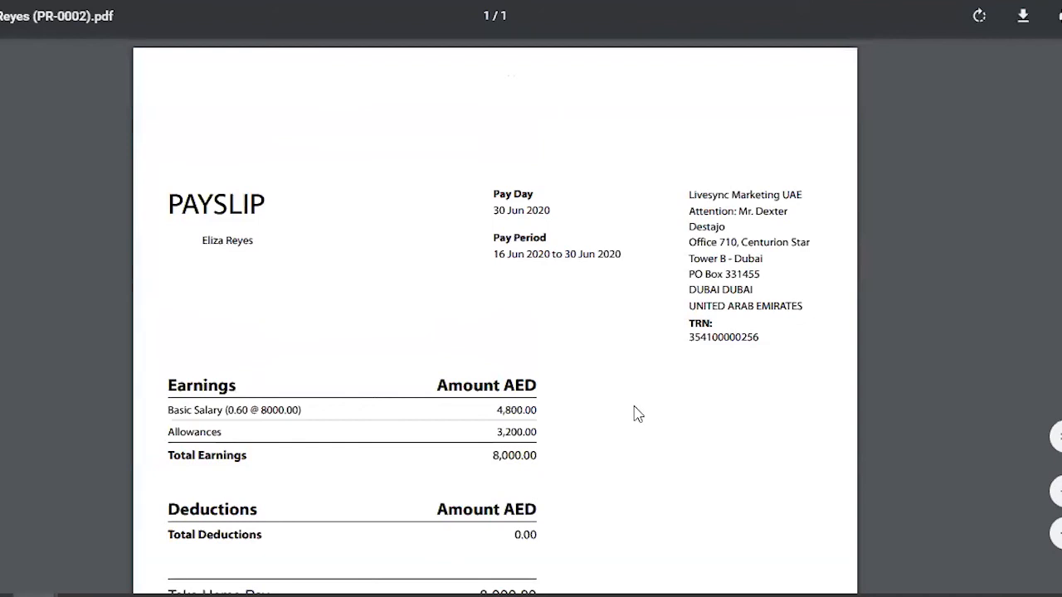
pyautogui.scroll(-2, 636, 413)
pyautogui.scroll(2, 636, 414)
pyautogui.scroll(-2, 581, 344)
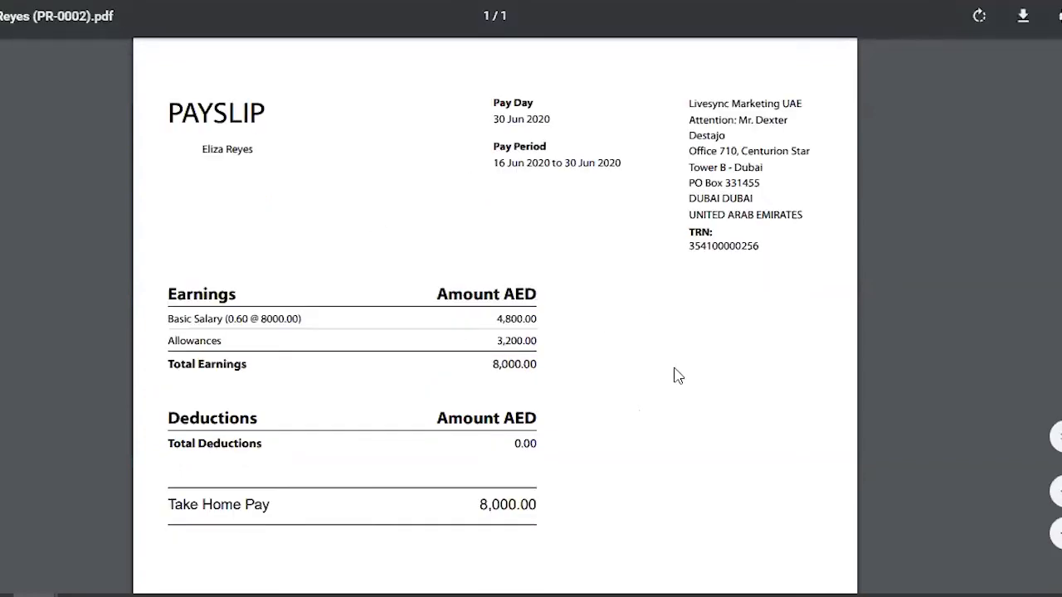
pyautogui.scroll(-5, 673, 375)
pyautogui.scroll(6, 673, 375)
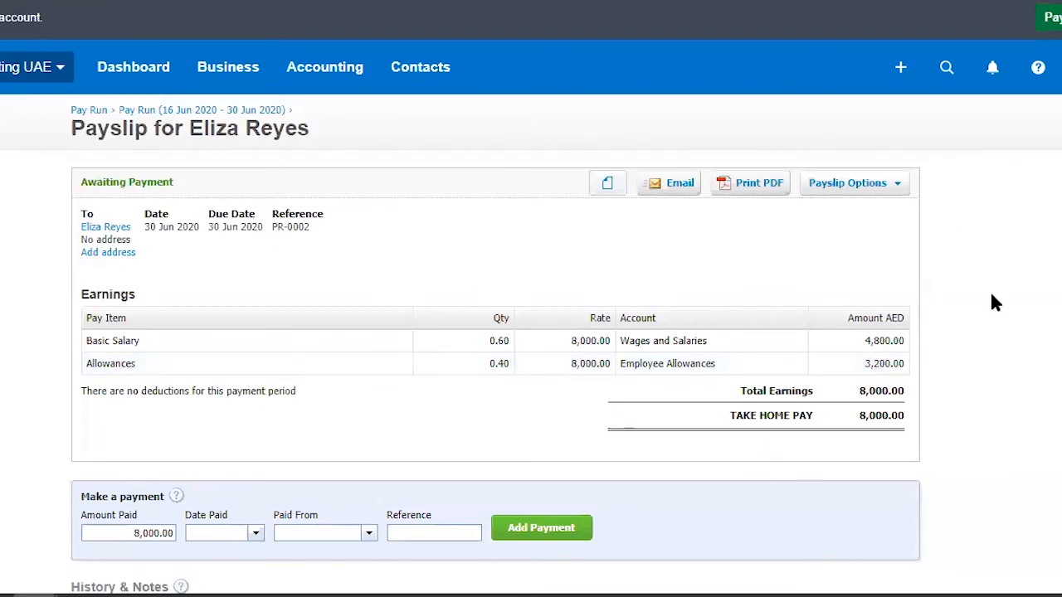
# Step: Return to the 16 Jun 2020 - 30 Jun 2020 pay run and view the options available for it
pyautogui.click(871, 186)
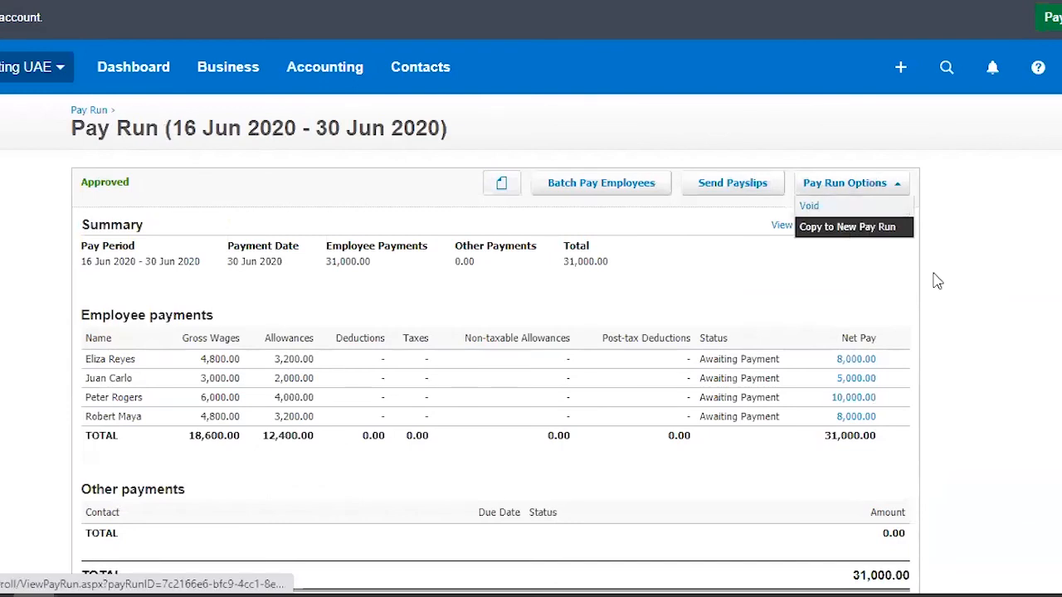
pyautogui.click(988, 296)
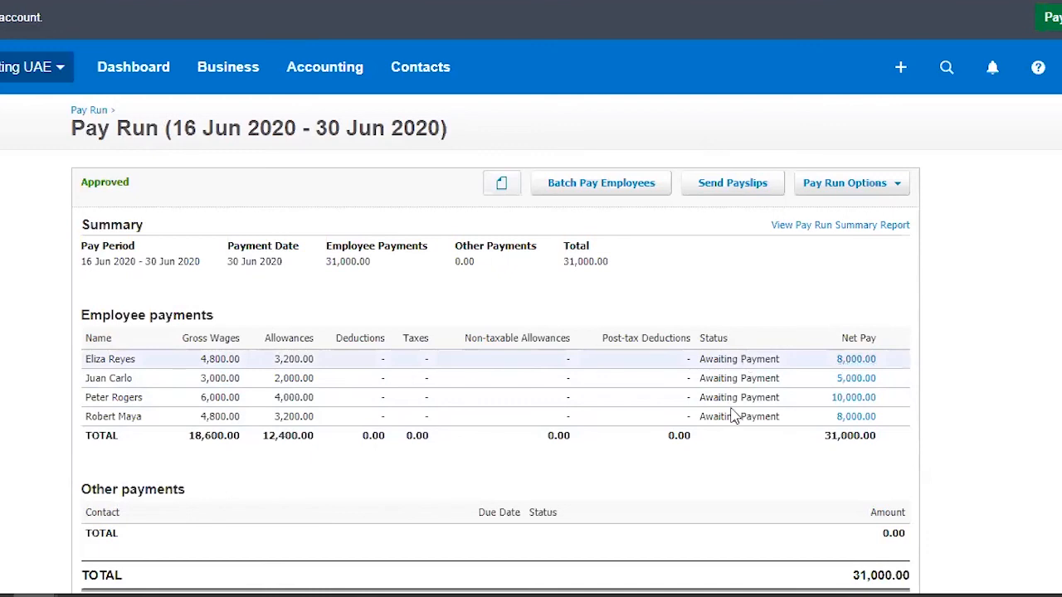
pyautogui.click(846, 184)
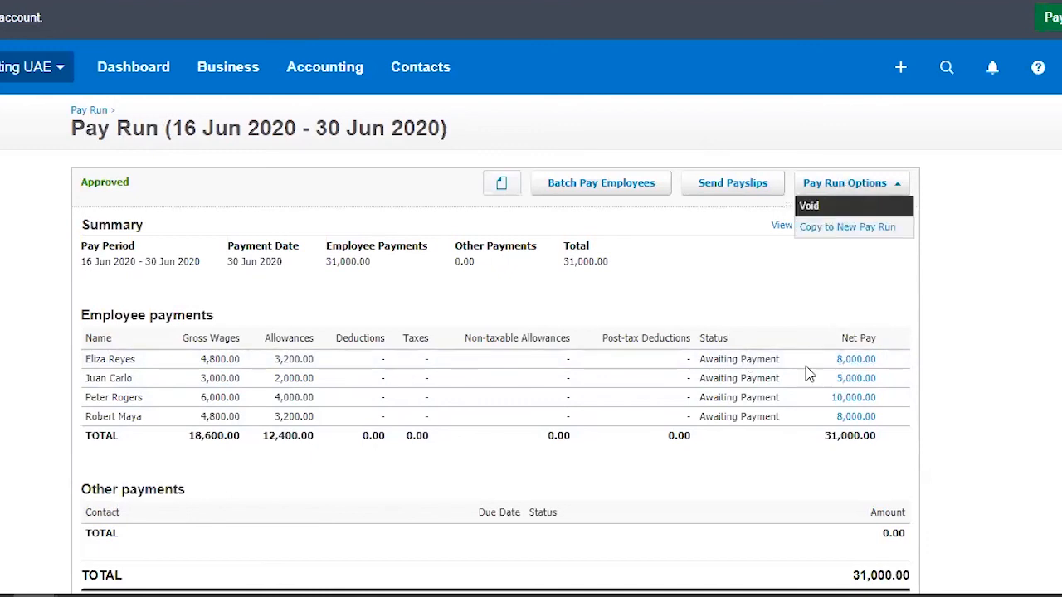
# Step: Open the paid 1 Jun 2020 - 15 Jun 2020 pay run, view its available options and review its payments
pyautogui.click(91, 109)
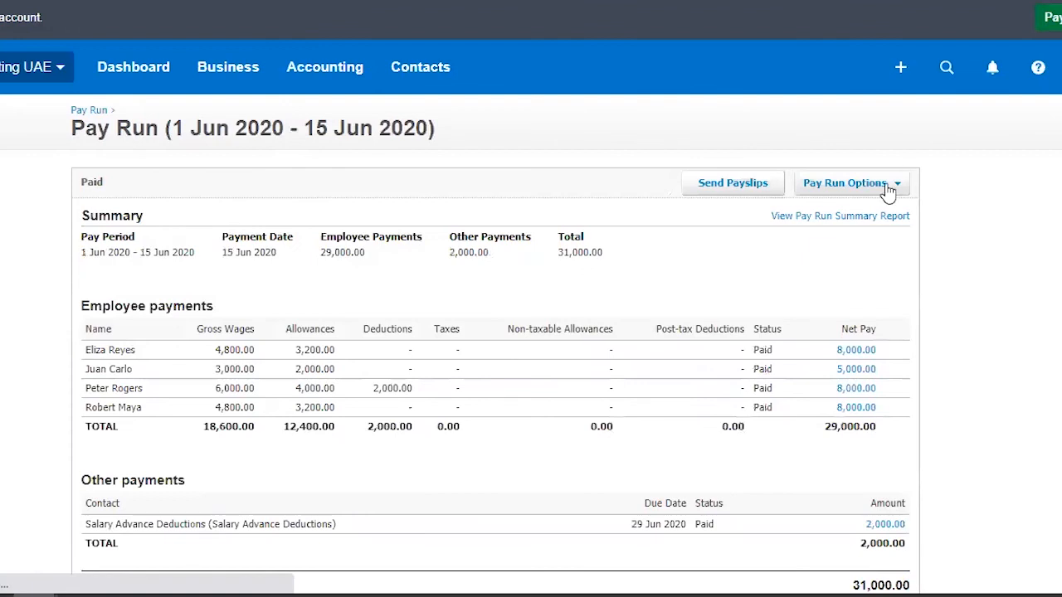
pyautogui.click(889, 186)
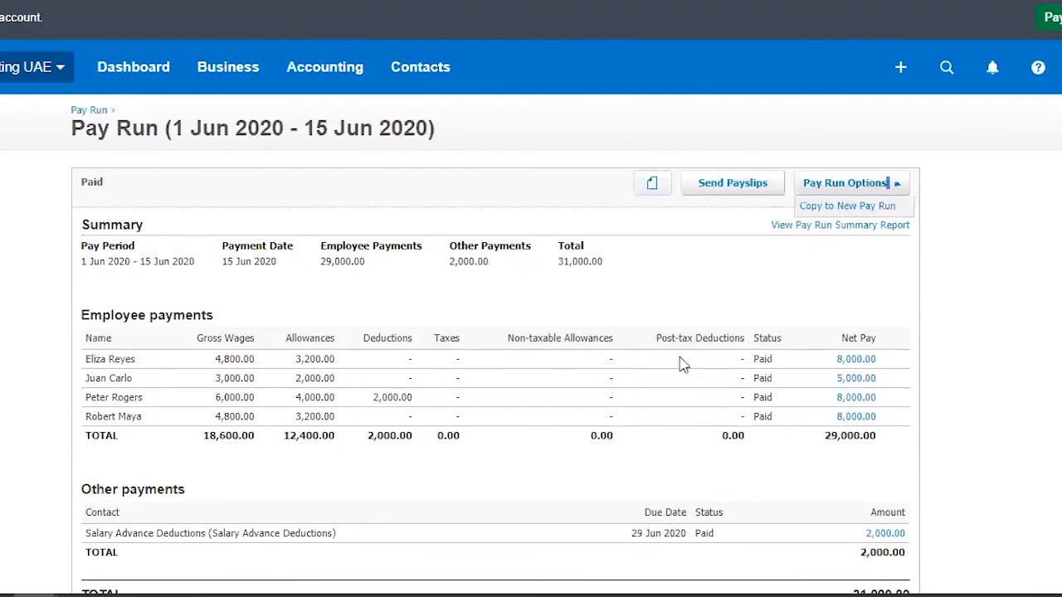
pyautogui.click(1027, 312)
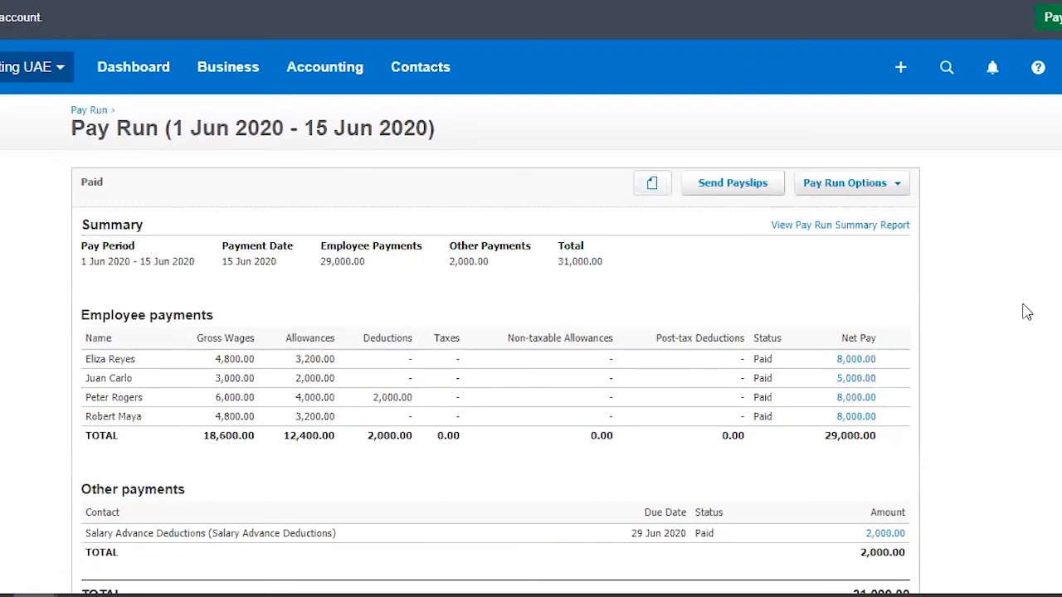
pyautogui.scroll(-2, 1018, 306)
pyautogui.scroll(2, 1018, 306)
pyautogui.scroll(-2, 998, 312)
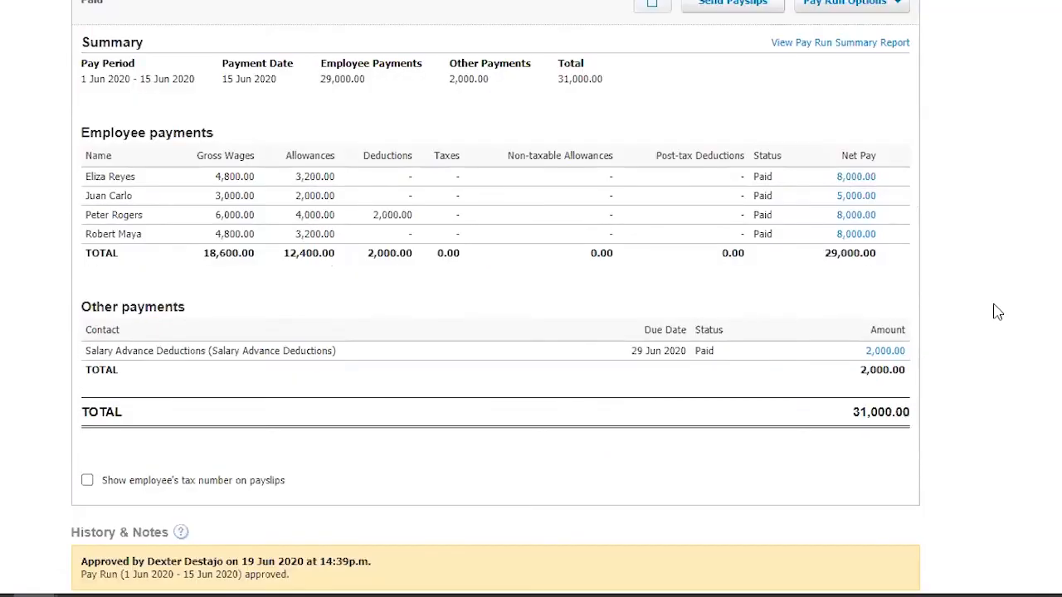
# Step: Examine the summary, employee payments and other payments of the 1 Jun 2020 - 15 Jun 2020 pay run
pyautogui.scroll(1, 995, 311)
pyautogui.scroll(2, 963, 319)
pyautogui.scroll(-4, 999, 319)
pyautogui.scroll(2, 998, 321)
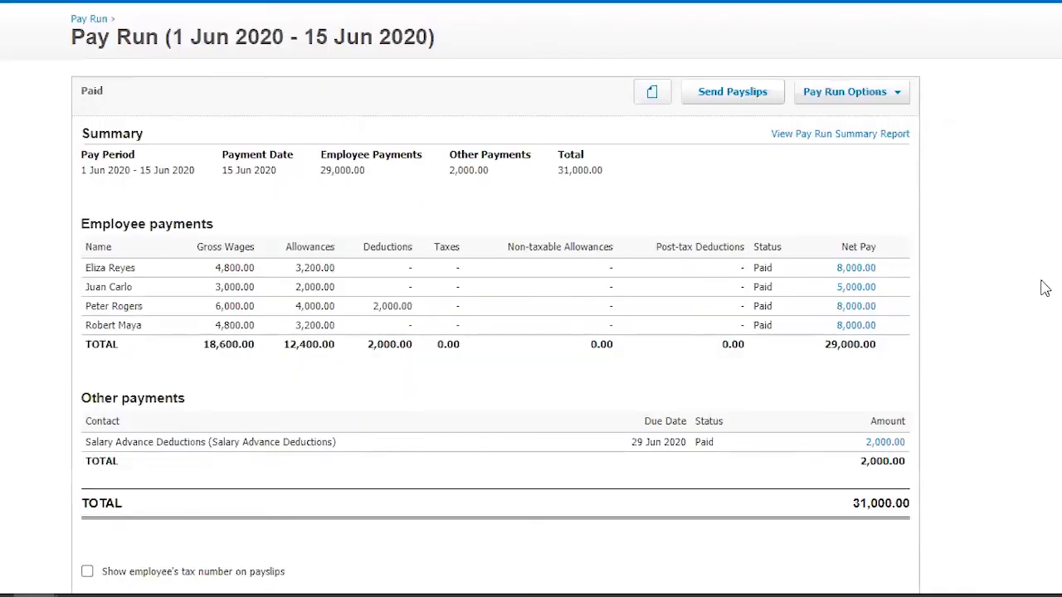
pyautogui.scroll(1, 1012, 275)
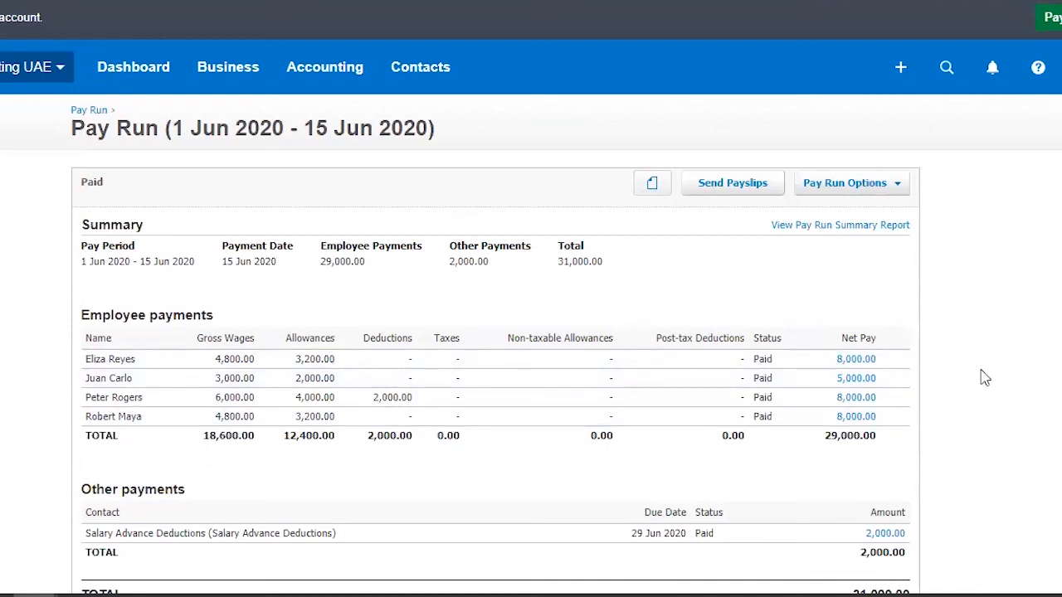
pyautogui.scroll(3, 987, 378)
pyautogui.scroll(-3, 989, 335)
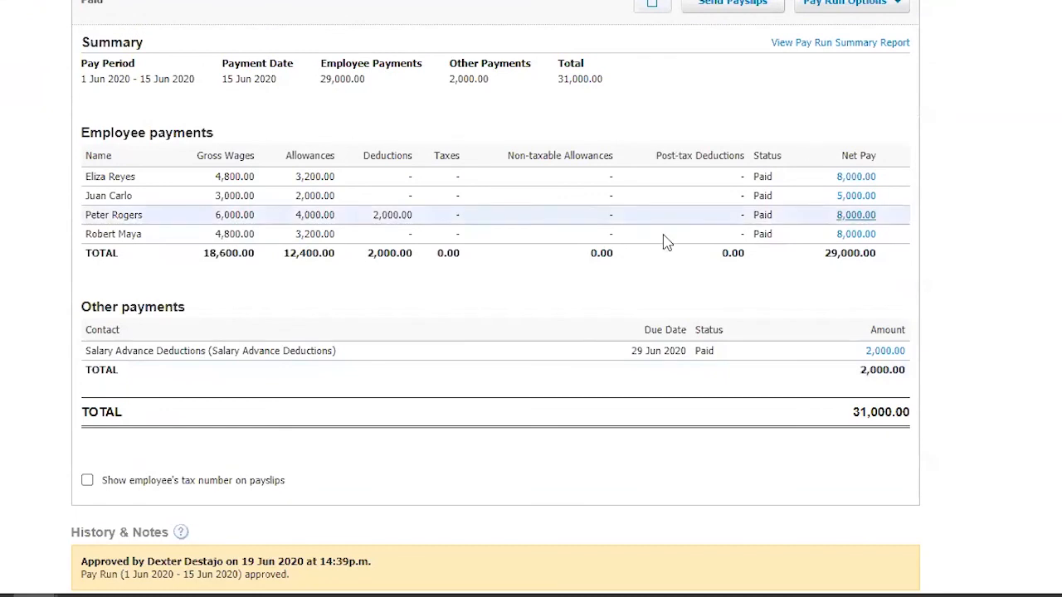
pyautogui.scroll(3, 286, 166)
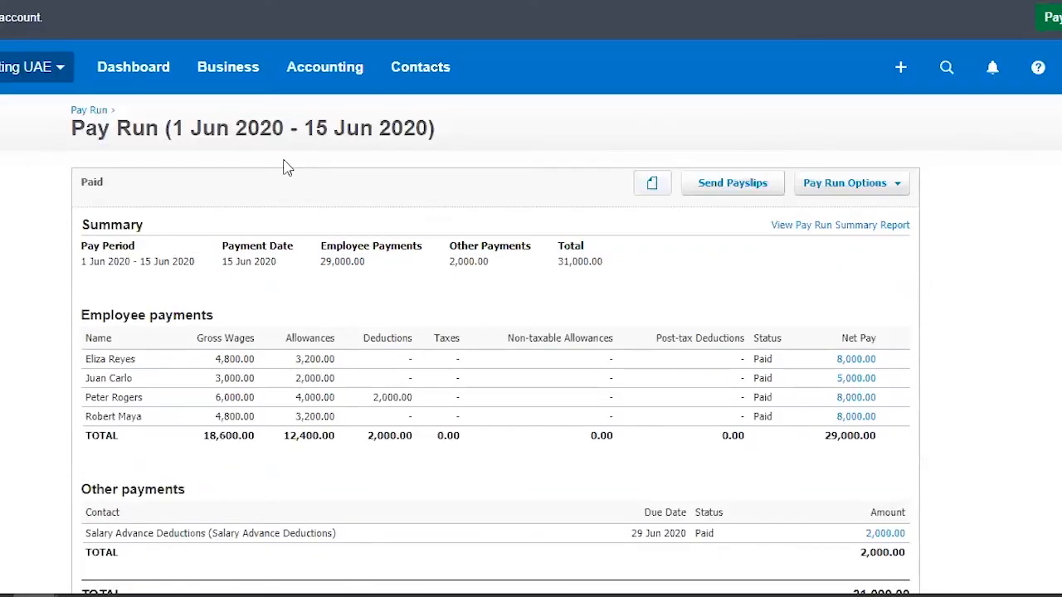
# Step: Open the Profit and Loss report for Jun 2020, apply a Branch filter with All selected, and update the report
pyautogui.click(339, 78)
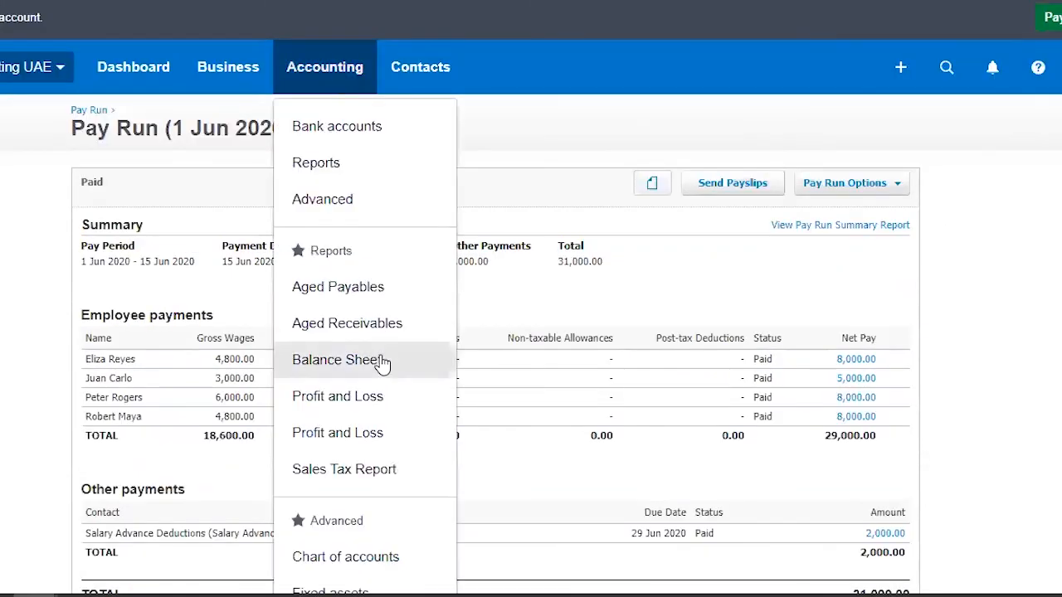
pyautogui.click(371, 405)
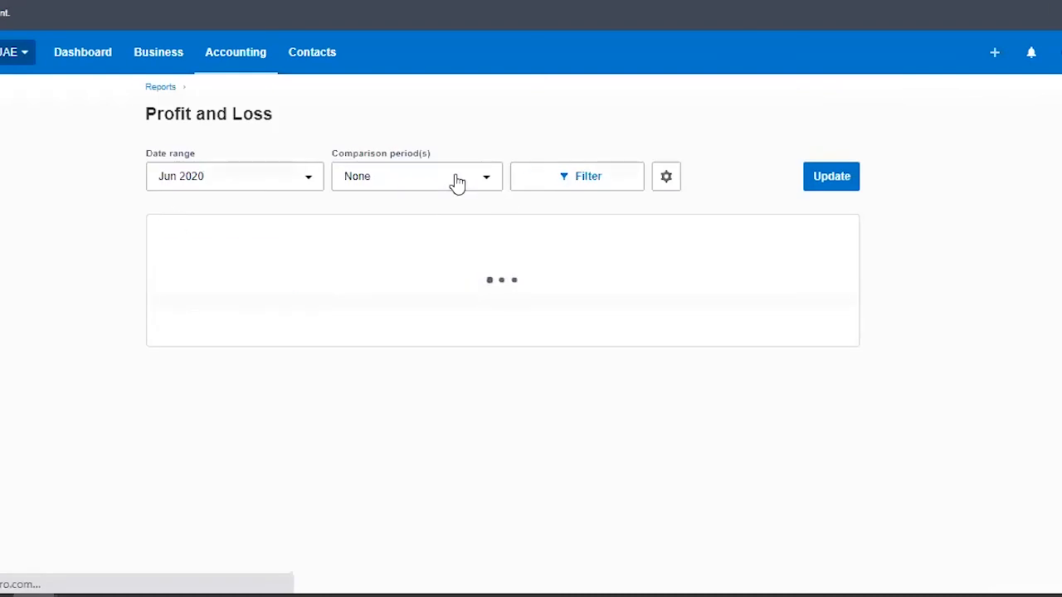
pyautogui.click(481, 183)
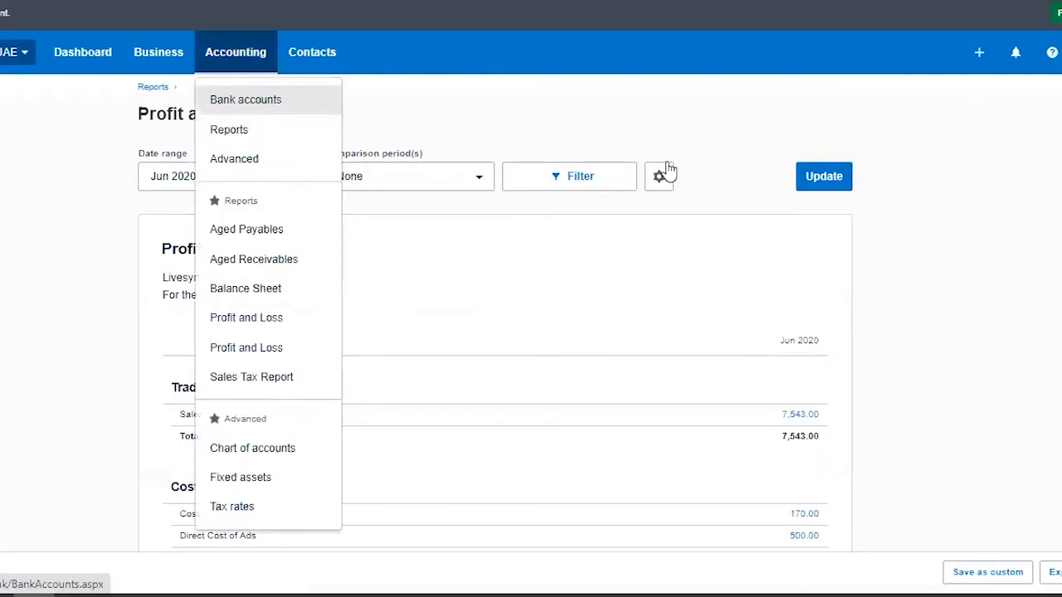
pyautogui.click(537, 188)
pyautogui.click(535, 242)
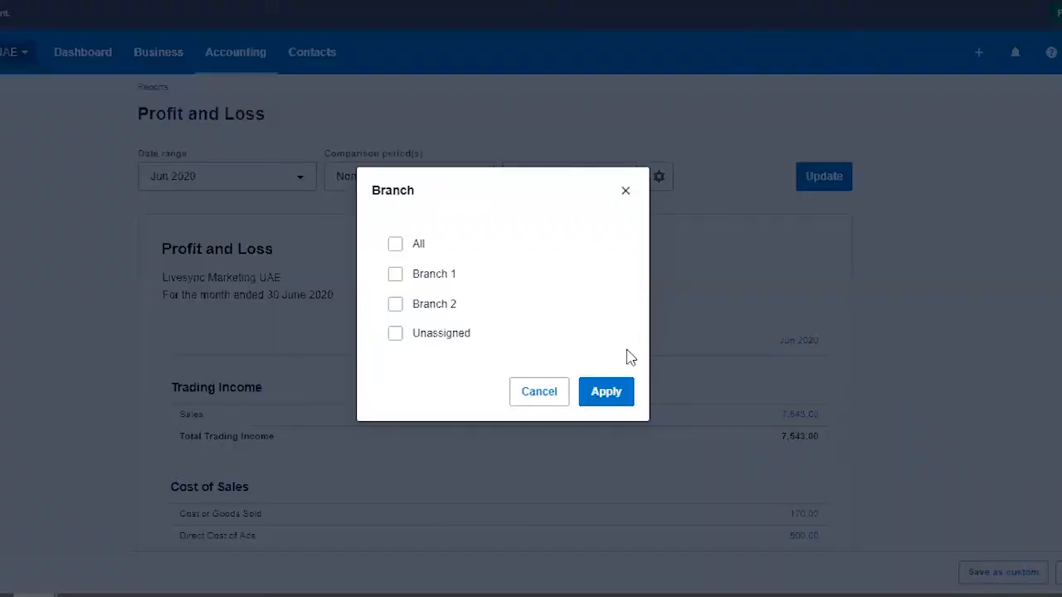
pyautogui.click(415, 247)
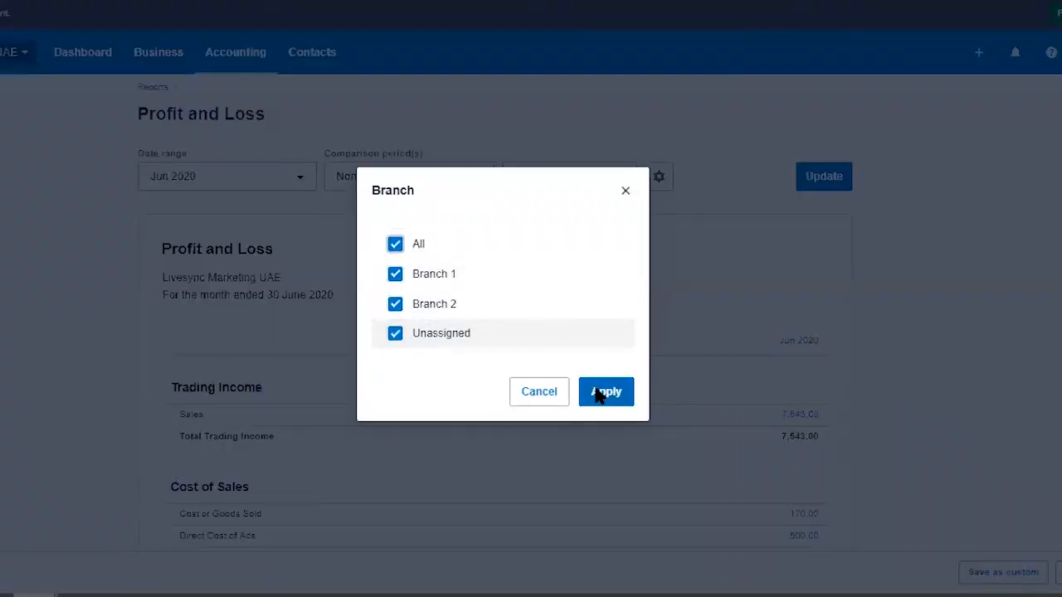
pyautogui.click(602, 393)
pyautogui.click(825, 181)
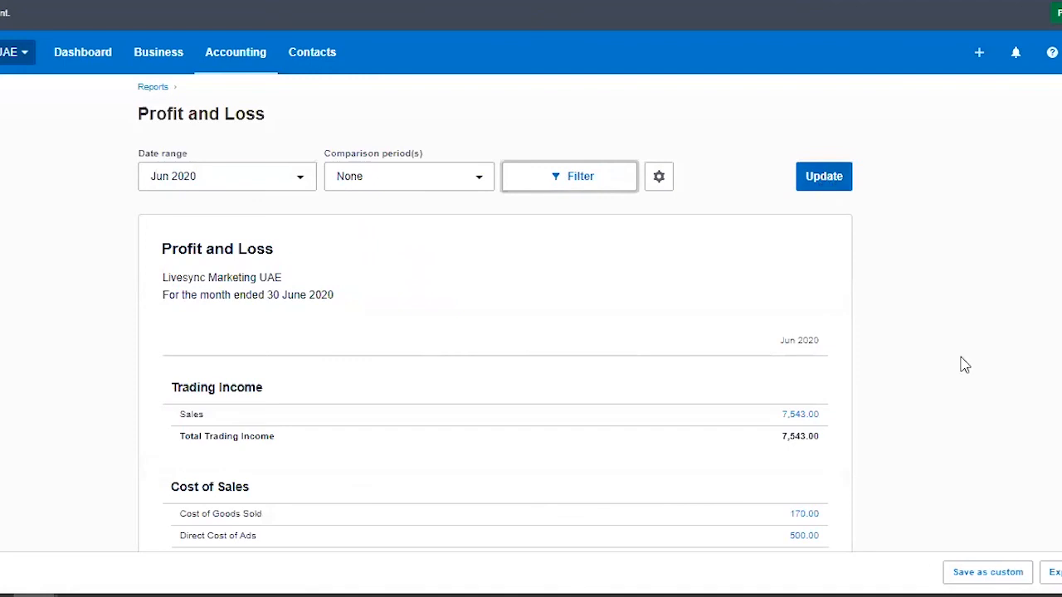
# Step: Check the Profit and Loss report's settings and its tracking category filter options
pyautogui.click(658, 176)
pyautogui.click(995, 321)
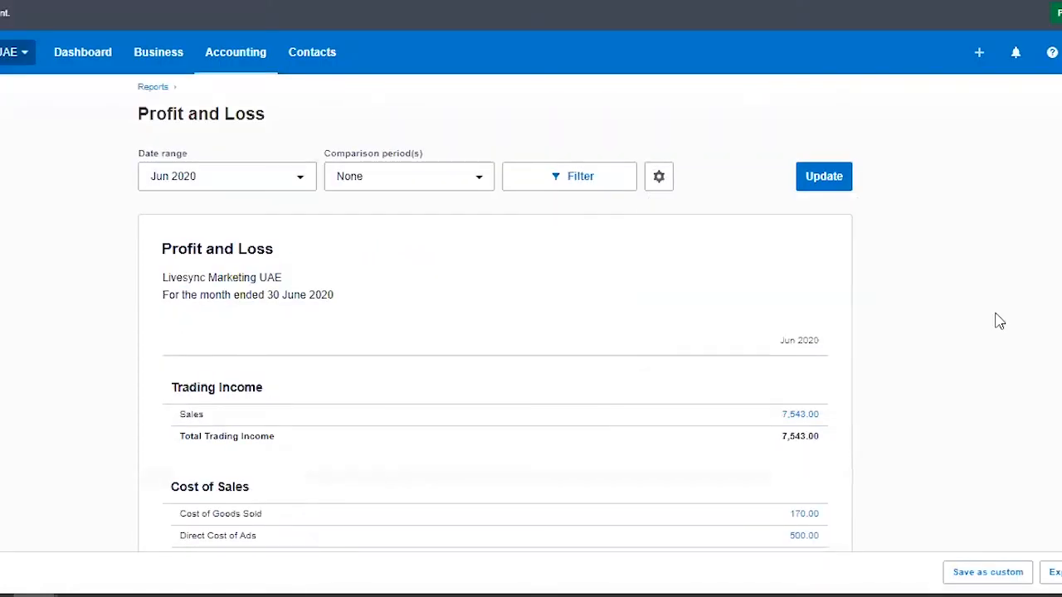
pyautogui.click(593, 177)
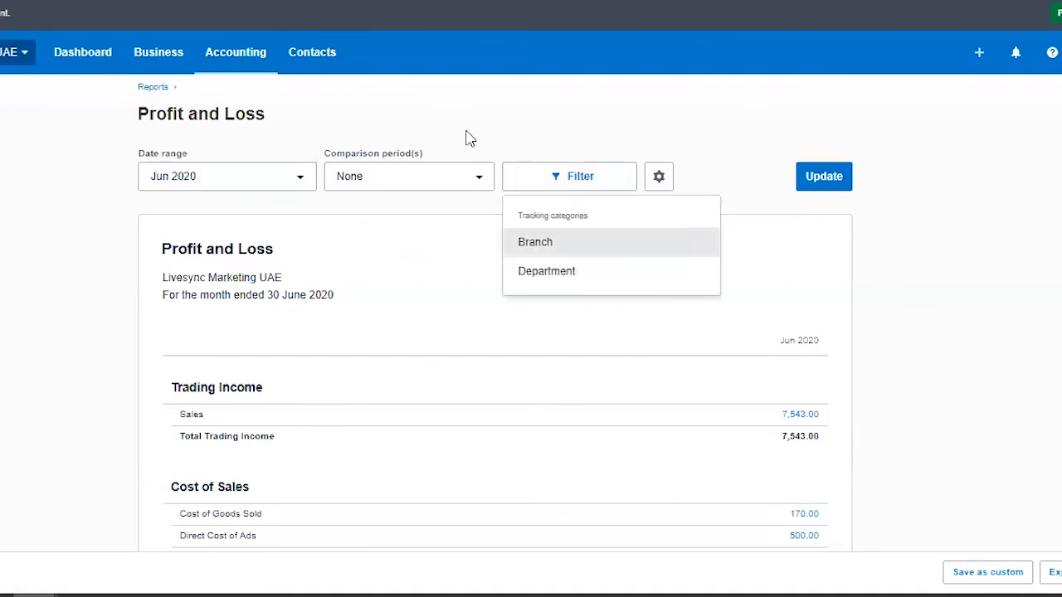
pyautogui.click(658, 129)
# Step: Open the Profit and Loss report in the Compare branches format and review its income, cost of sales and operating expenses by branch
pyautogui.click(203, 60)
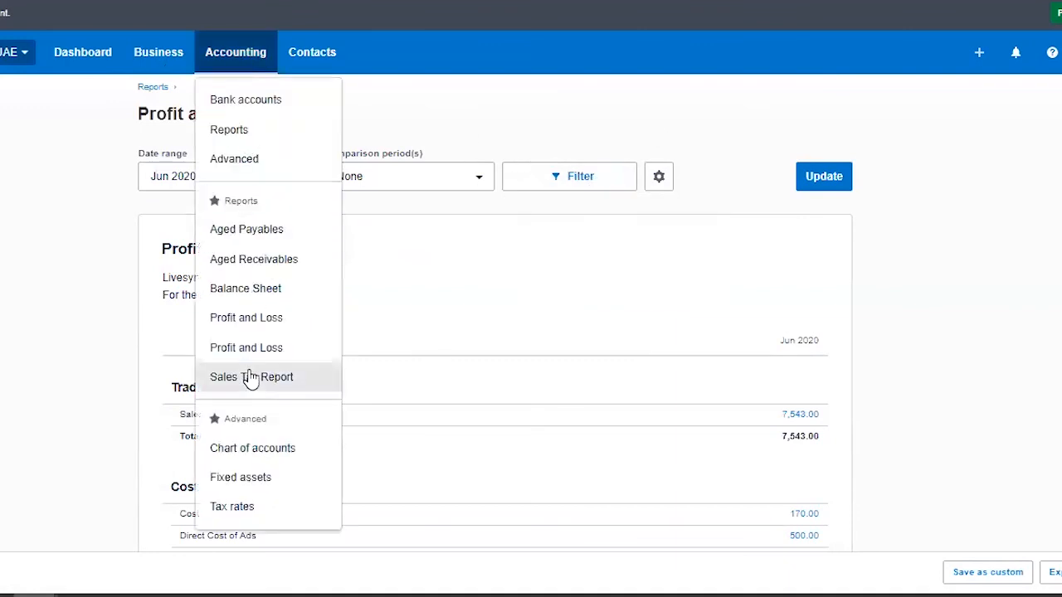
pyautogui.click(240, 169)
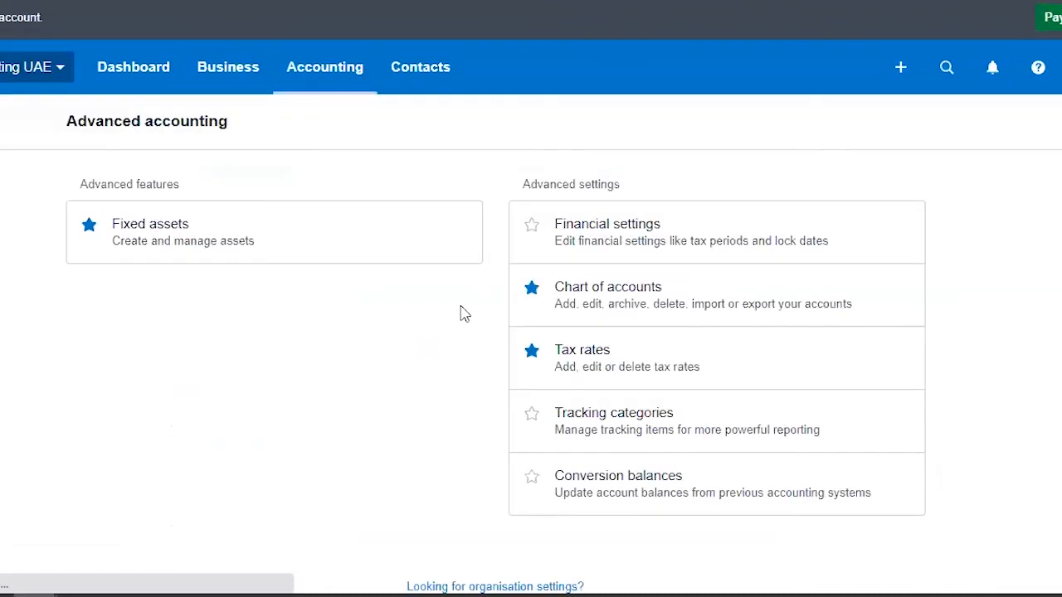
pyautogui.click(354, 75)
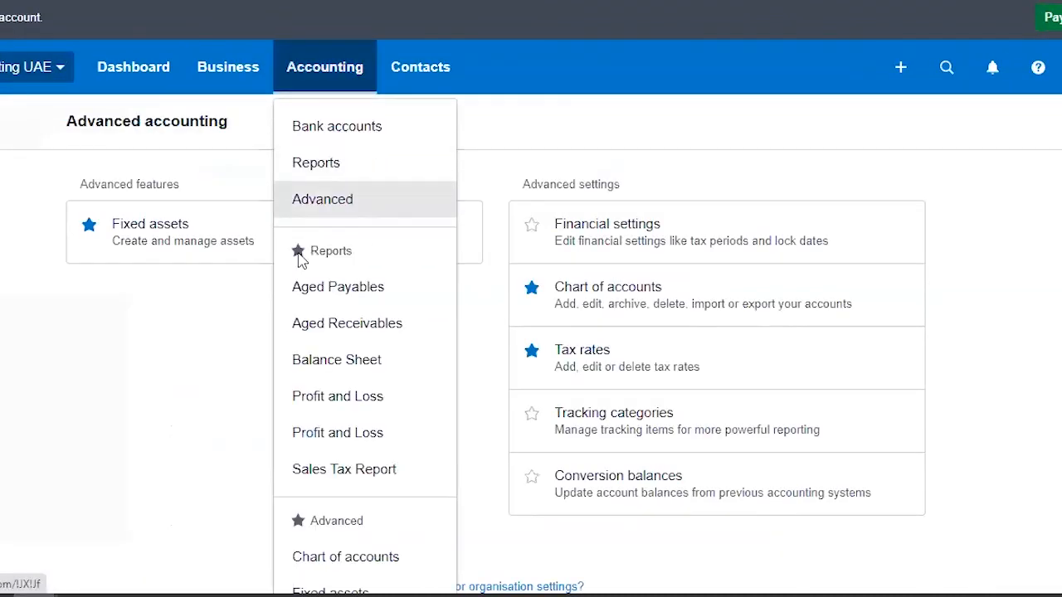
pyautogui.click(324, 161)
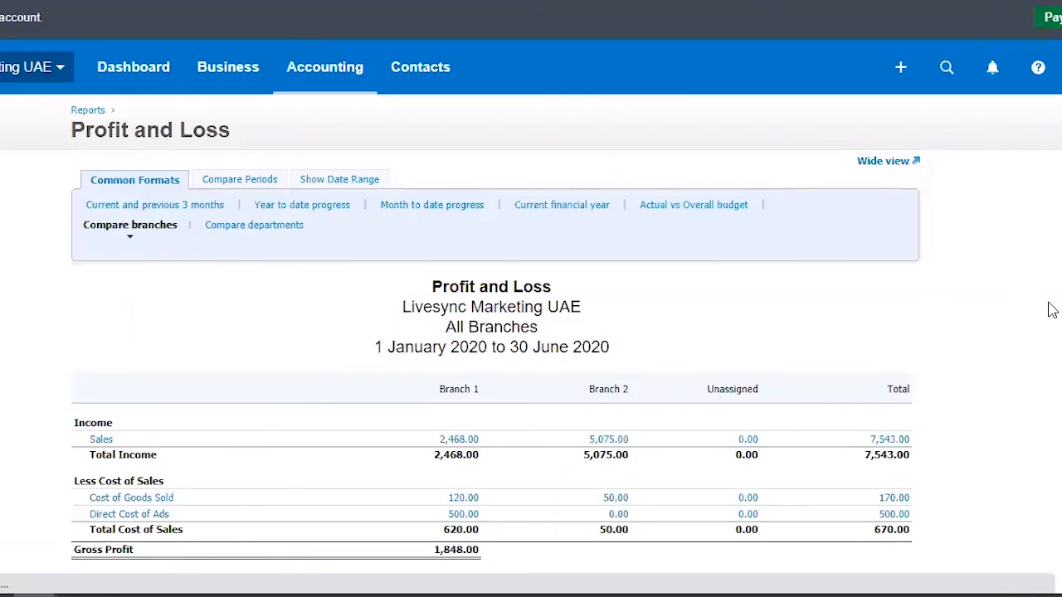
pyautogui.scroll(-3, 139, 354)
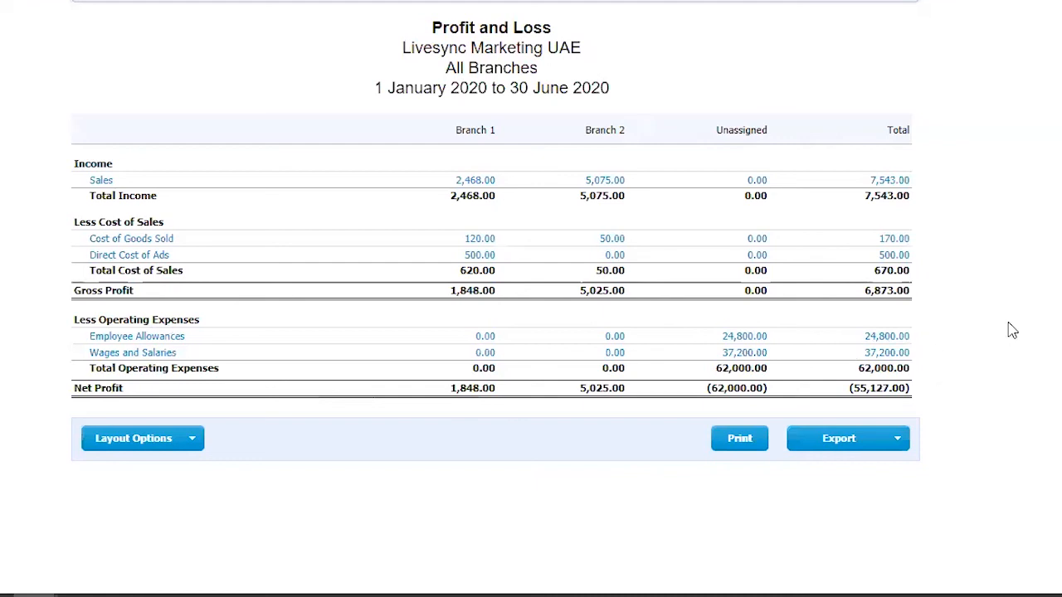
pyautogui.scroll(1, 1022, 298)
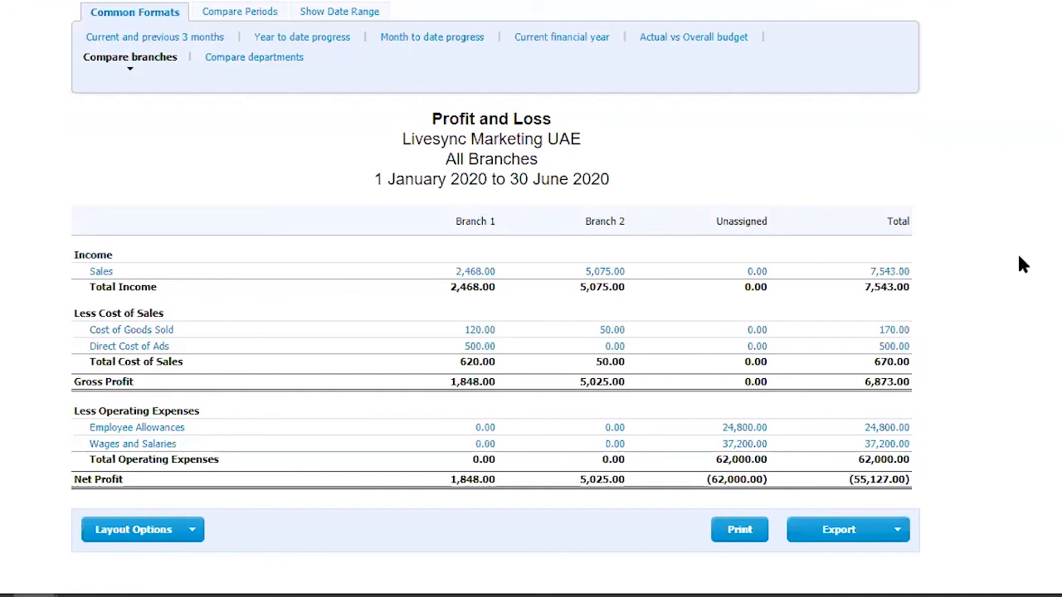
pyautogui.scroll(1, 970, 237)
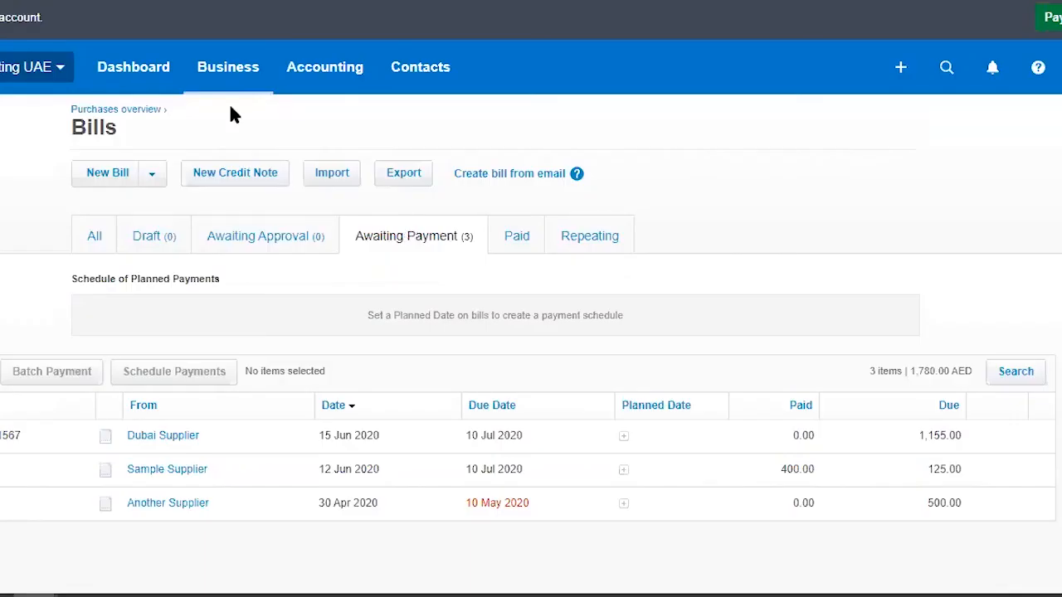
# Step: Return to the Pay Run list showing all pay periods
pyautogui.click(227, 66)
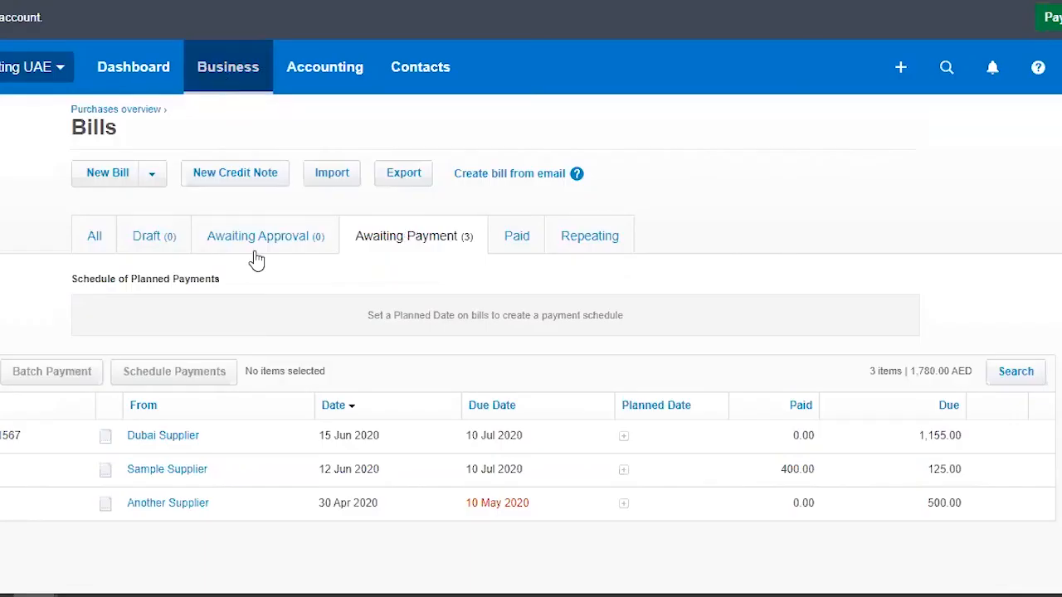
pyautogui.click(291, 548)
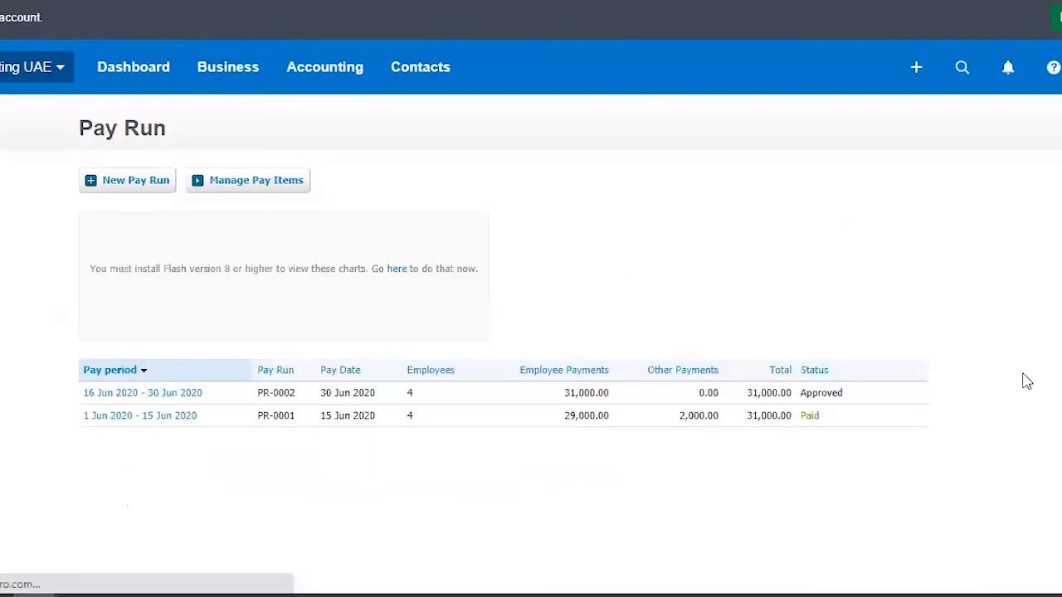